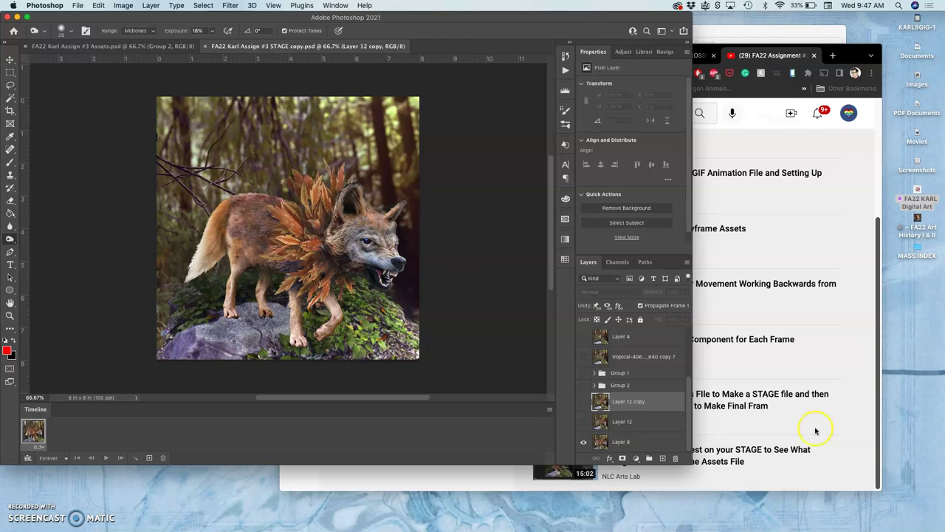
# Look at the Assets document, then return to the STAGE copy document
pyautogui.click(811, 453)
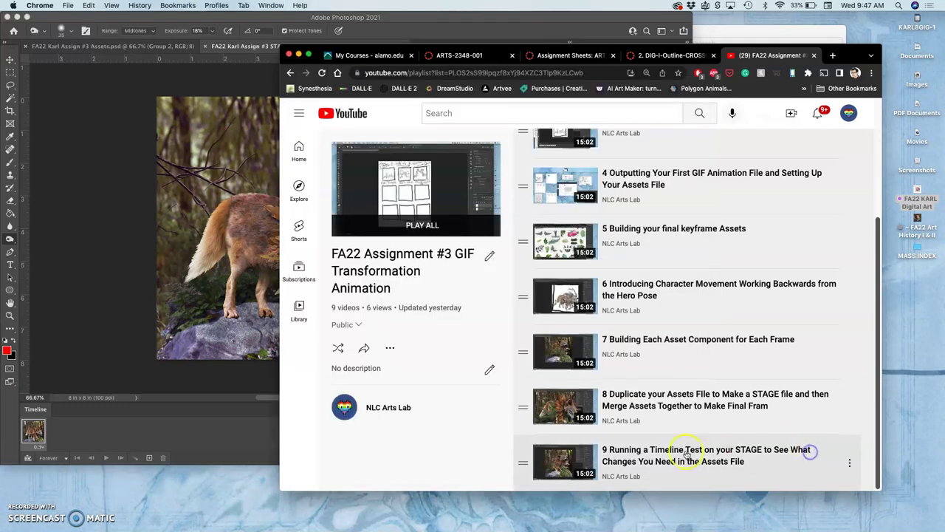
pyautogui.click(115, 269)
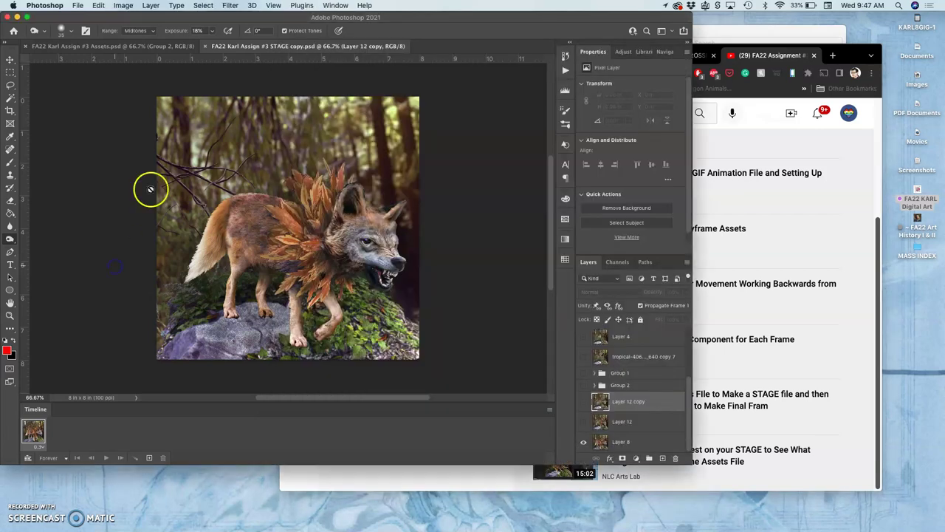
pyautogui.click(129, 47)
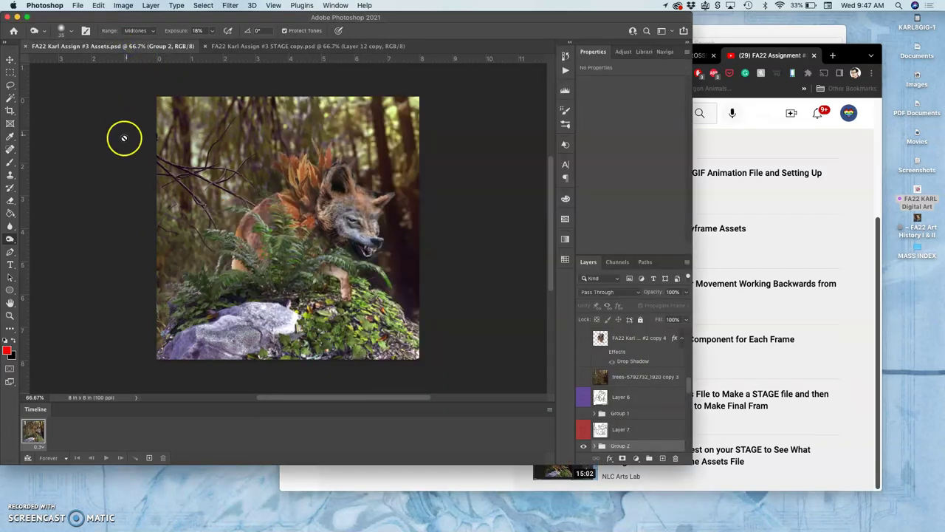
pyautogui.click(300, 48)
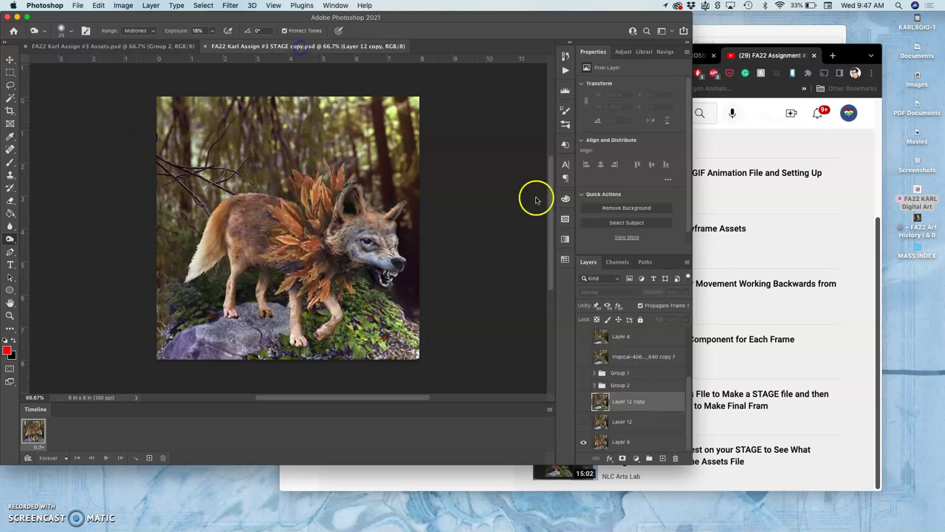
pyautogui.scroll(-3, 640, 375)
# Toggle Group 1 and Group 2 visibility to compare the two wolf poses, leaving Group 1 on
pyautogui.click(583, 374)
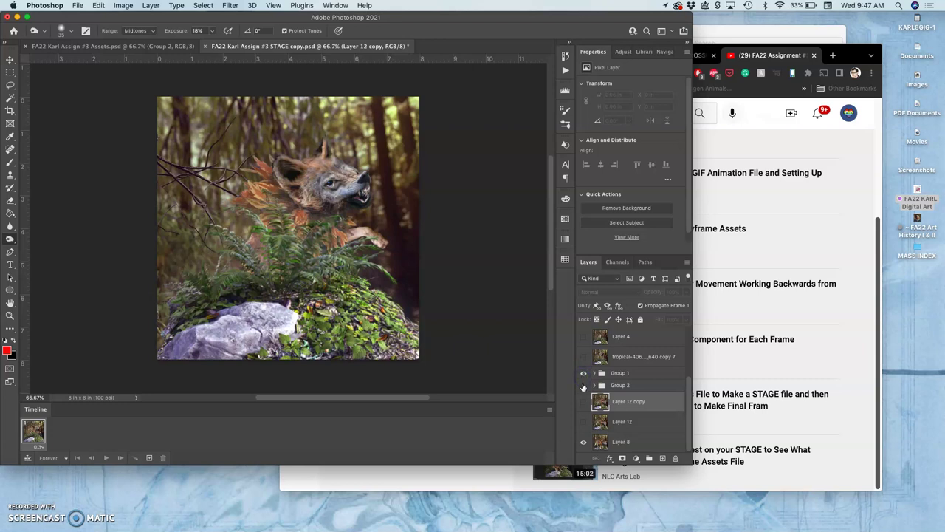
pyautogui.moveTo(584, 374); pyautogui.dragTo(584, 386)
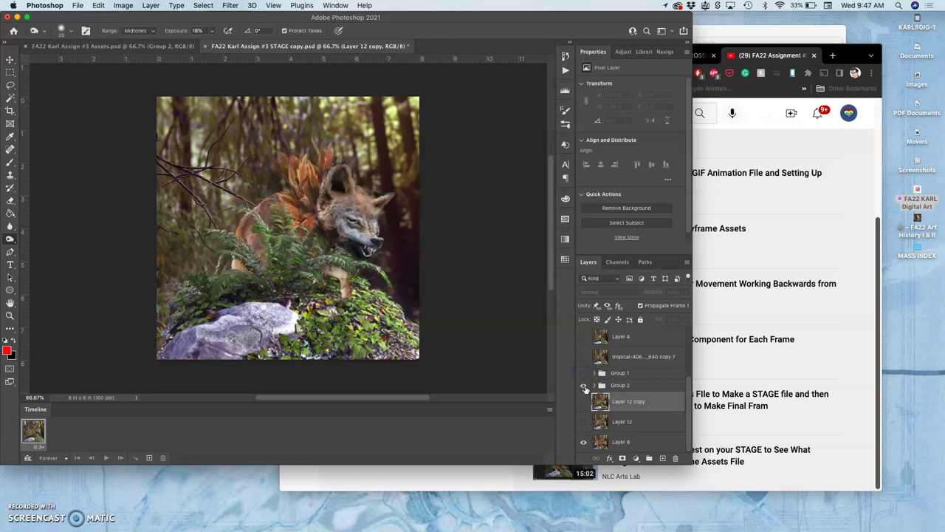
pyautogui.click(582, 375)
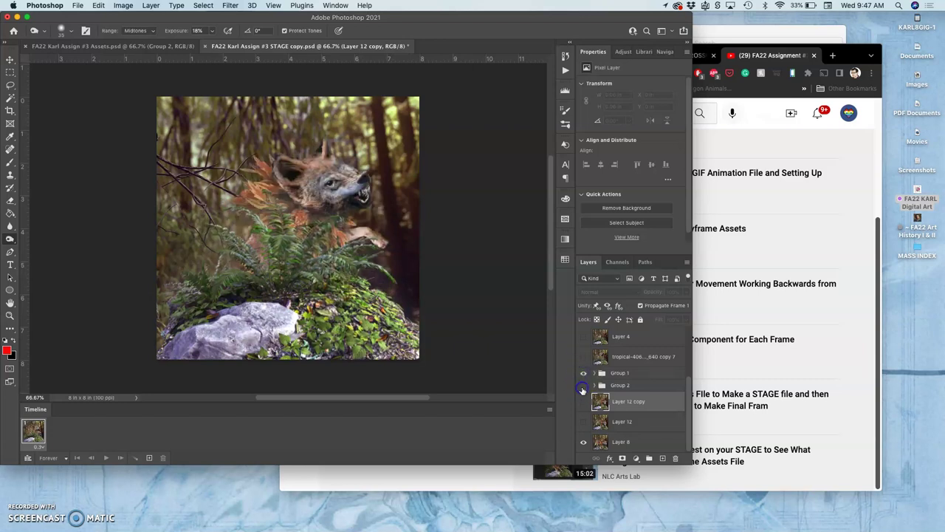
pyautogui.click(583, 386)
pyautogui.click(583, 374)
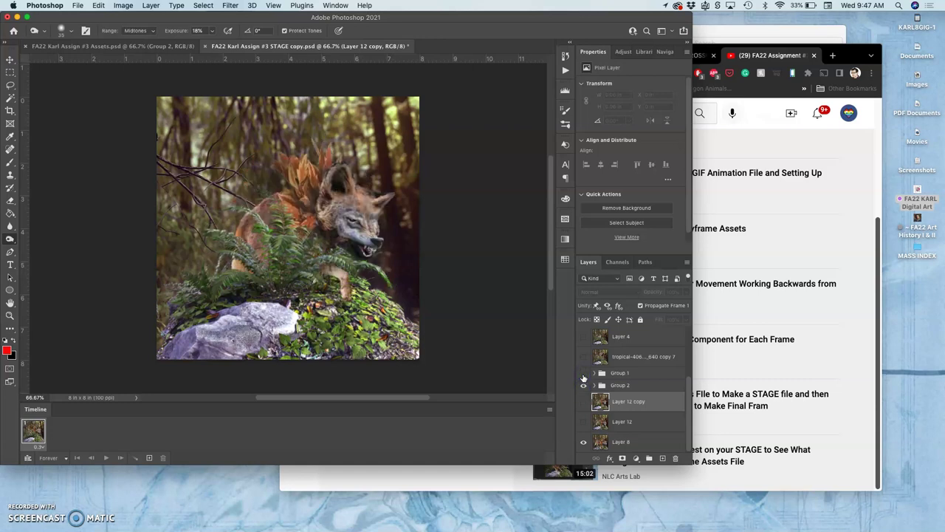
pyautogui.click(583, 375)
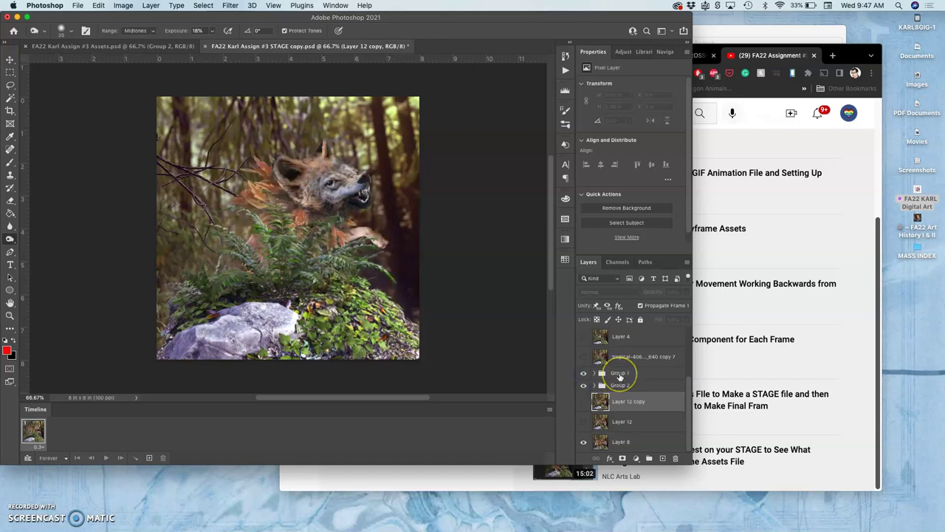
# Show the howling 'copy 7' wolf layer, inspect Group 1's contents, then hide the howling layer again
pyautogui.click(583, 358)
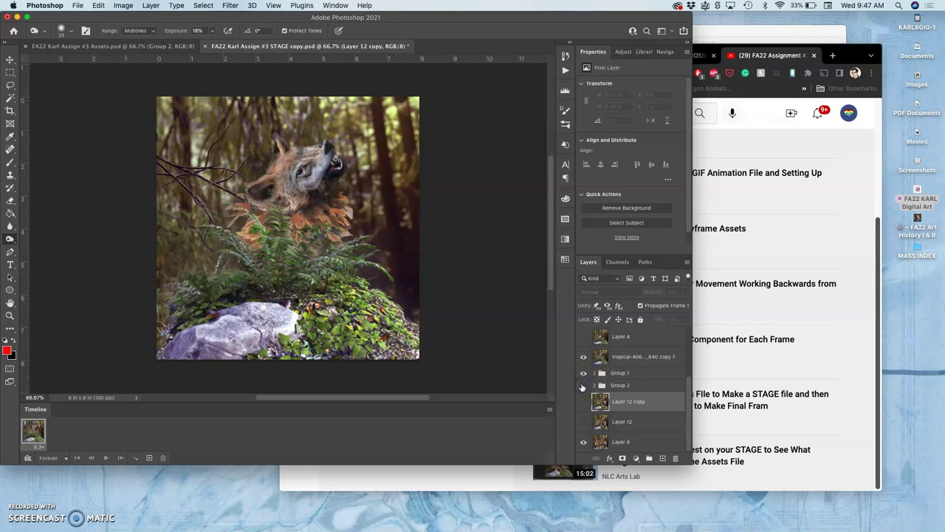
pyautogui.click(595, 374)
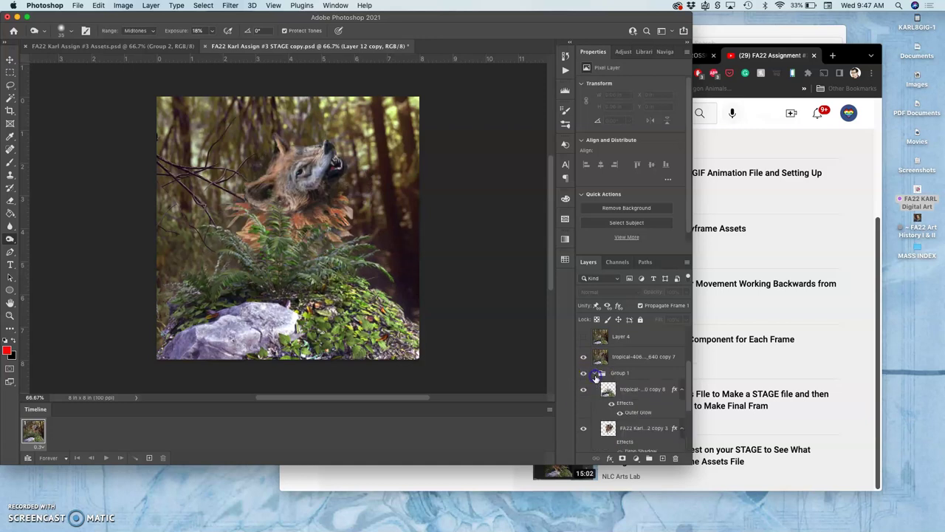
pyautogui.scroll(-2, 621, 406)
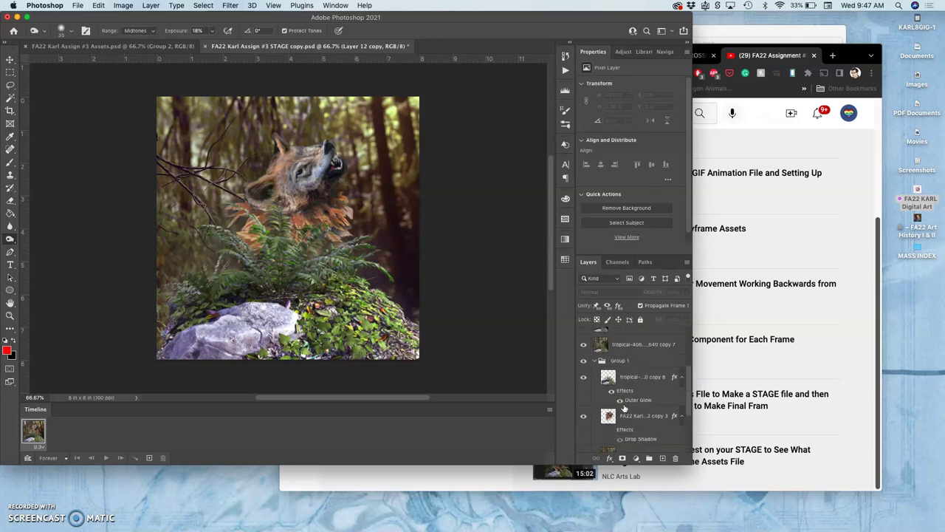
pyautogui.click(596, 362)
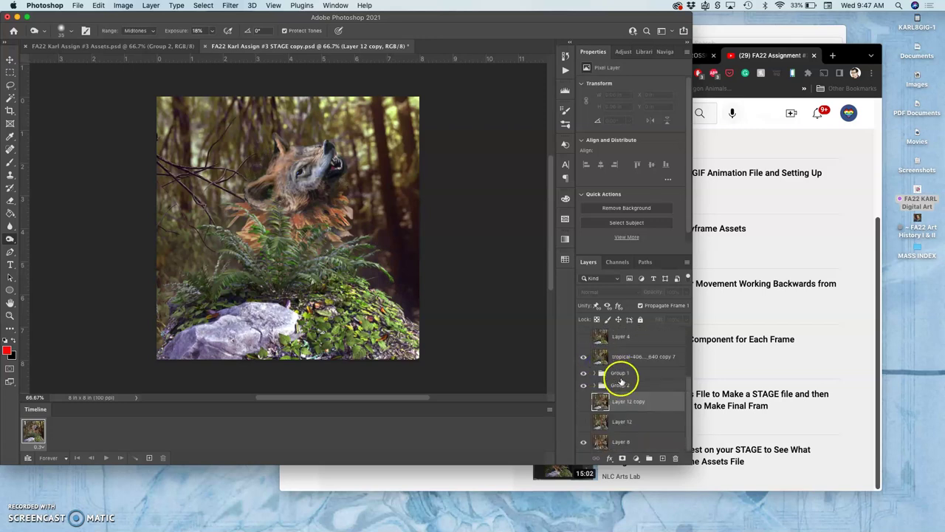
pyautogui.click(583, 357)
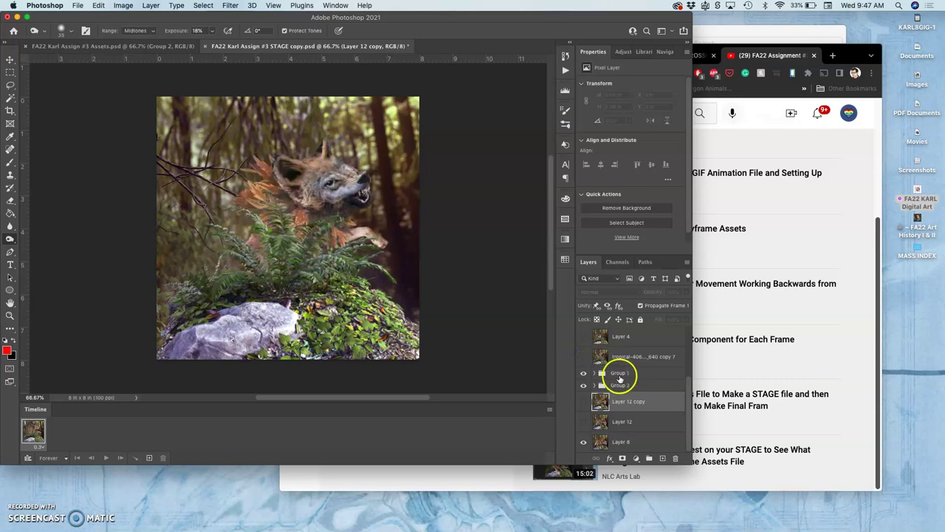
# Merge Group 1 and then Group 2 into single layers with Merge Group
pyautogui.rightClick(619, 376)
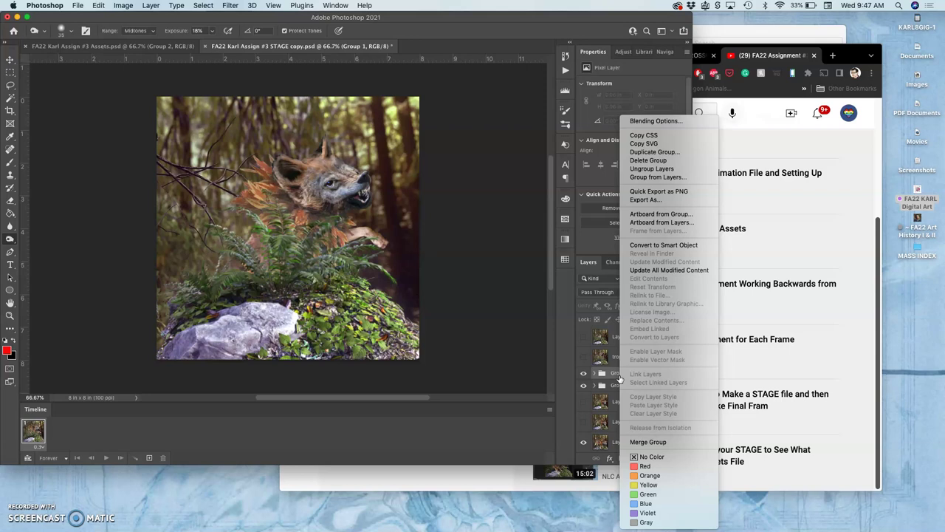
pyautogui.click(646, 441)
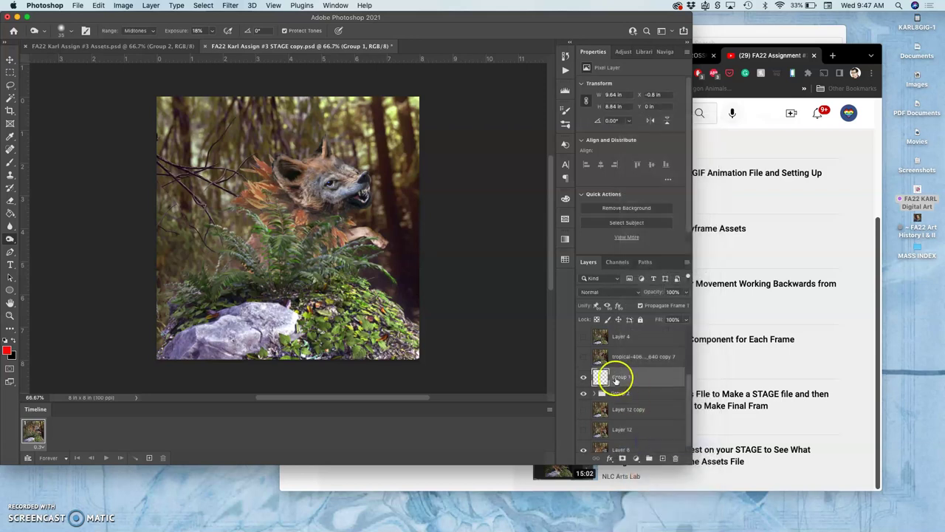
pyautogui.rightClick(619, 395)
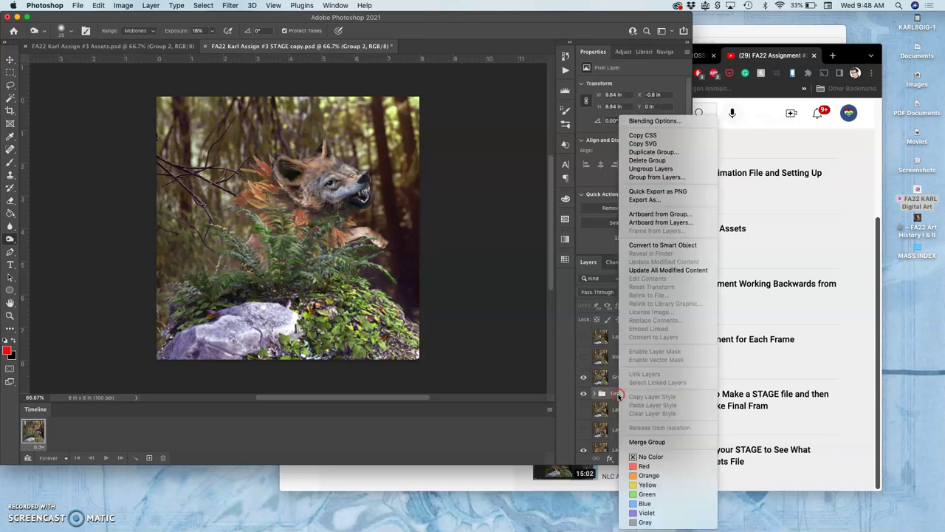
pyautogui.click(647, 442)
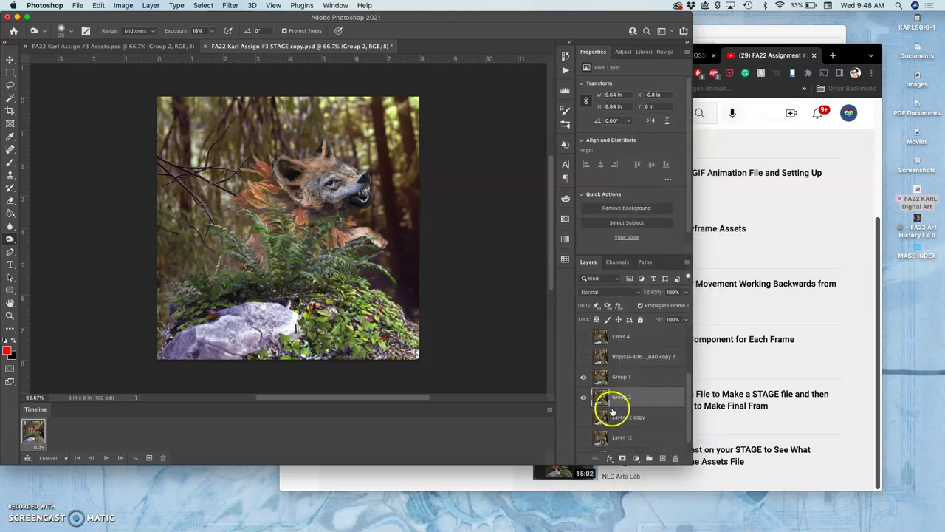
# Hide the merged Group 2 and Group 1 layers
pyautogui.click(583, 398)
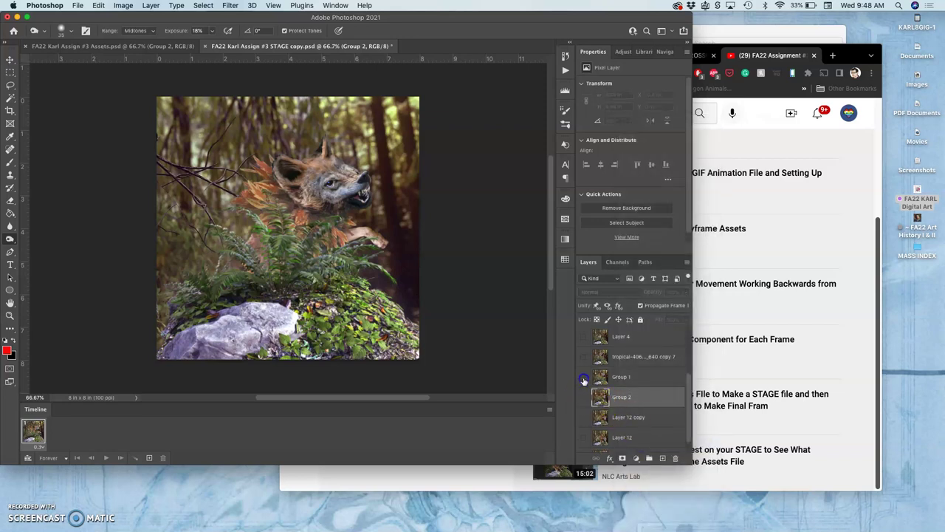
pyautogui.click(583, 379)
pyautogui.scroll(-1, 622, 400)
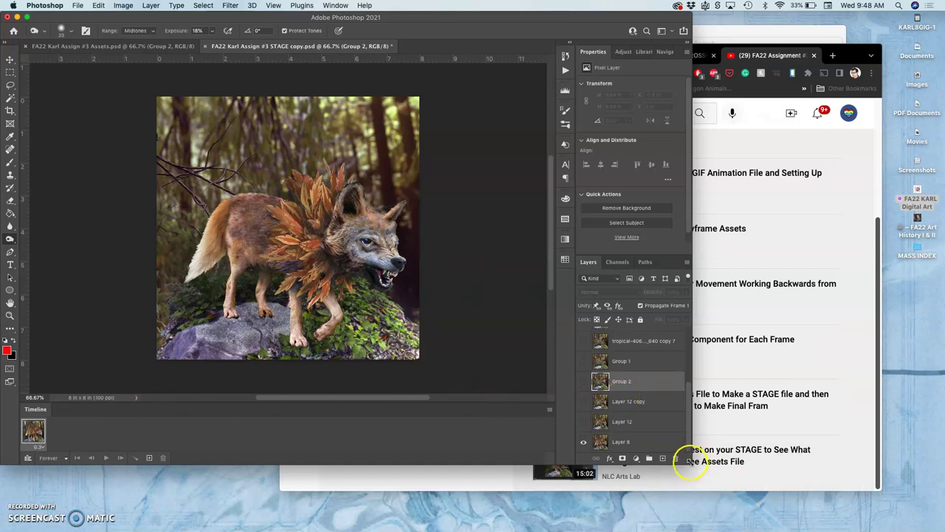
# Enlarge the window, view at 100%, and make animation frames from the layers
pyautogui.moveTo(691, 461); pyautogui.dragTo(884, 526)
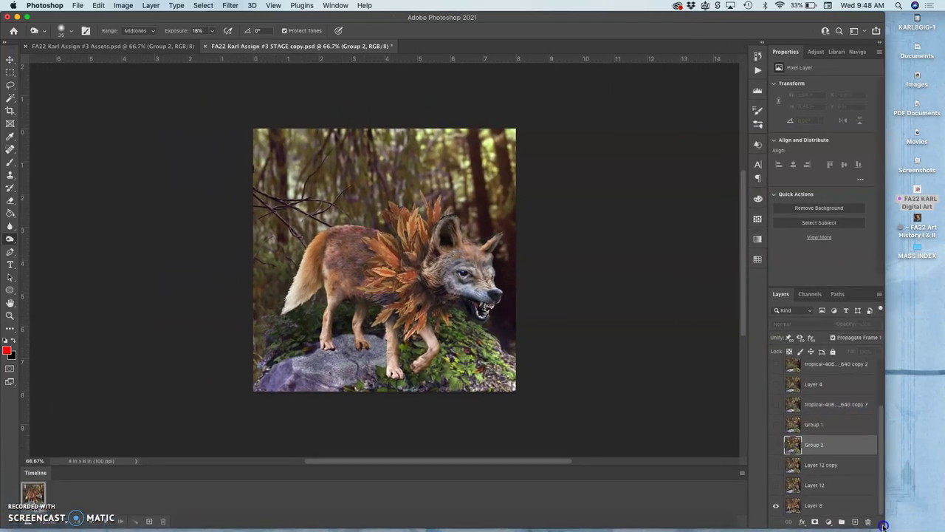
pyautogui.press('super+1')
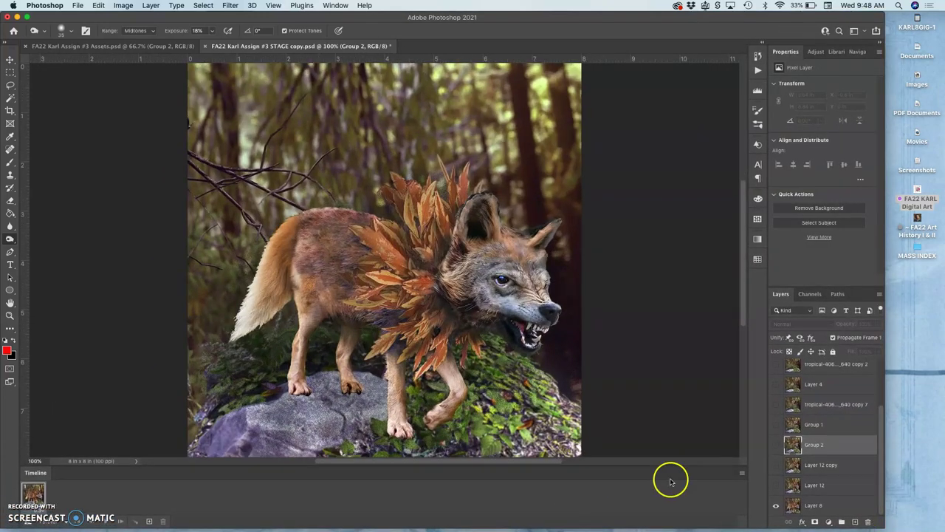
pyautogui.scroll(1, 665, 481)
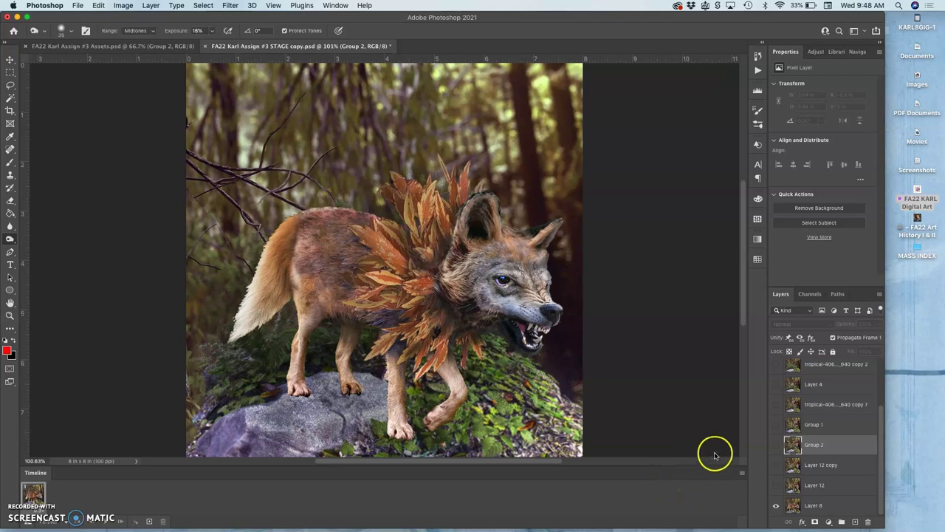
pyautogui.click(741, 475)
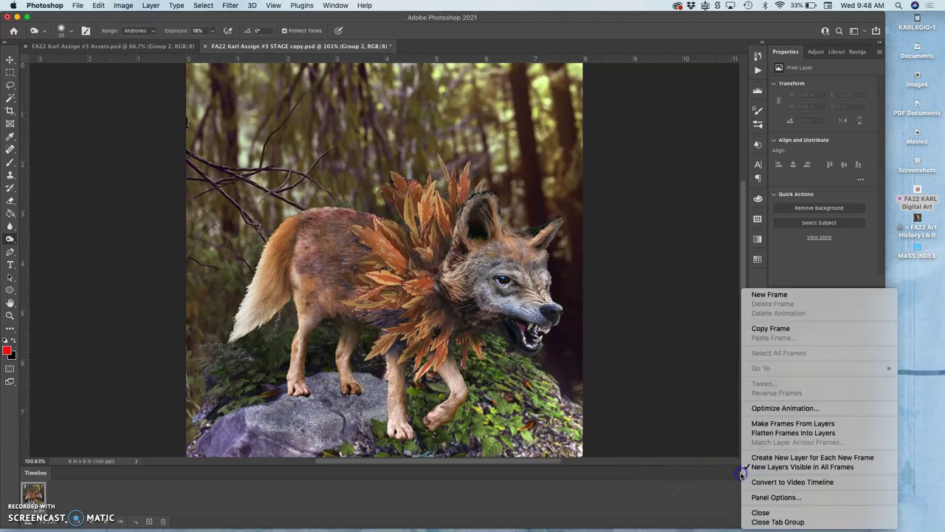
pyautogui.click(772, 423)
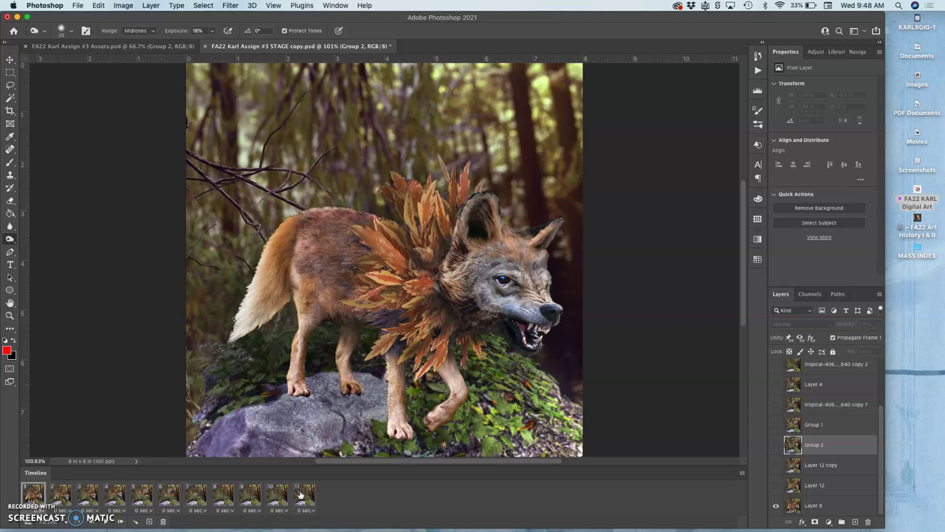
# Select all 11 frames and give them a custom 0.3-second delay
pyautogui.keyDown('shift'); pyautogui.click(300, 496); pyautogui.keyUp('shift')
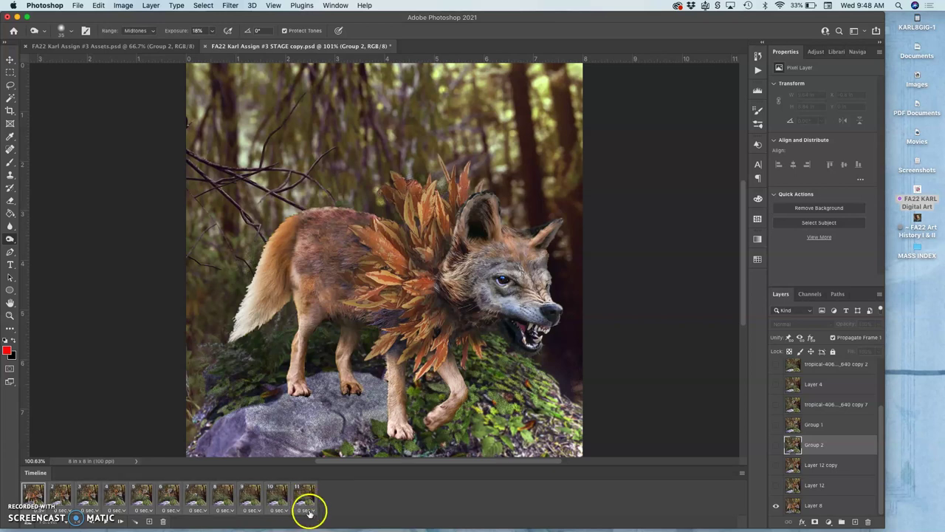
pyautogui.click(308, 510)
pyautogui.click(311, 497)
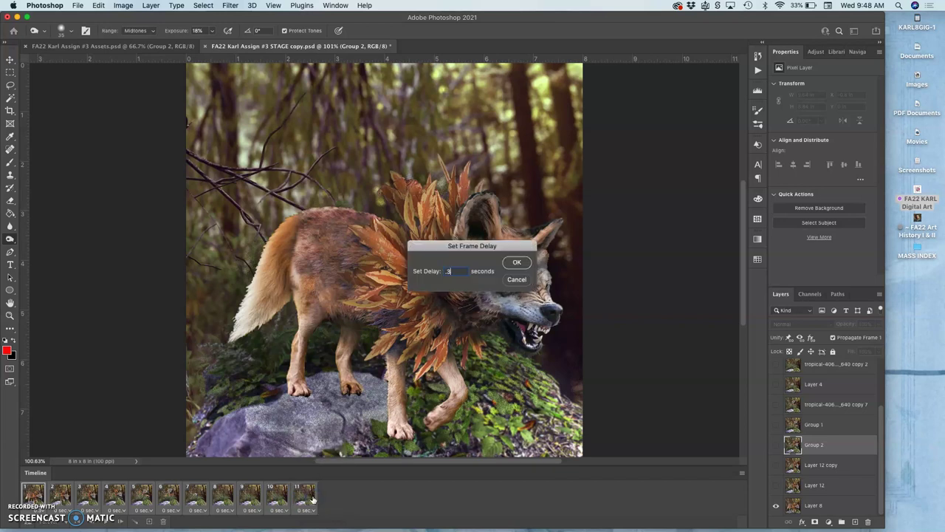
pyautogui.click(517, 263)
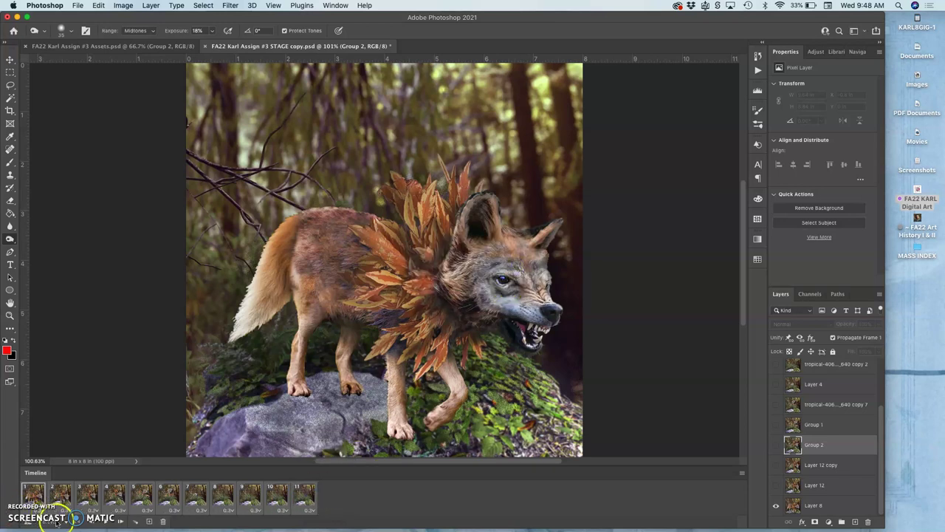
# Play the animation preview, stop it, and return to frame 1
pyautogui.click(106, 523)
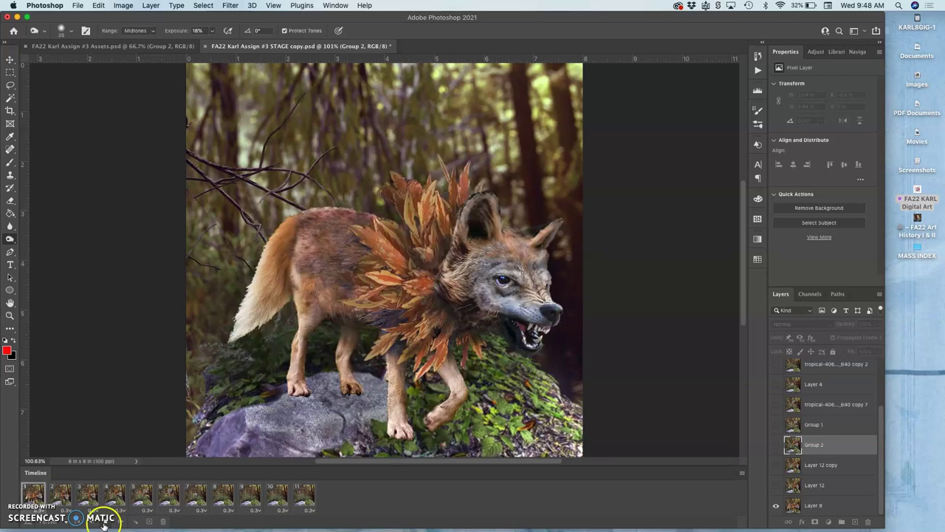
pyautogui.click(96, 521)
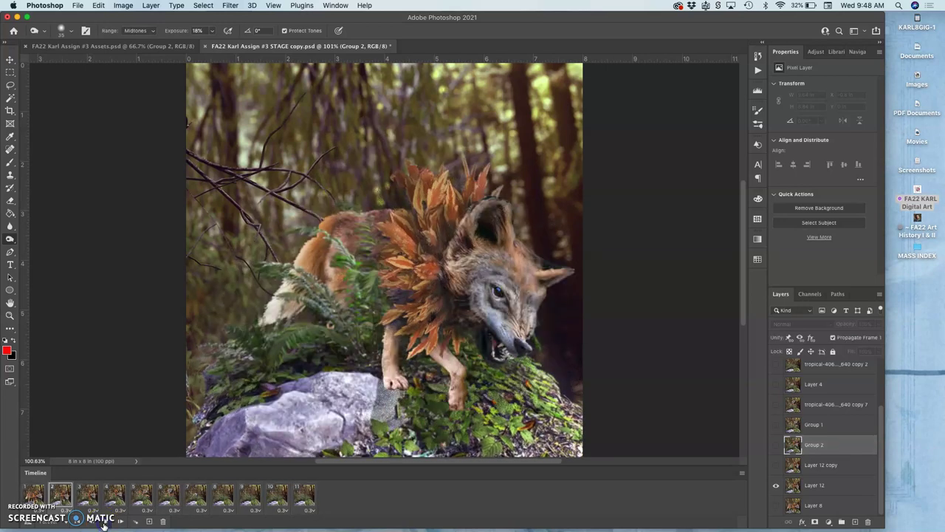
pyautogui.click(33, 495)
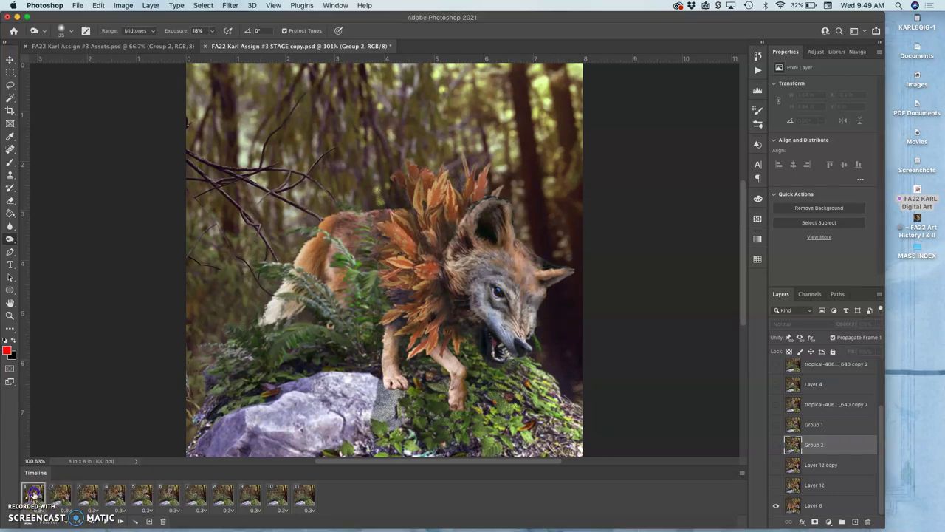
pyautogui.click(309, 499)
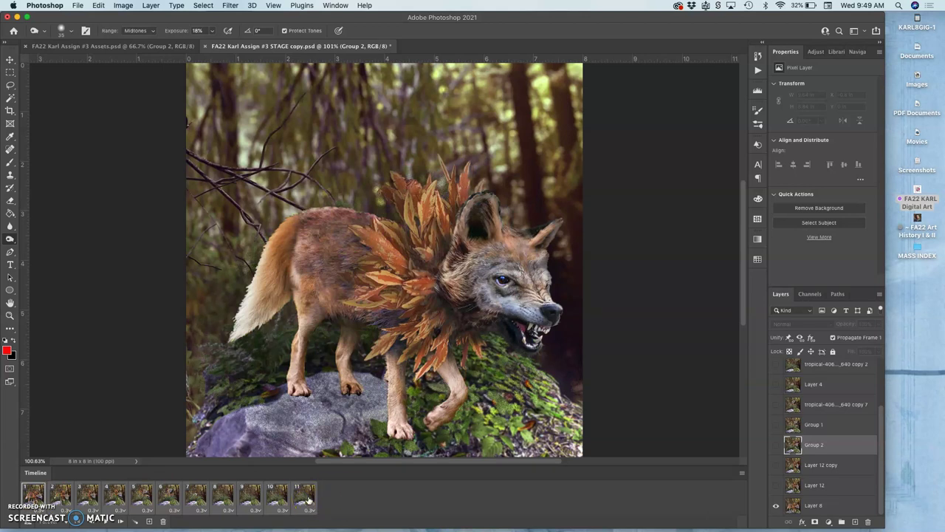
# Reverse the frame order and play the animation backwards, stopping on frame 8
pyautogui.click(742, 473)
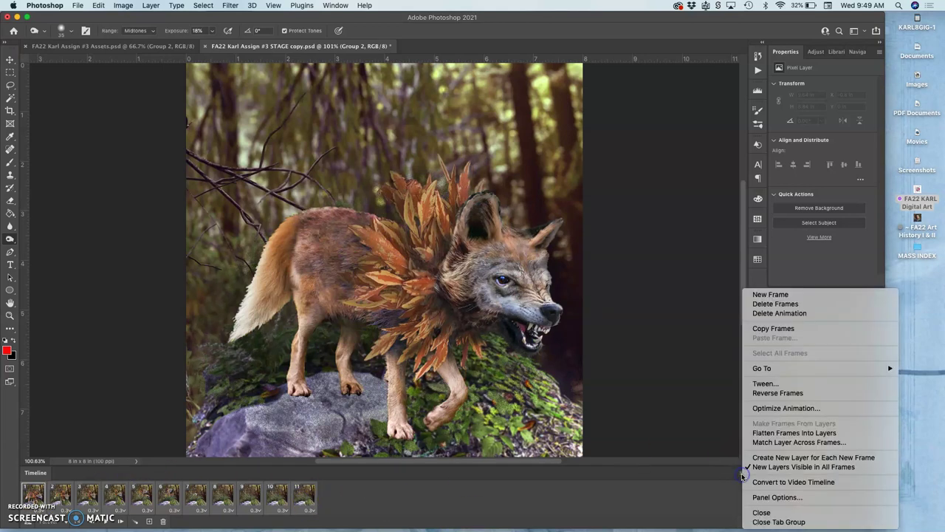
pyautogui.click(778, 393)
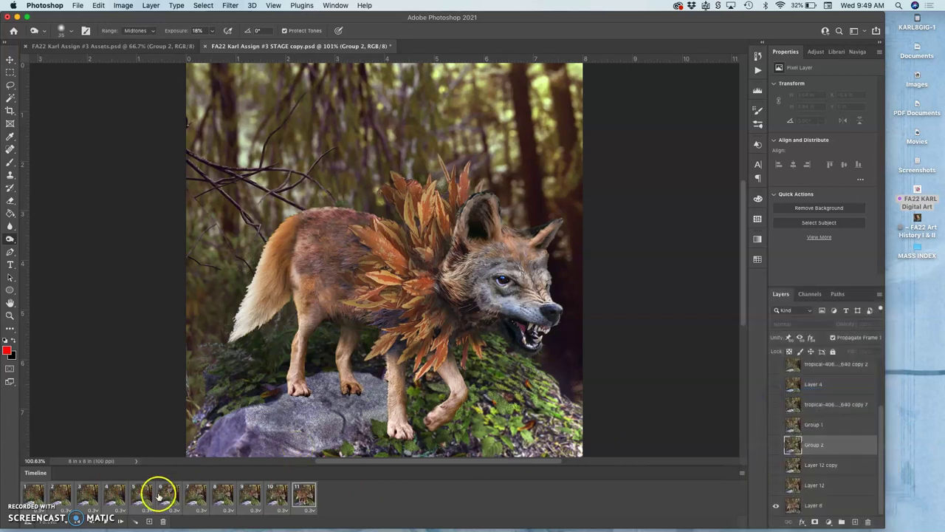
pyautogui.click(108, 520)
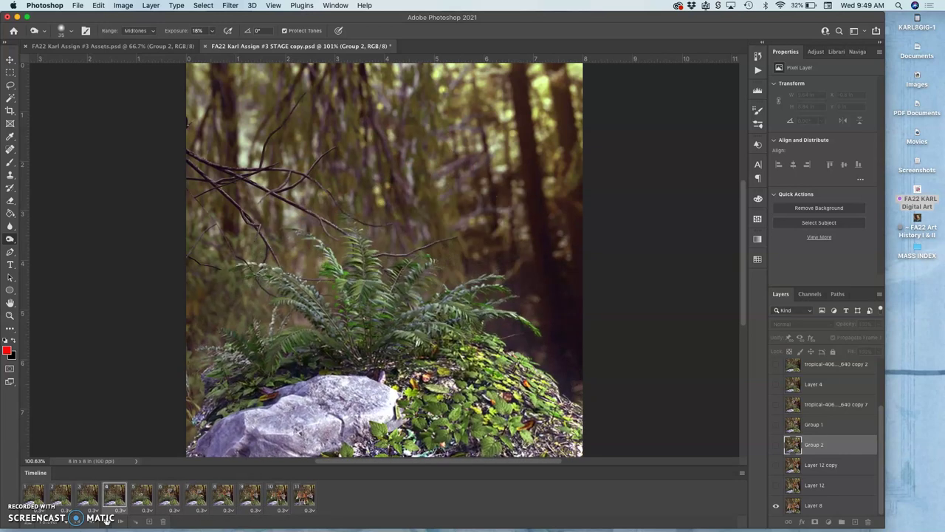
pyautogui.click(105, 521)
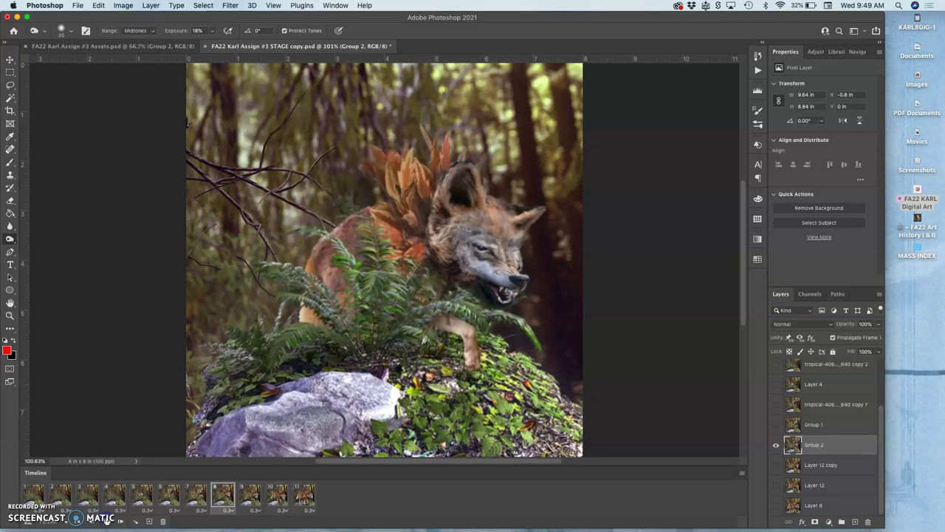
# Select all eleven frames, reverse them back to original order, and replay, stopping on frame 6
pyautogui.click(36, 490)
pyautogui.keyDown('shift'); pyautogui.click(308, 495); pyautogui.keyUp('shift')
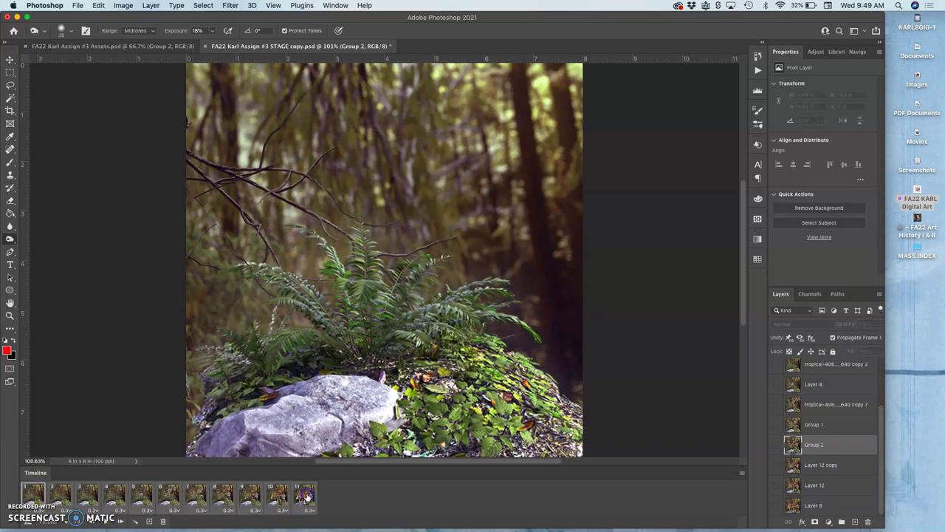
pyautogui.click(742, 473)
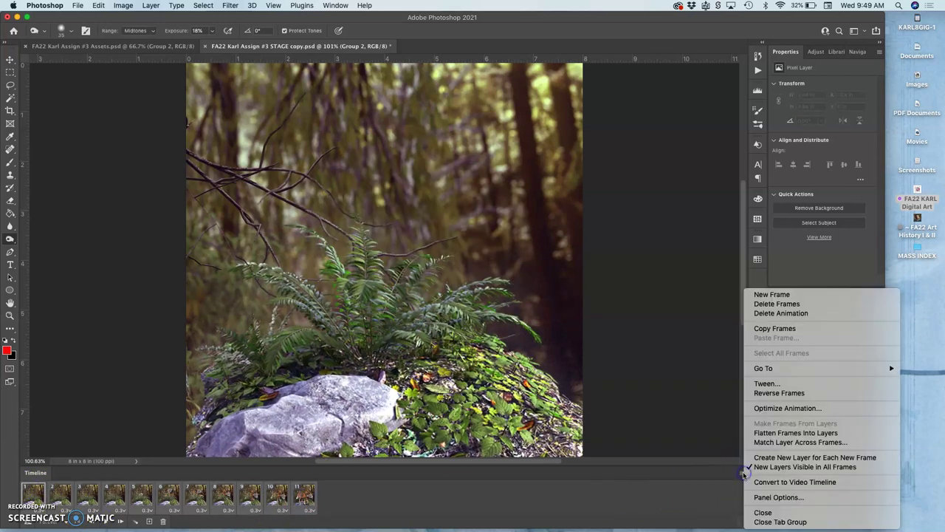
pyautogui.click(765, 393)
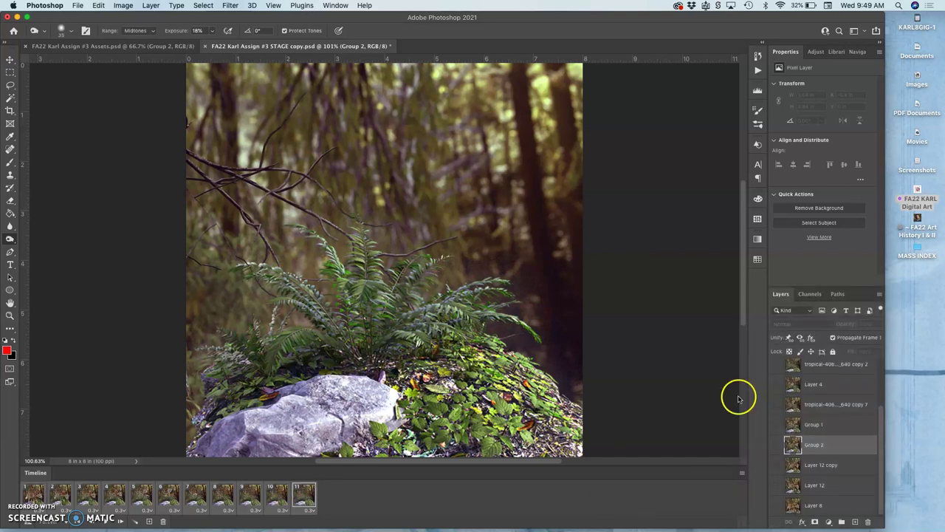
pyautogui.click(106, 521)
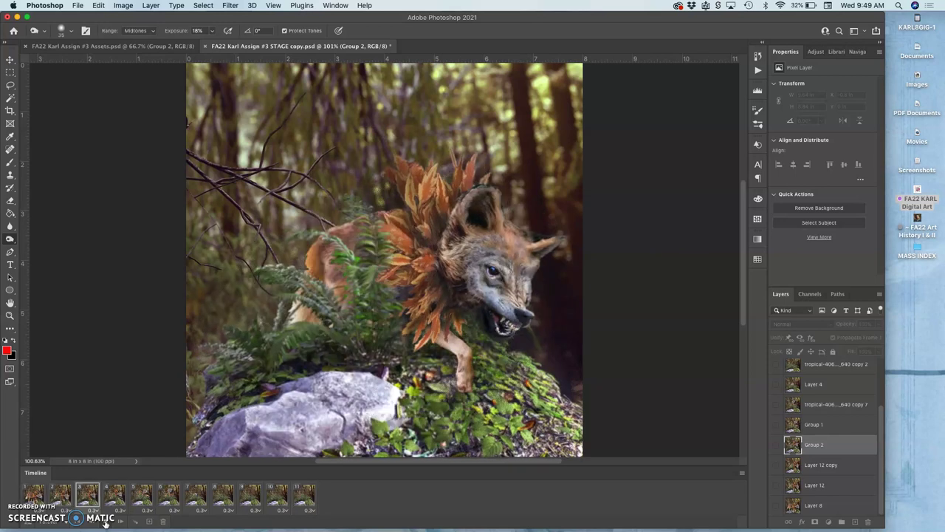
pyautogui.click(105, 521)
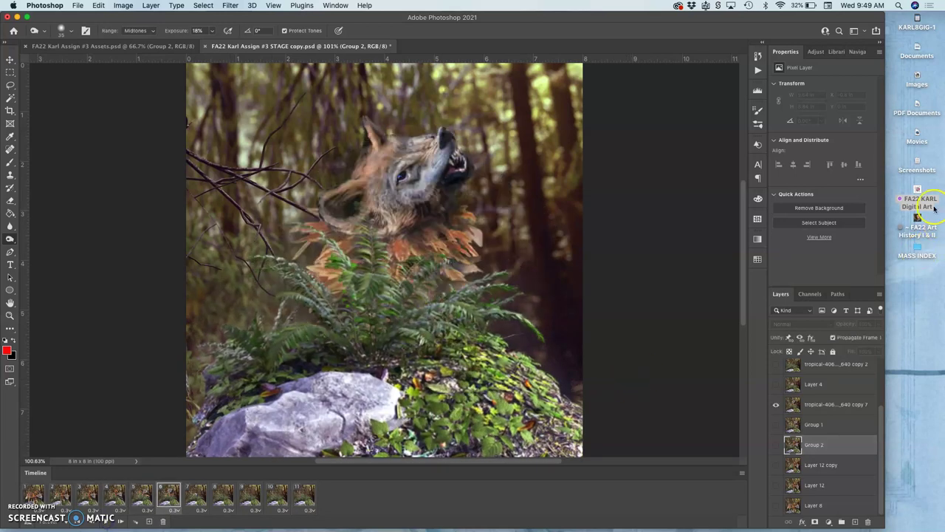
# Open storyboard copy.jpg from the Assignment #3 GIF Animation folder in Preview, review it, and close it
pyautogui.moveTo(743, 17); pyautogui.dragTo(733, 96)
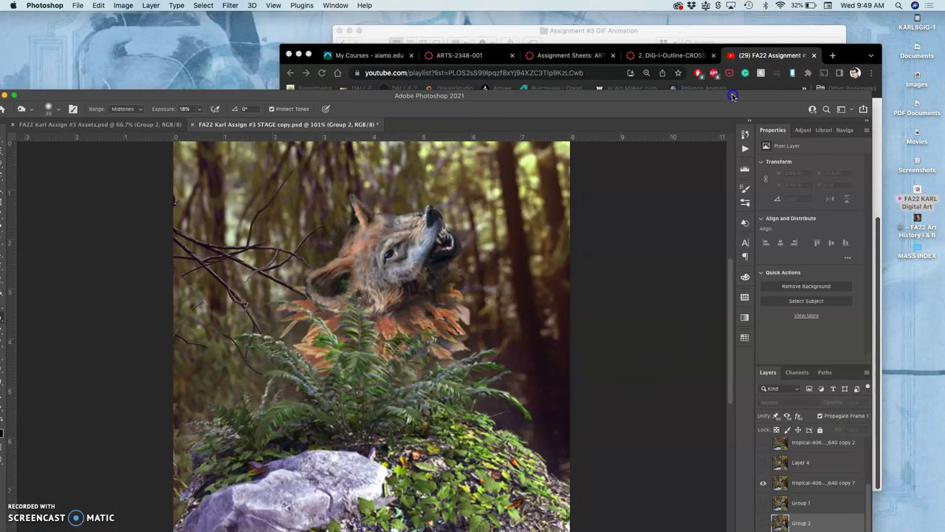
pyautogui.click(613, 42)
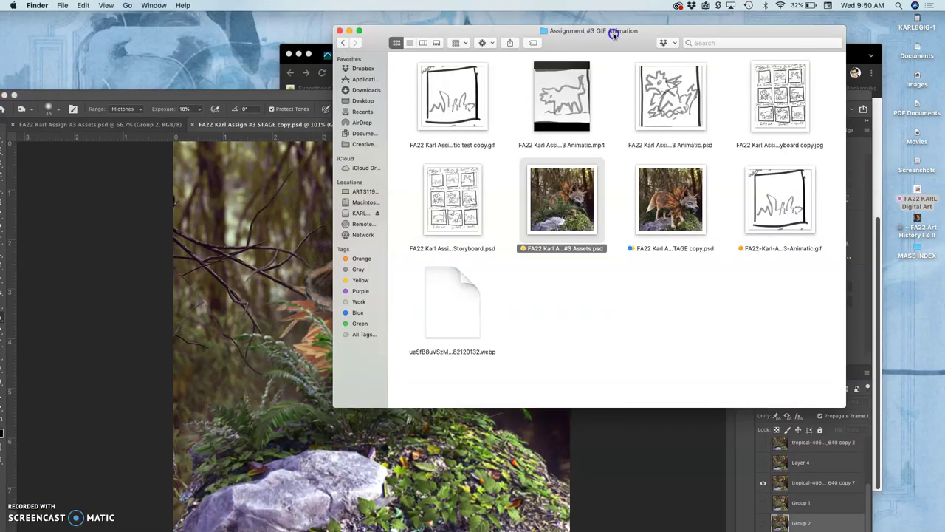
pyautogui.doubleClick(778, 122)
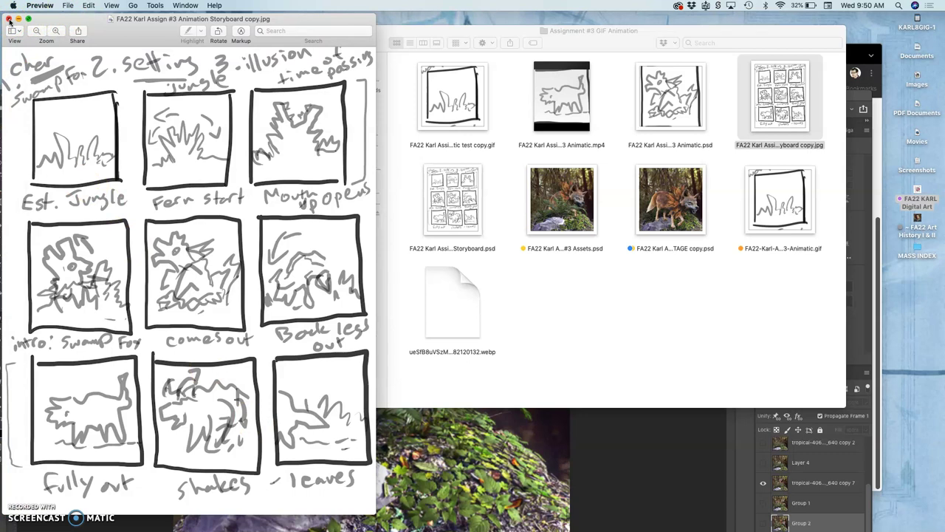
pyautogui.click(9, 20)
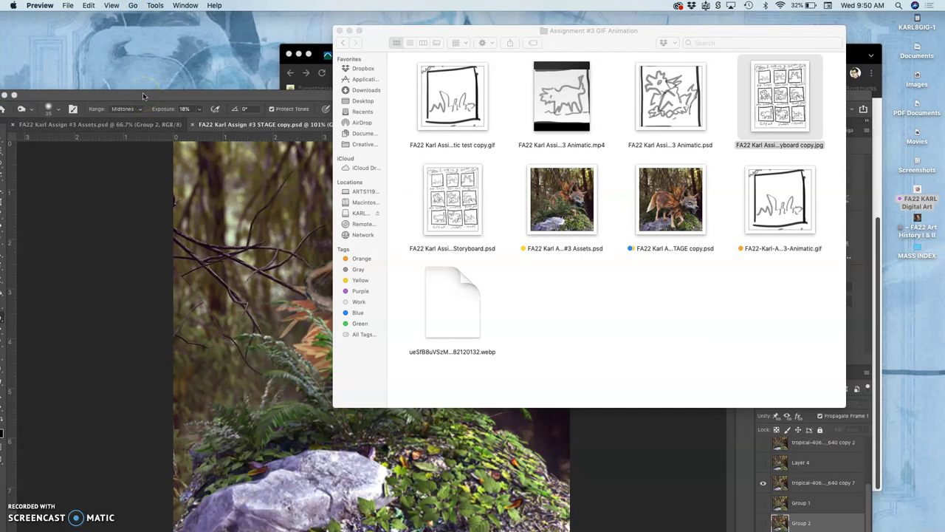
# Bring the Photoshop window forward and align it just under the menu bar
pyautogui.moveTo(142, 92); pyautogui.dragTo(147, 26)
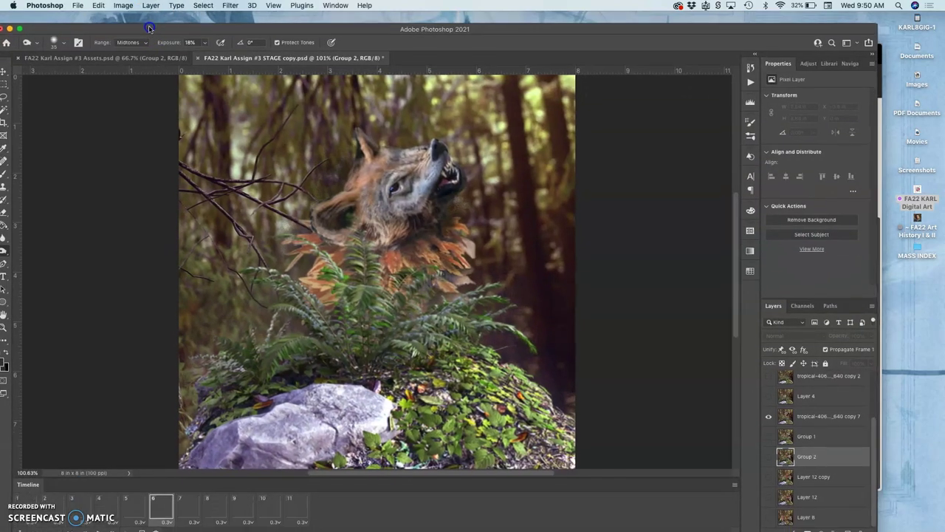
pyautogui.moveTo(269, 27); pyautogui.dragTo(277, 7)
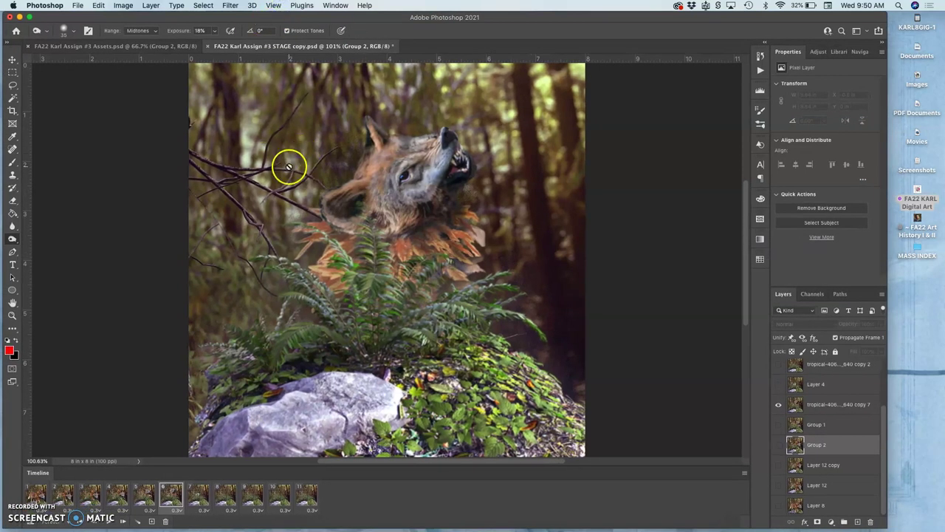
# Select frames 11 through 1 and delete them with the Timeline trash icon
pyautogui.click(308, 496)
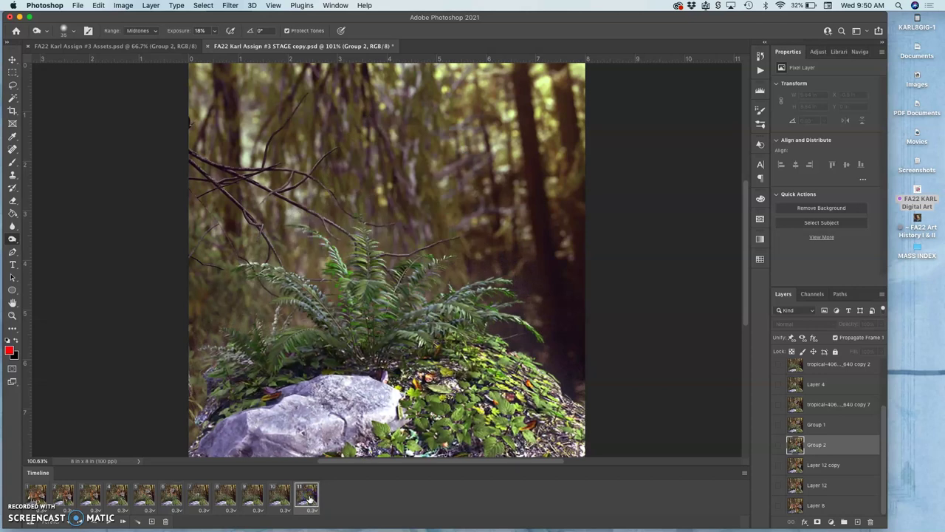
pyautogui.keyDown('shift'); pyautogui.click(42, 491); pyautogui.keyUp('shift')
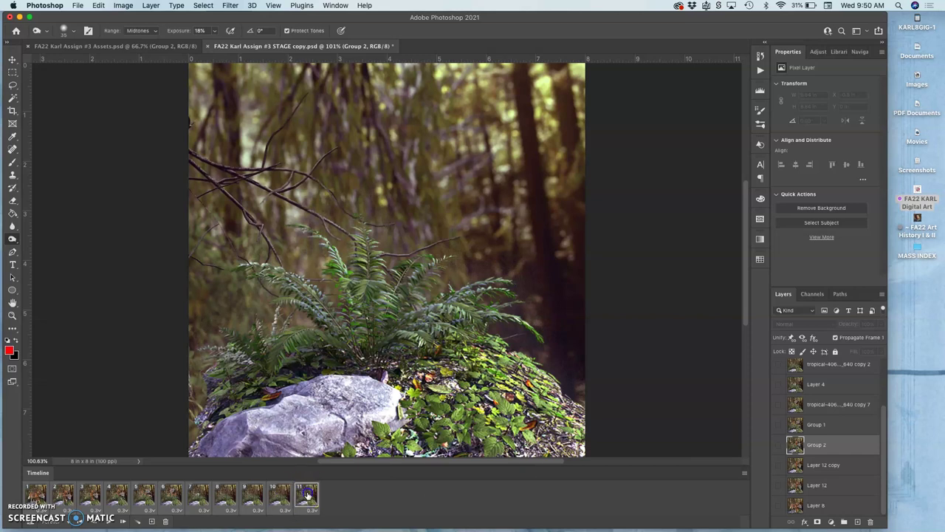
pyautogui.click(165, 522)
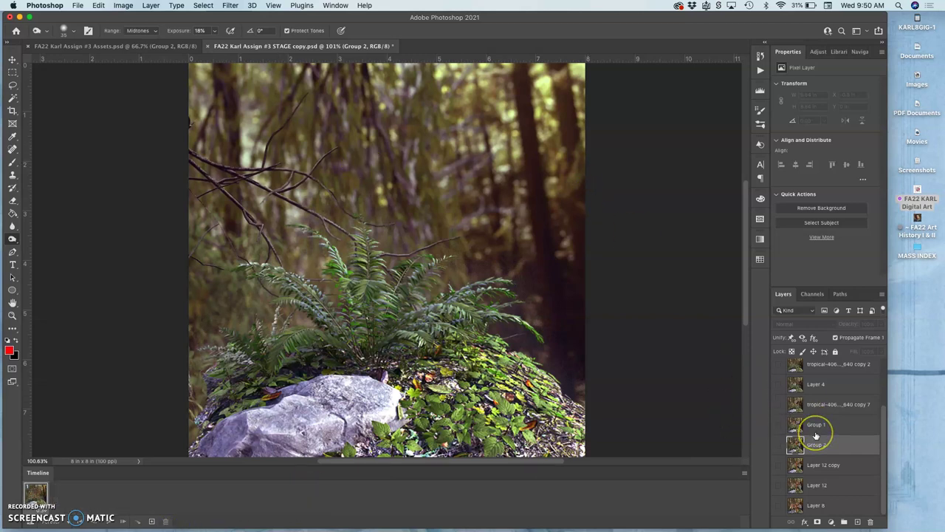
pyautogui.scroll(3, 815, 435)
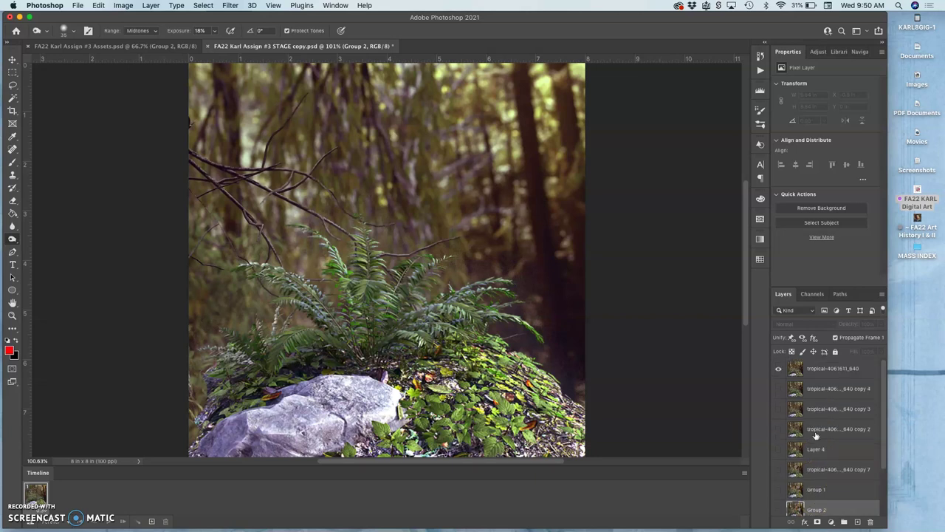
# Show only Layer 8's standing wolf, hiding the leaf and Layer 12, and tag Layer 8 red
pyautogui.click(778, 367)
pyautogui.scroll(-3, 812, 439)
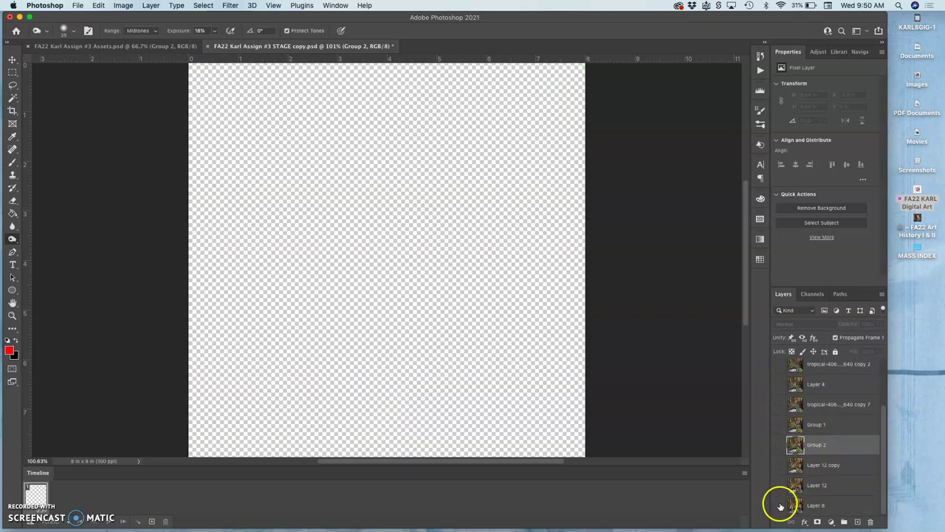
pyautogui.click(779, 506)
pyautogui.click(778, 488)
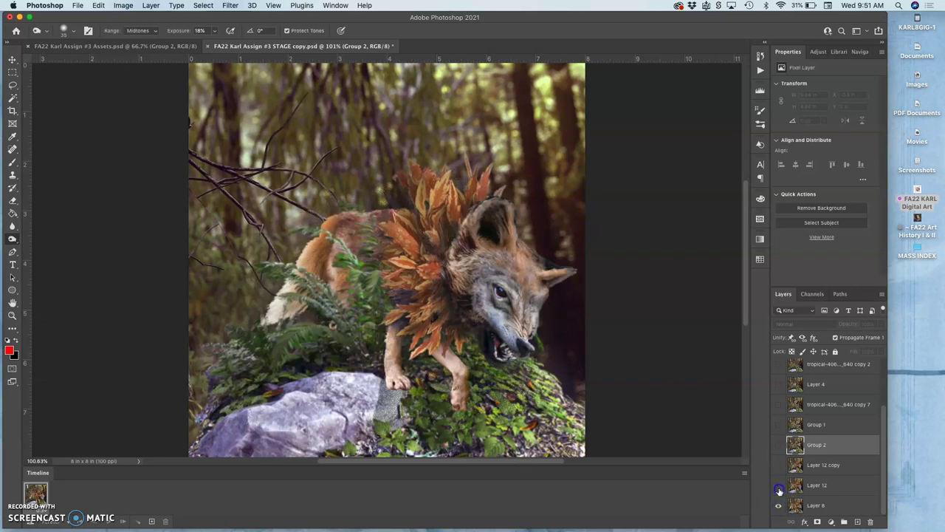
pyautogui.click(779, 488)
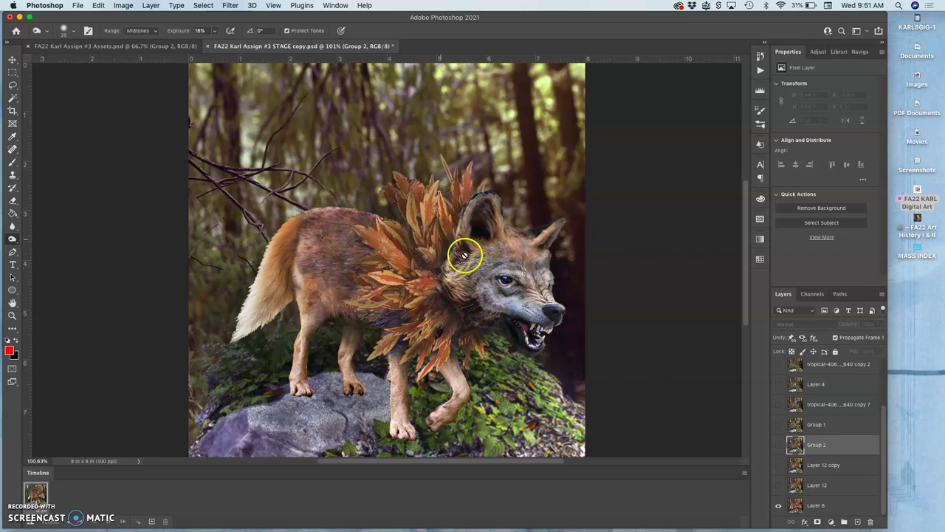
pyautogui.rightClick(779, 502)
pyautogui.click(795, 466)
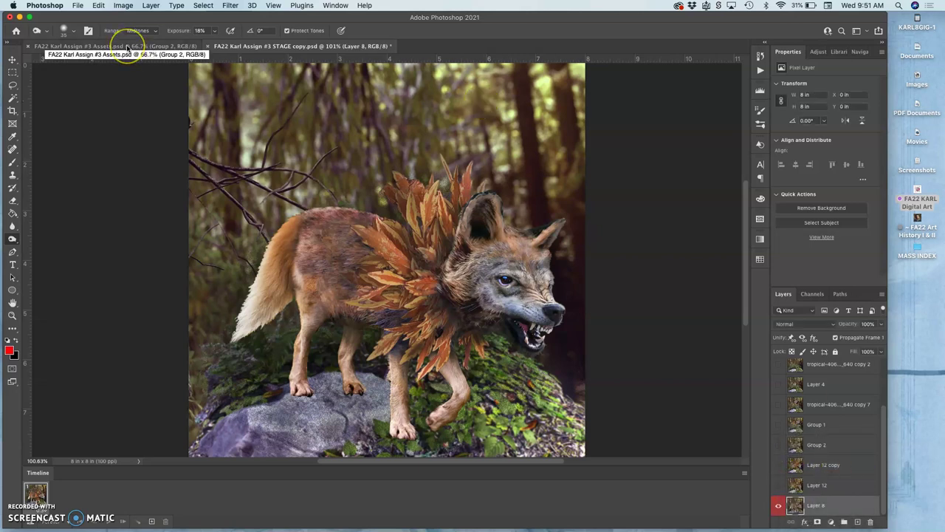
# Save the STAGE document and switch to the Assets document
pyautogui.press('super+s')
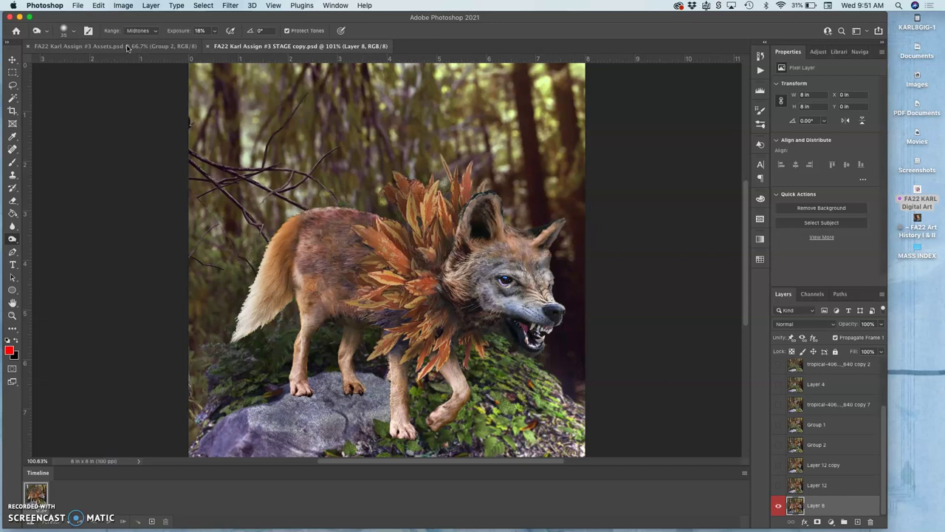
pyautogui.click(127, 47)
pyautogui.moveTo(405, 189); pyautogui.dragTo(417, 194)
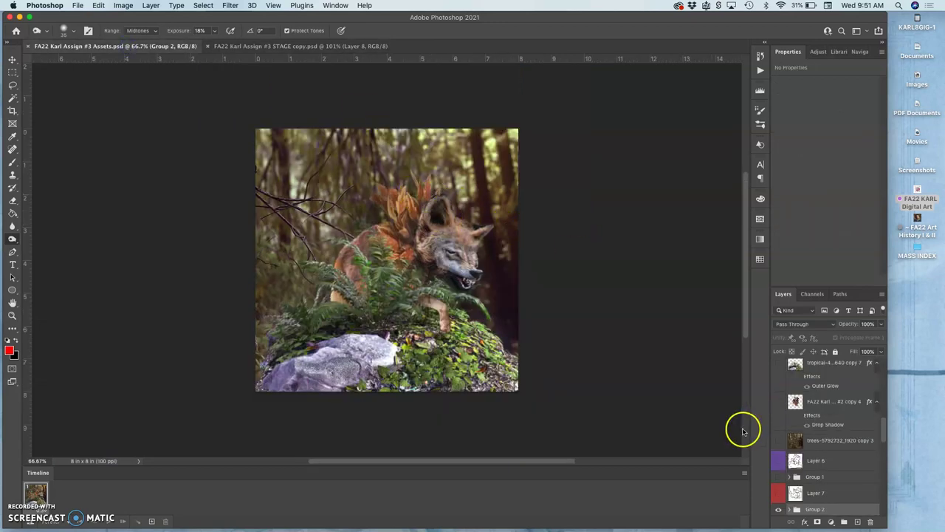
# In Assets, hide Group 2 and Layer 8's sketch, briefly checking the forest trees layer
pyautogui.scroll(-3, 821, 458)
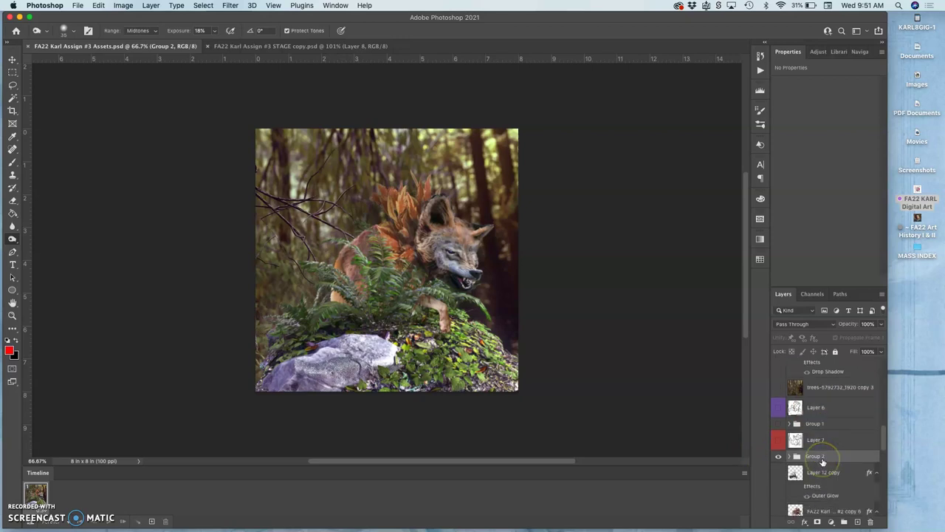
pyautogui.click(778, 444)
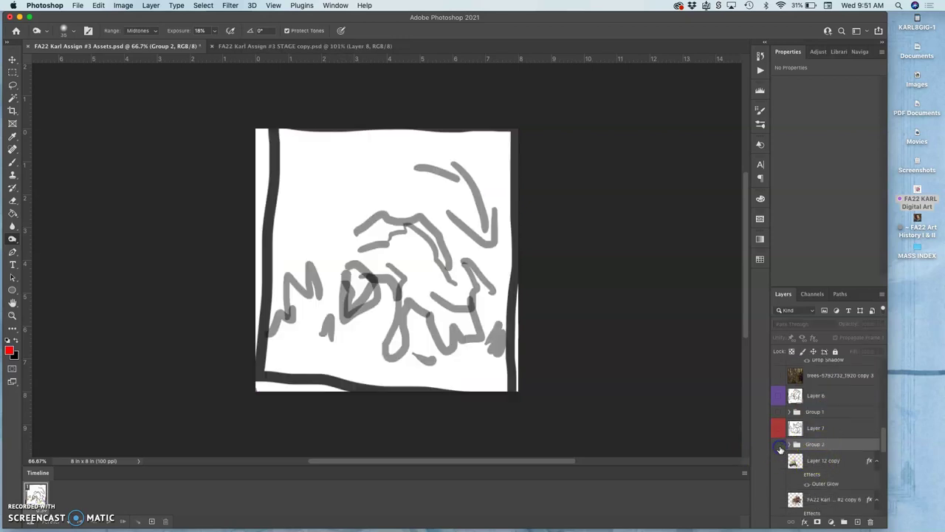
pyautogui.scroll(-5, 780, 450)
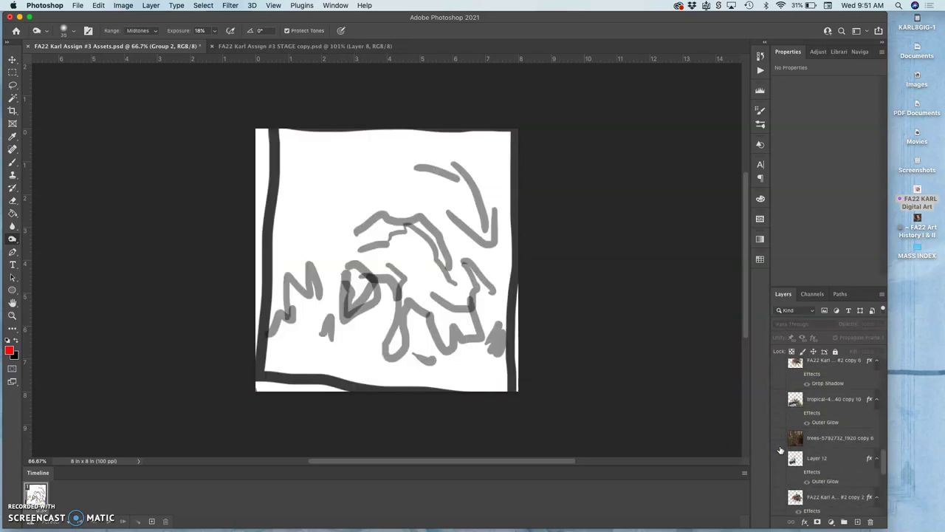
pyautogui.click(780, 442)
pyautogui.click(780, 442)
pyautogui.scroll(-5, 780, 441)
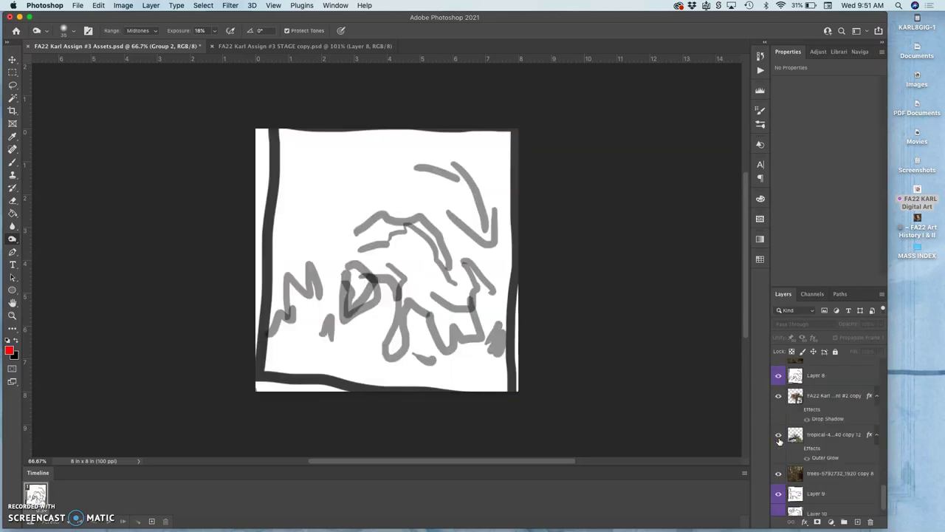
pyautogui.scroll(2, 779, 441)
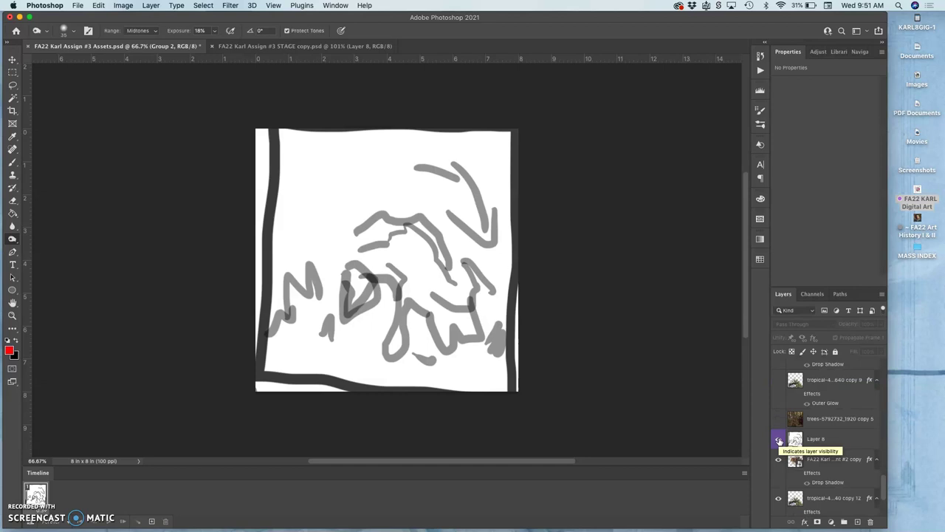
pyautogui.click(779, 440)
pyautogui.scroll(-2, 813, 414)
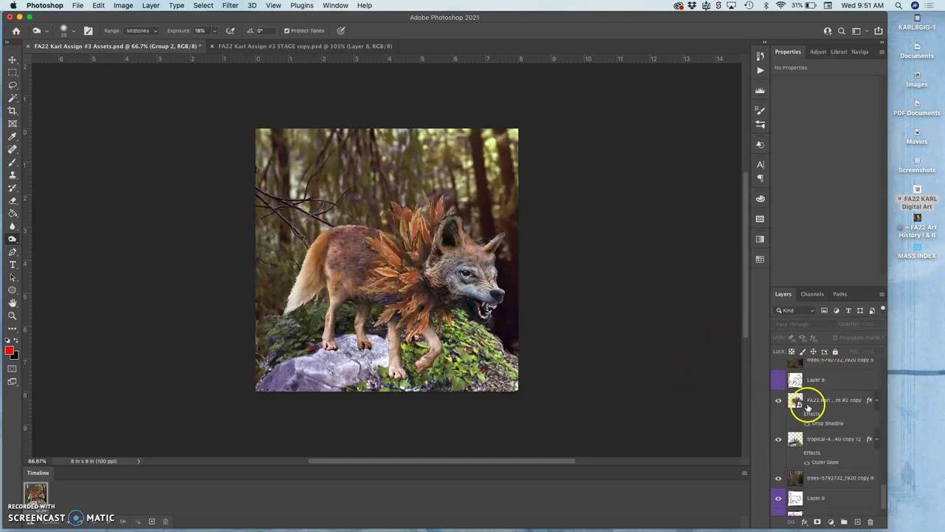
# Move the wolf smart object slightly right and down to X 1.09 in, Y 2.13 in
pyautogui.click(815, 400)
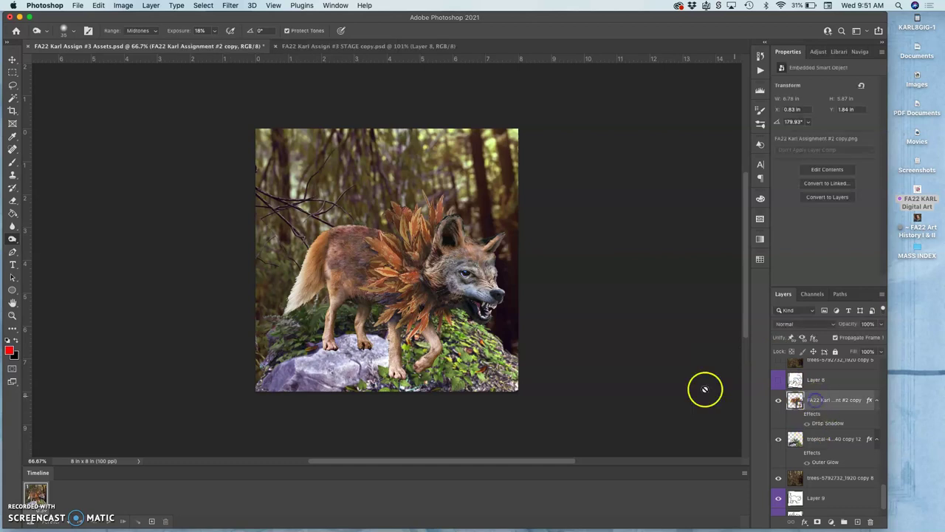
pyautogui.click(13, 60)
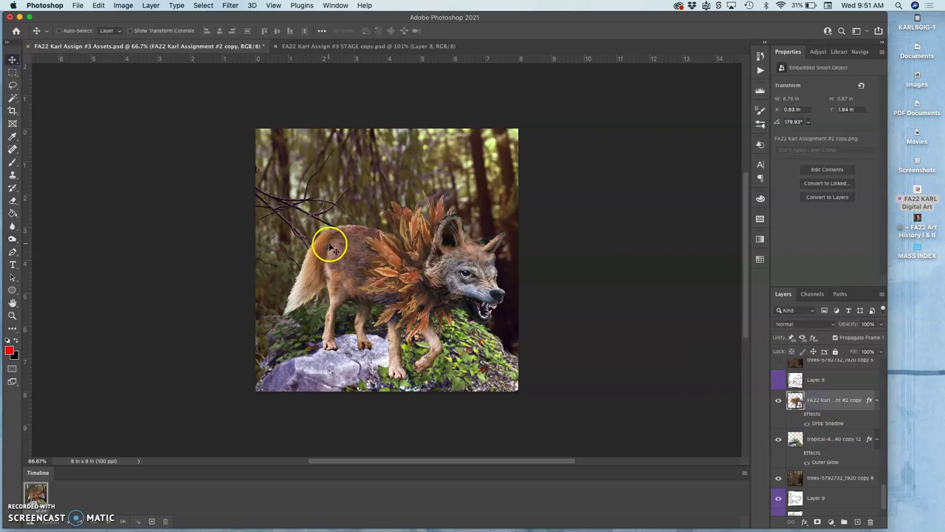
pyautogui.moveTo(362, 270); pyautogui.dragTo(372, 279)
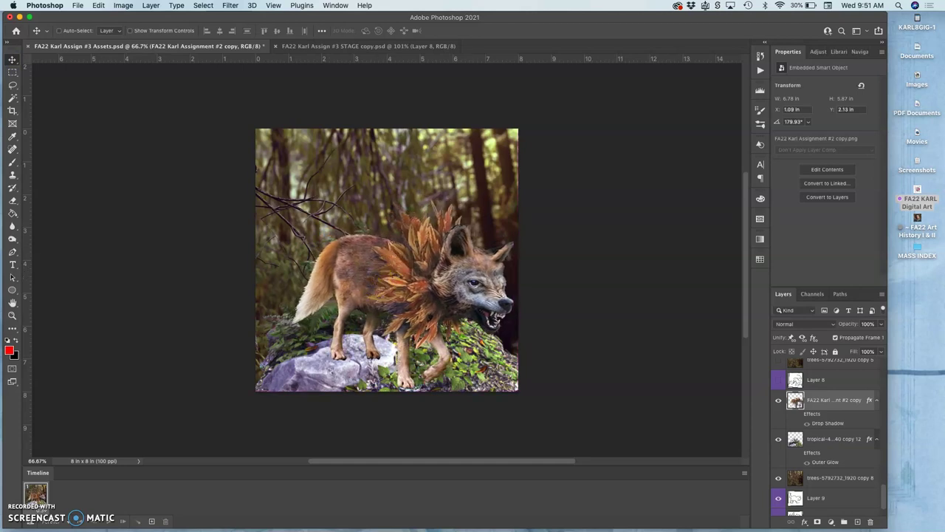
pyautogui.click(97, 6)
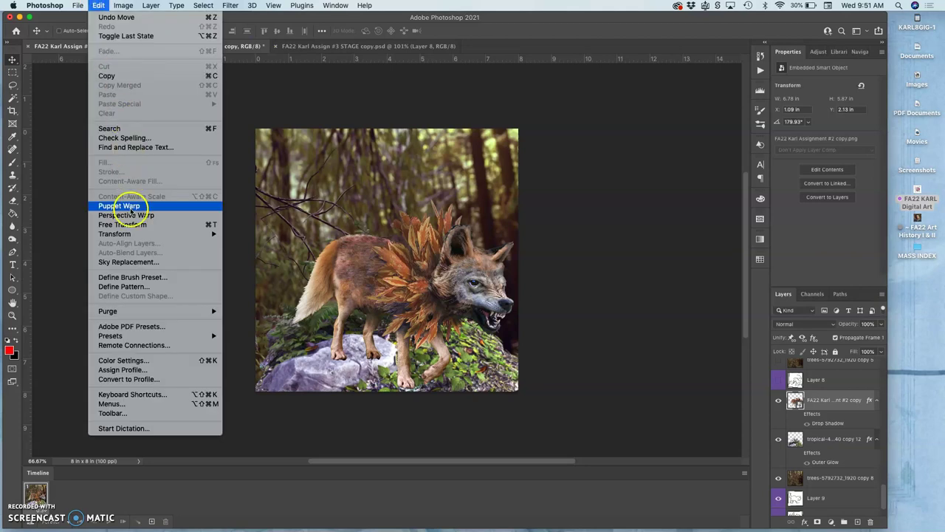
# Puppet-warp the wolf by pinning and shifting its hind leg, front paw and snout, then commit
pyautogui.click(120, 206)
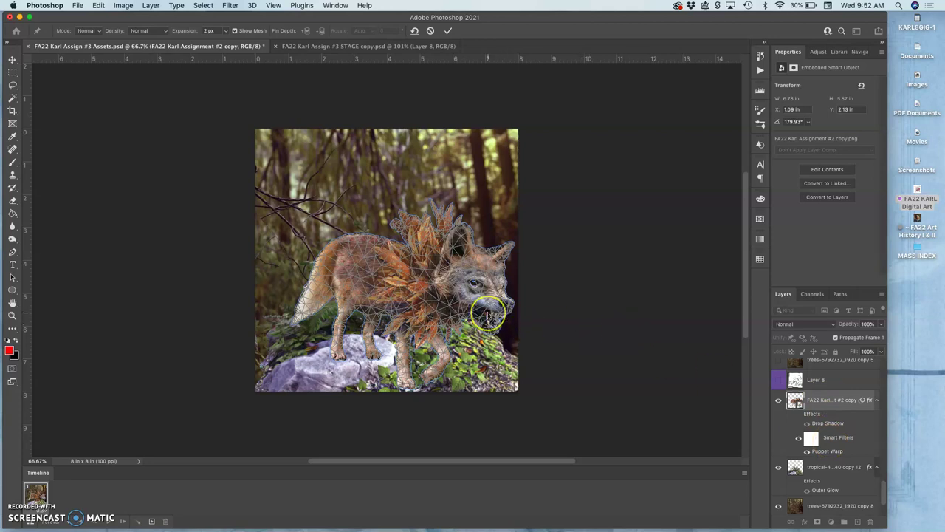
pyautogui.click(337, 298)
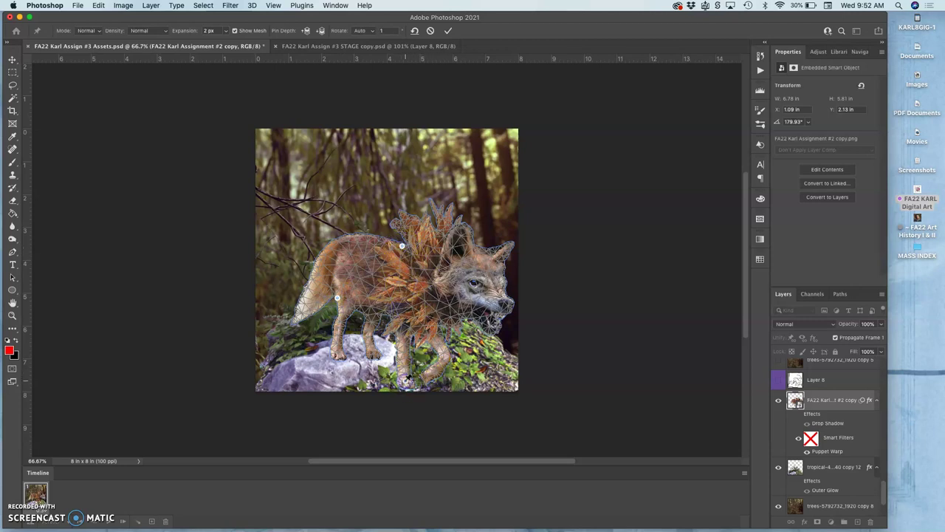
pyautogui.click(407, 380)
pyautogui.moveTo(337, 299); pyautogui.dragTo(351, 294)
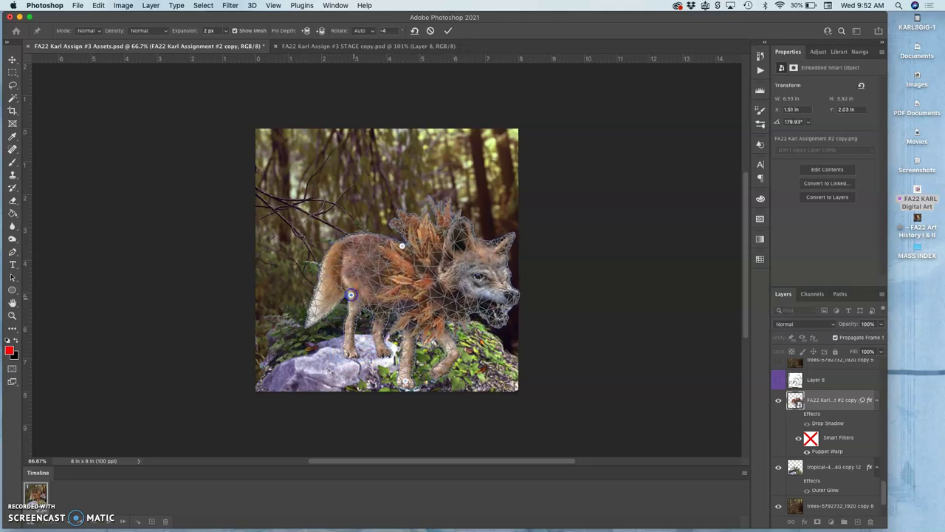
pyautogui.moveTo(405, 378); pyautogui.dragTo(415, 381)
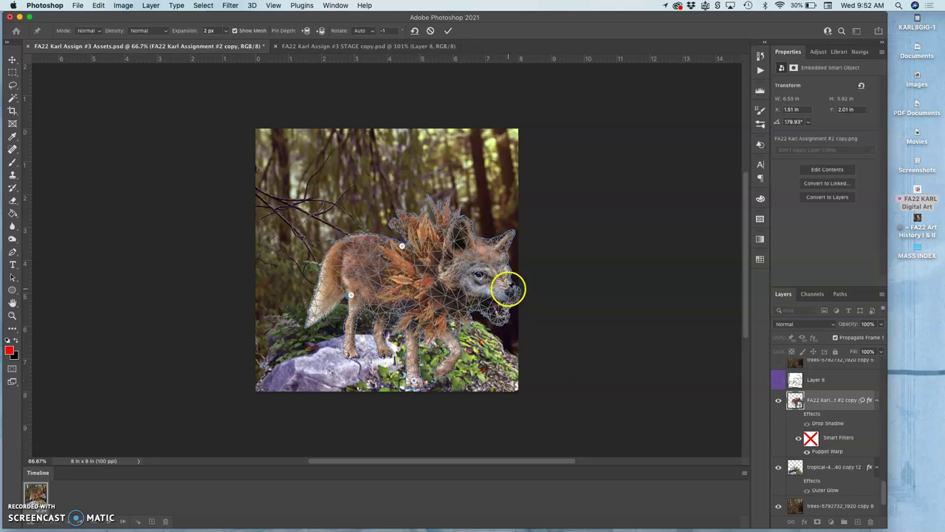
pyautogui.moveTo(509, 289); pyautogui.dragTo(505, 297)
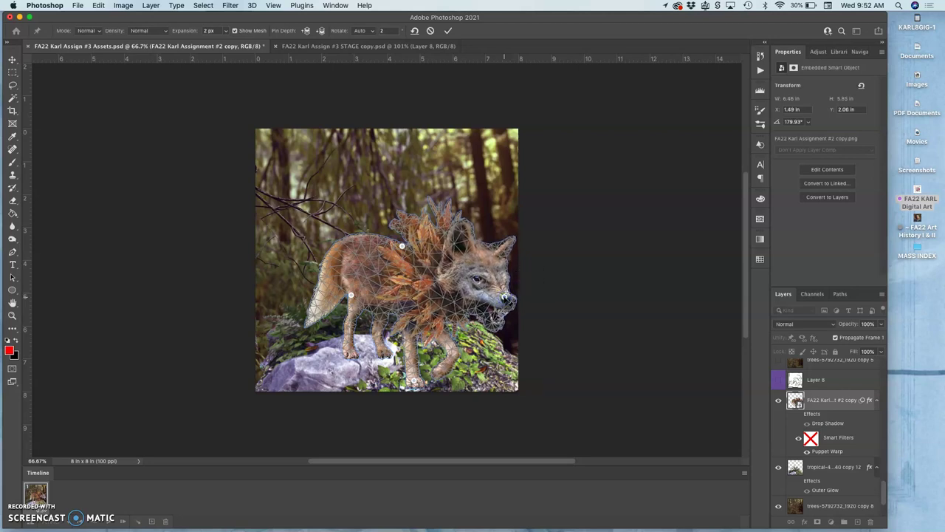
pyautogui.press('Return')
pyautogui.scroll(5, 801, 412)
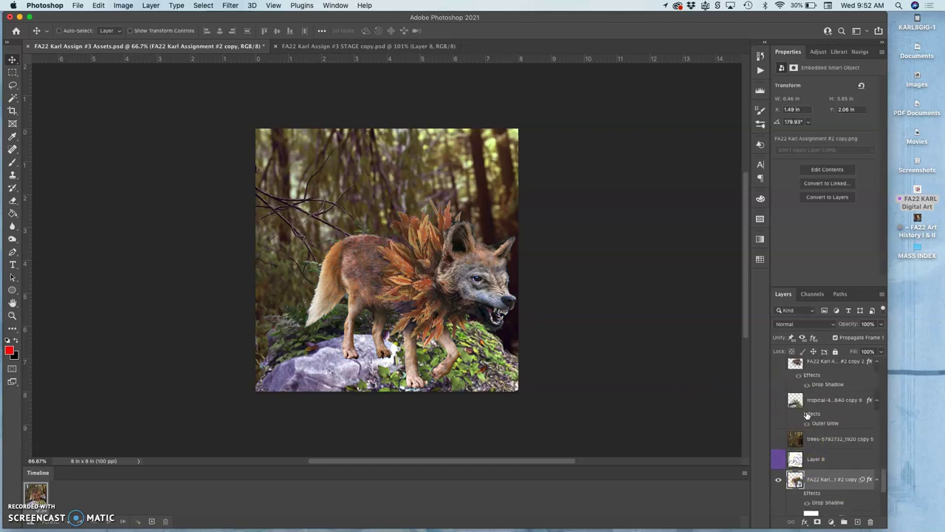
# Show the FA22 Karl copy 2 layer beside the warped wolf, then select the warped wolf layer
pyautogui.click(779, 364)
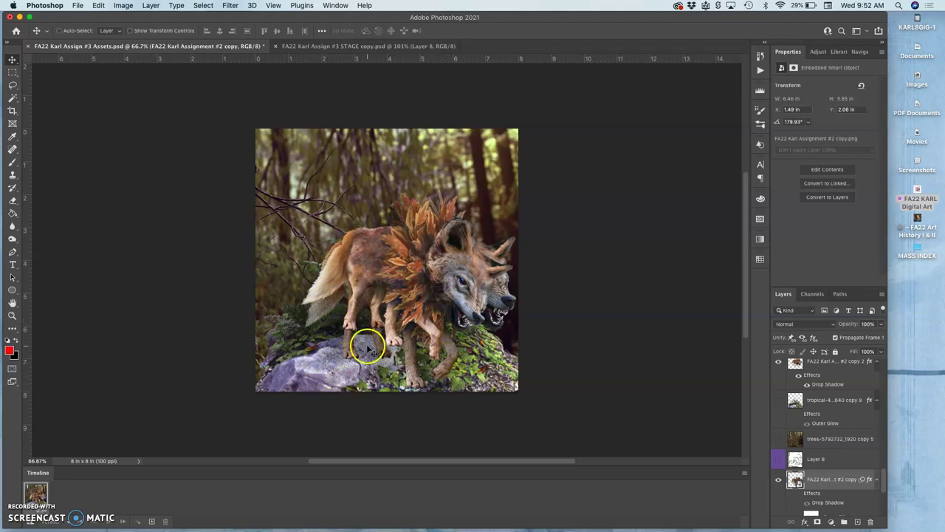
pyautogui.scroll(-6, 804, 470)
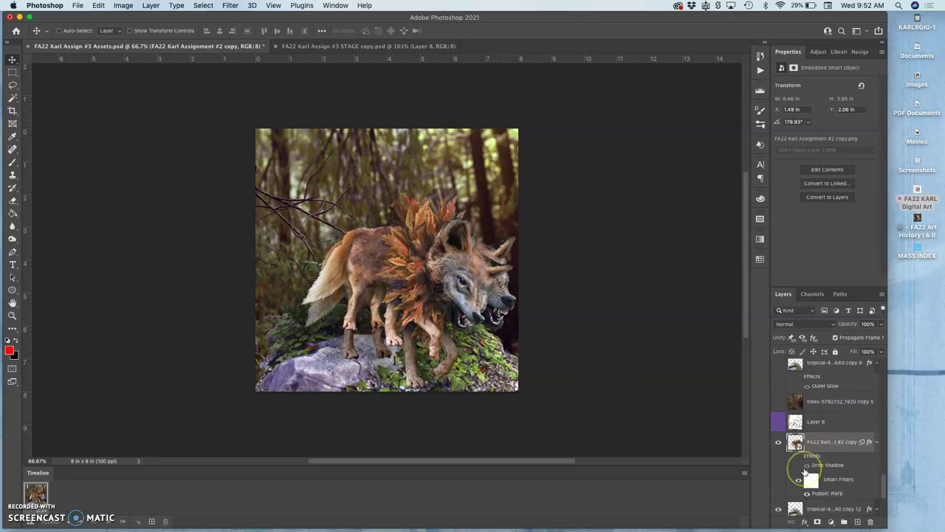
pyautogui.moveTo(805, 470); pyautogui.dragTo(812, 449)
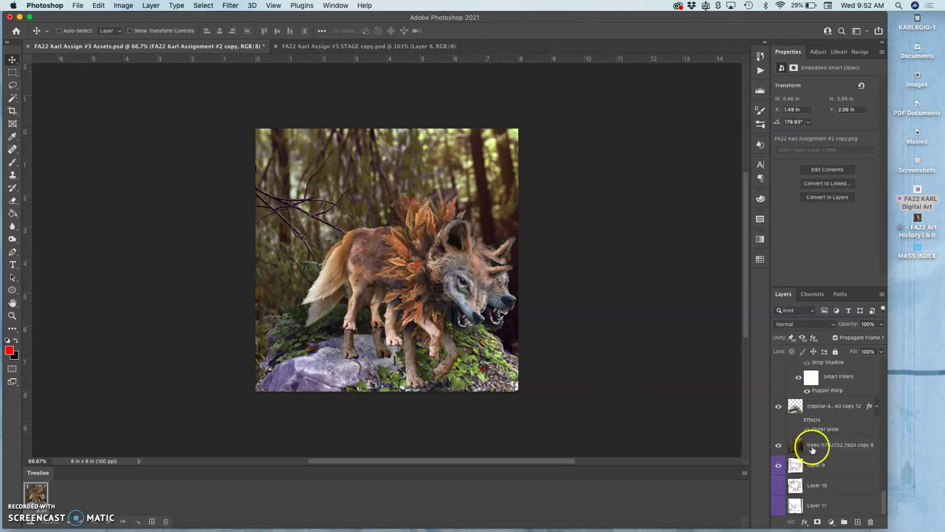
pyautogui.scroll(3, 813, 449)
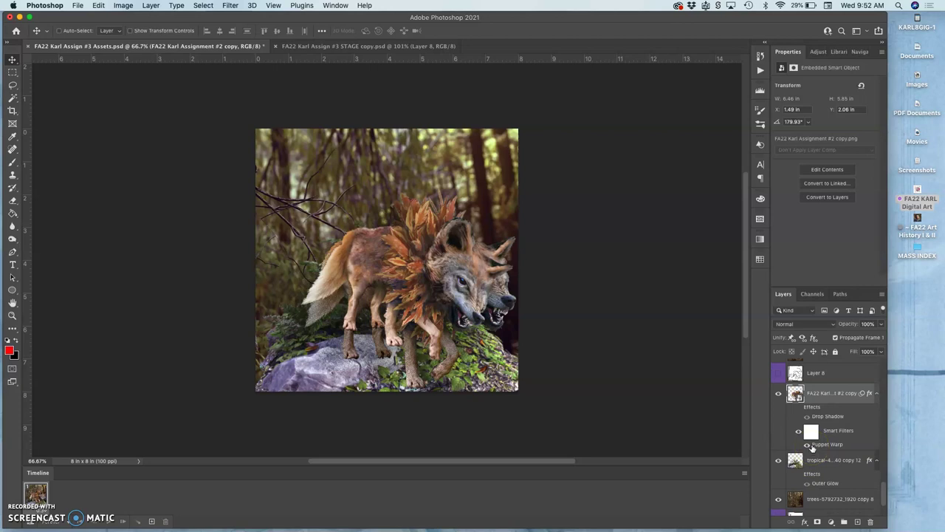
pyautogui.moveTo(817, 394); pyautogui.dragTo(205, 88)
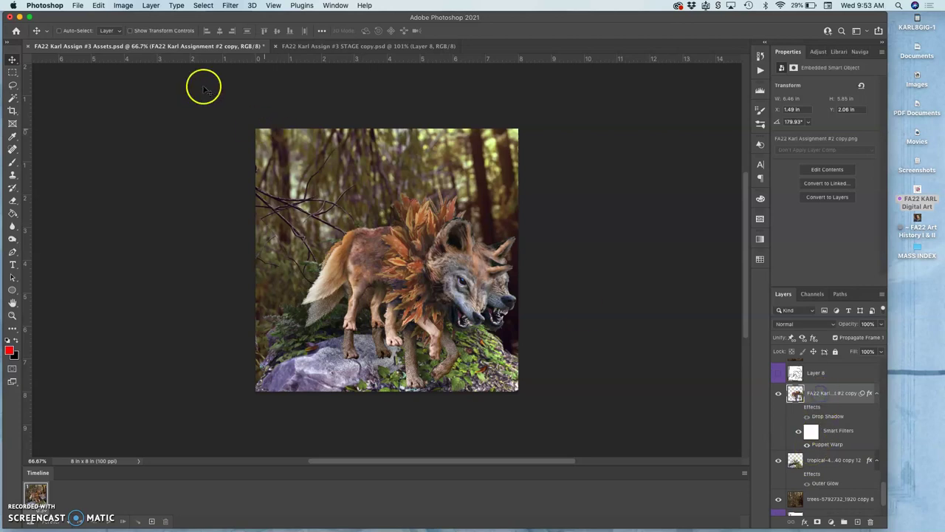
pyautogui.click(104, 7)
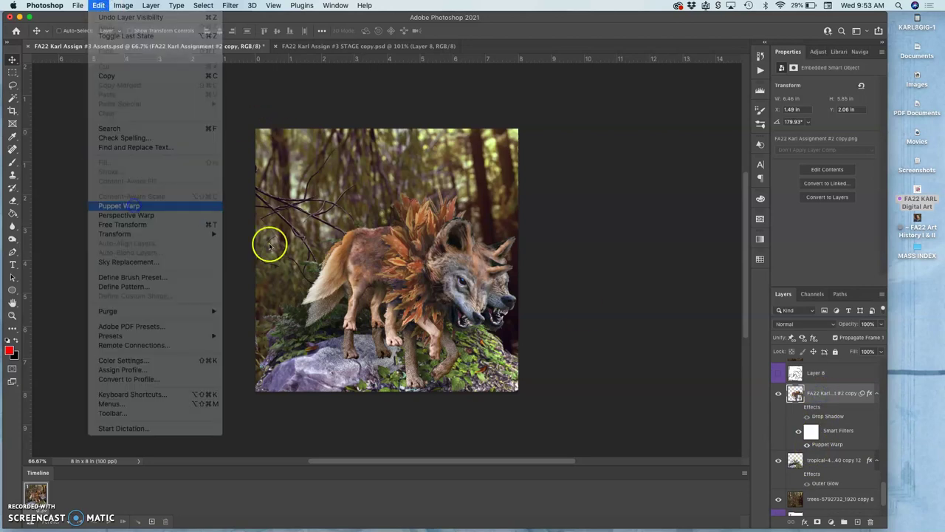
# Start a new puppet warp, pinning the wolf's foot, head and tail and shifting the head slightly
pyautogui.press('Return')
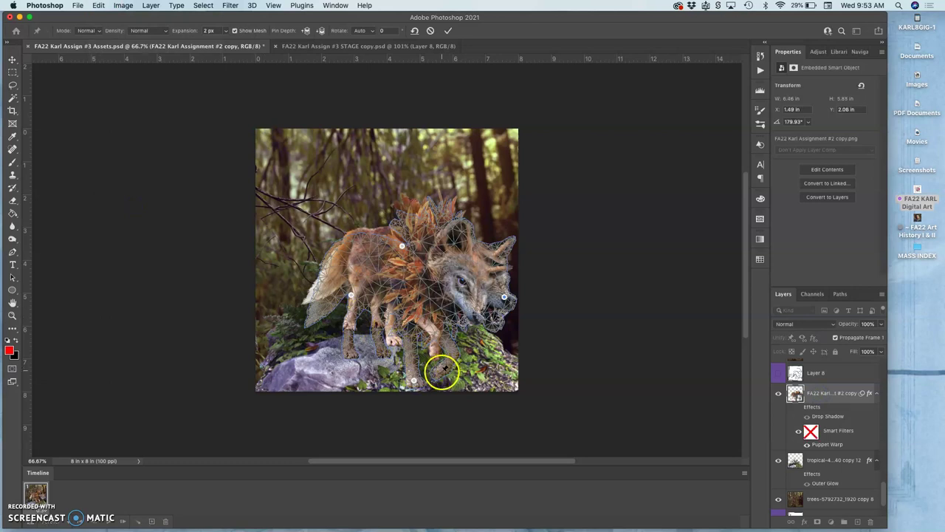
pyautogui.click(442, 371)
pyautogui.click(505, 298)
pyautogui.moveTo(506, 297); pyautogui.dragTo(502, 301)
pyautogui.click(395, 343)
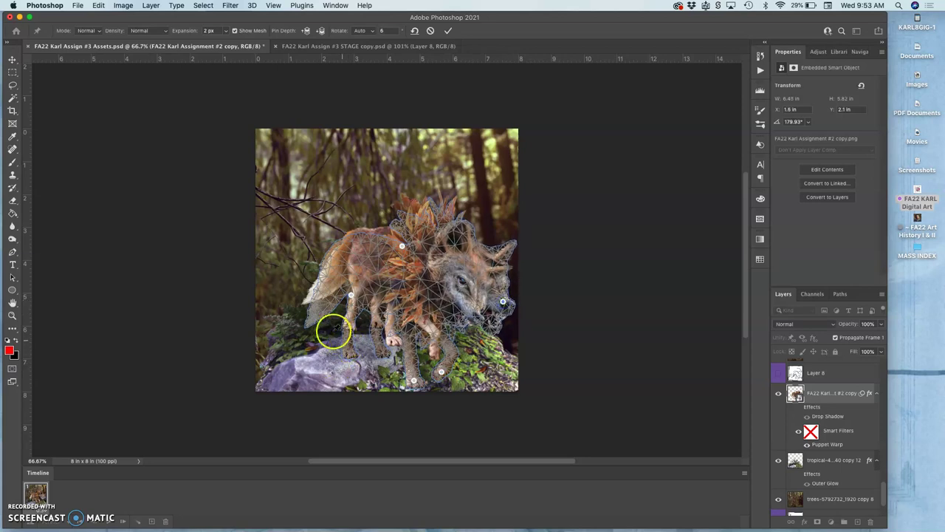
pyautogui.click(322, 305)
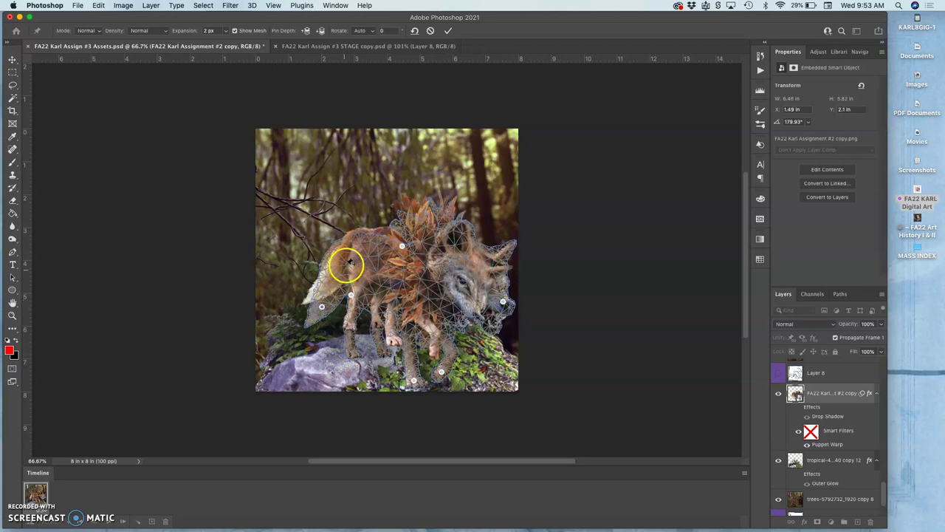
# Pull the wolf's back right, nudge the foot and tail pins, and undo the tail shift
pyautogui.click(400, 241)
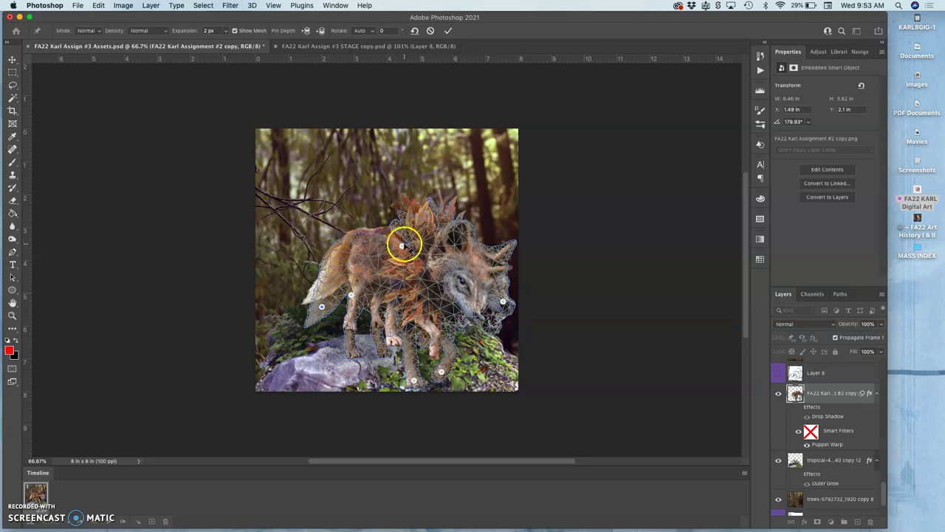
pyautogui.moveTo(402, 245)
pyautogui.mouseDown()
pyautogui.moveTo(415, 245)
pyautogui.moveTo(404, 253)
pyautogui.mouseUp()
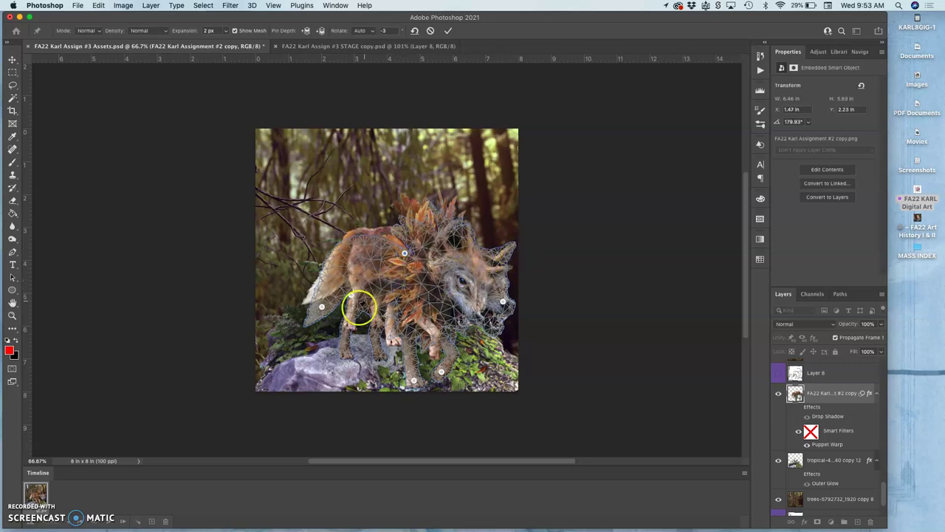
pyautogui.moveTo(356, 357); pyautogui.dragTo(358, 358)
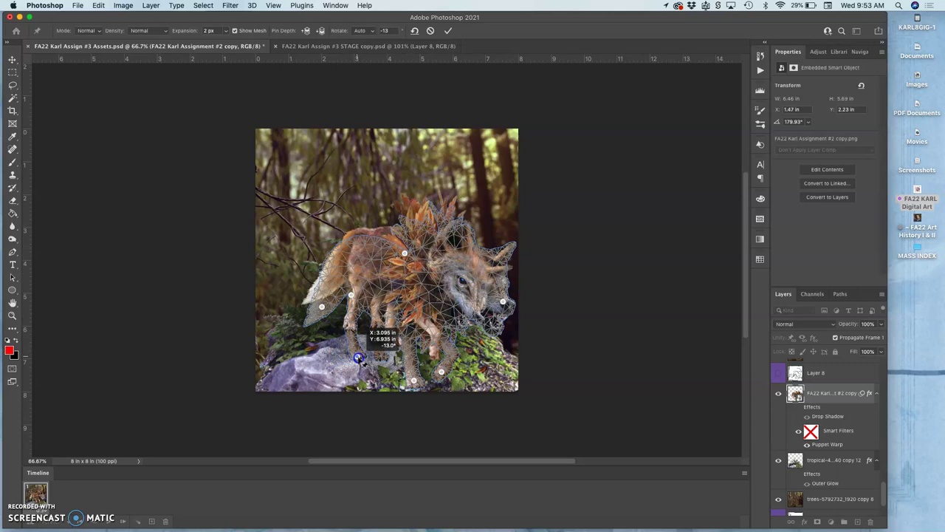
pyautogui.click(322, 306)
pyautogui.moveTo(321, 307); pyautogui.dragTo(326, 307)
pyautogui.click(366, 310)
pyautogui.press('super+z')
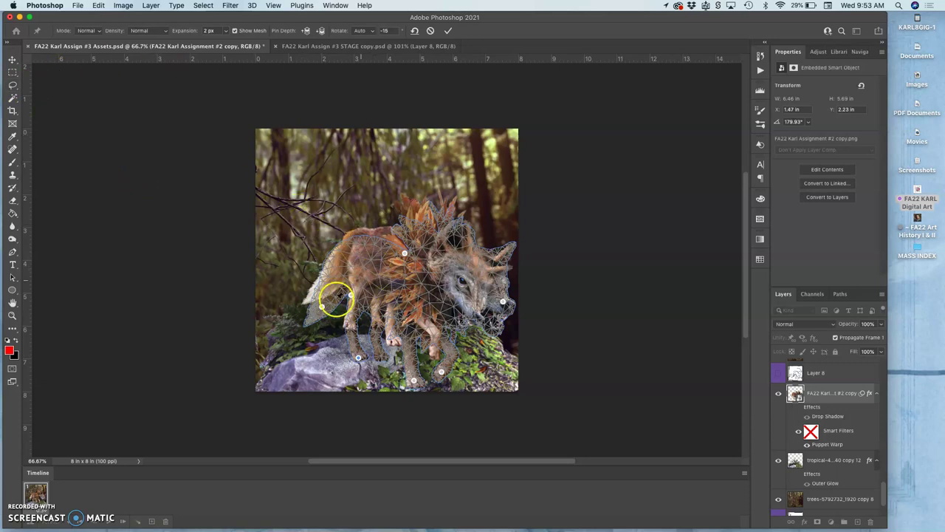
pyautogui.rightClick(322, 308)
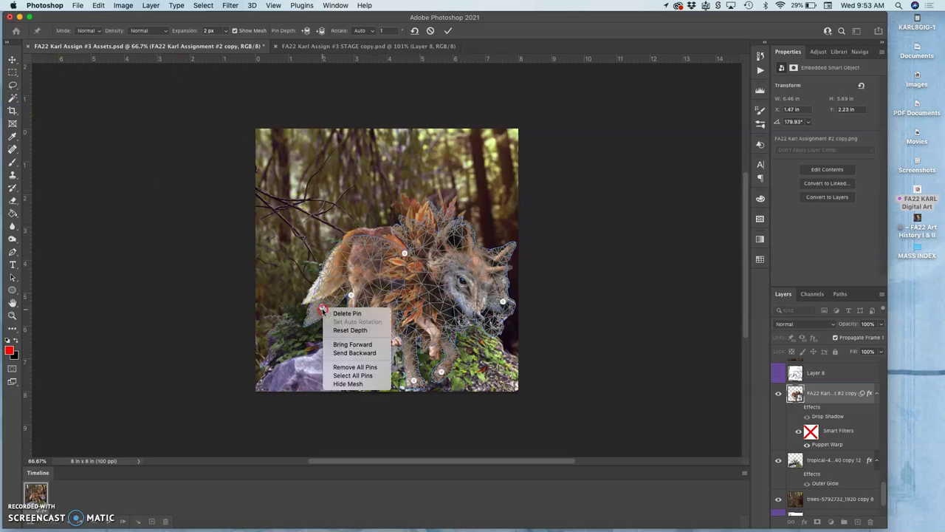
# Clear all warp pins, then re-pin the wolf, pulling its back down and bending its lower body right
pyautogui.click(341, 367)
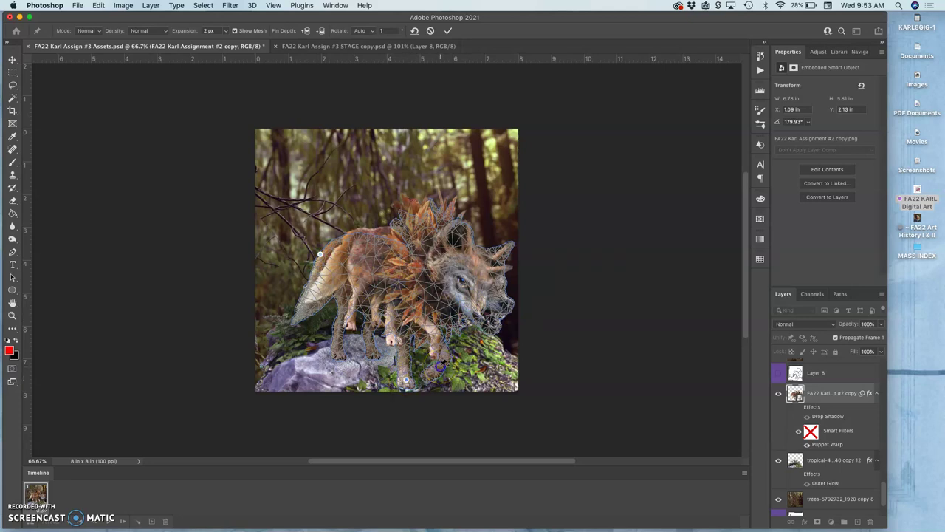
pyautogui.click(320, 255)
pyautogui.moveTo(320, 255); pyautogui.dragTo(349, 263)
pyautogui.click(498, 267)
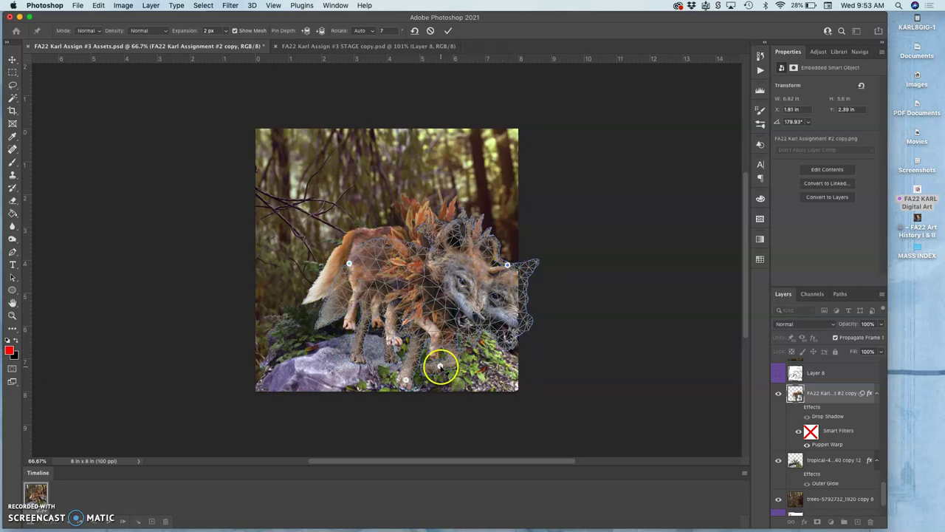
pyautogui.moveTo(440, 367); pyautogui.dragTo(460, 362)
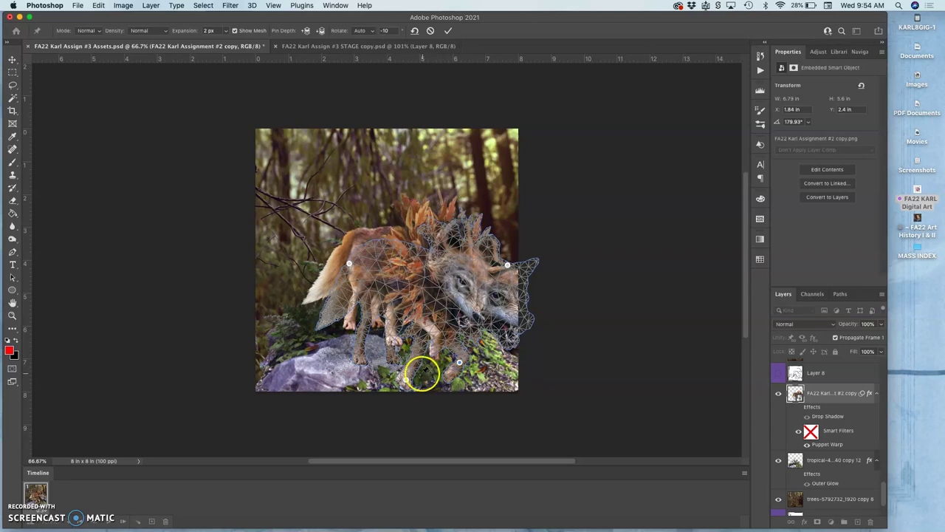
# Swing the wolf's foot into a new step, pull its back leftward, and apply the warp
pyautogui.click(407, 379)
pyautogui.moveTo(407, 379)
pyautogui.mouseDown()
pyautogui.moveTo(428, 376)
pyautogui.moveTo(418, 375)
pyautogui.mouseUp()
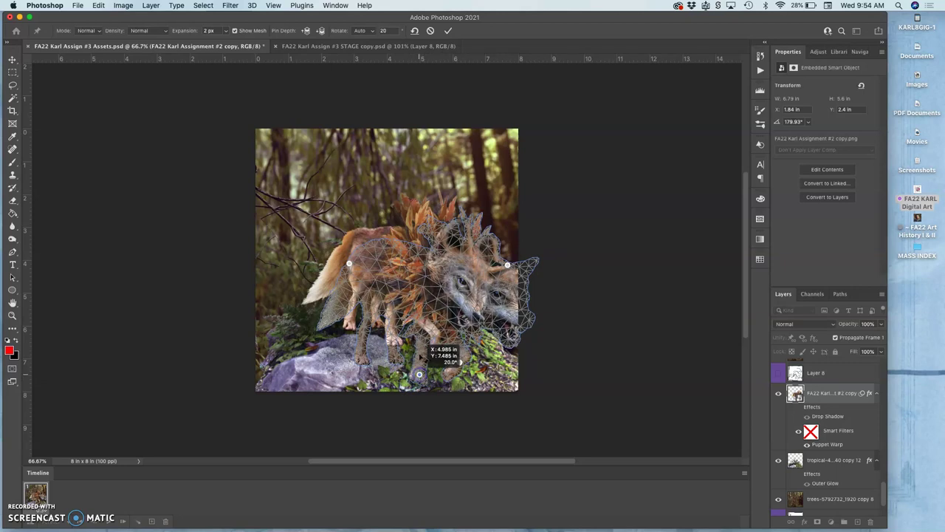
pyautogui.click(431, 301)
pyautogui.click(441, 253)
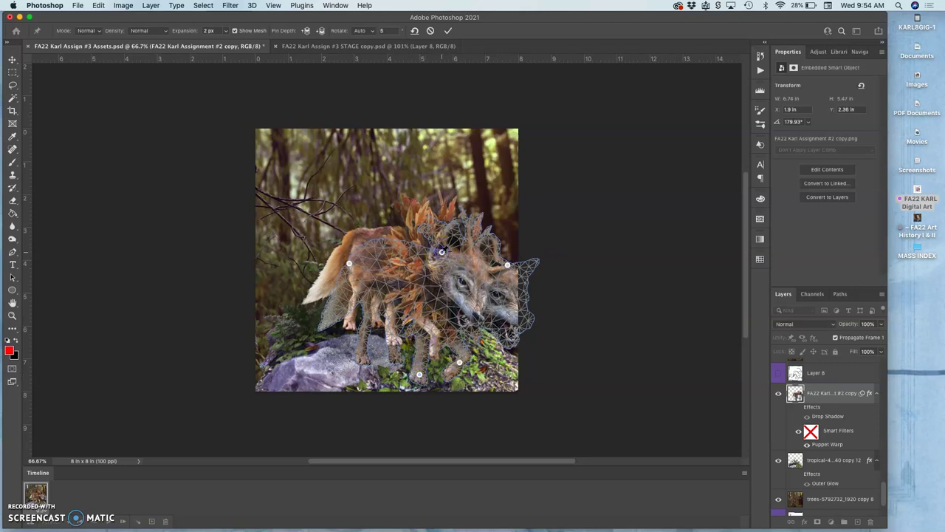
pyautogui.moveTo(441, 253); pyautogui.dragTo(427, 251)
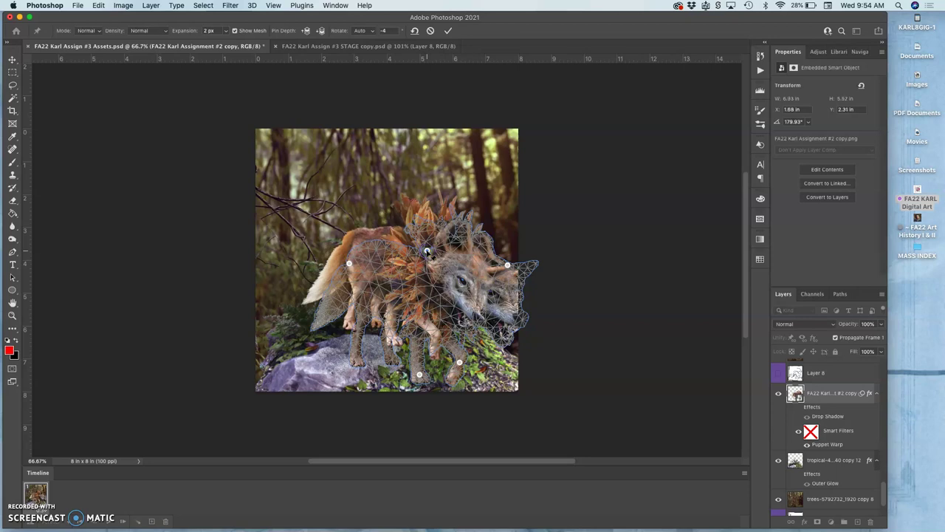
pyautogui.press('Return')
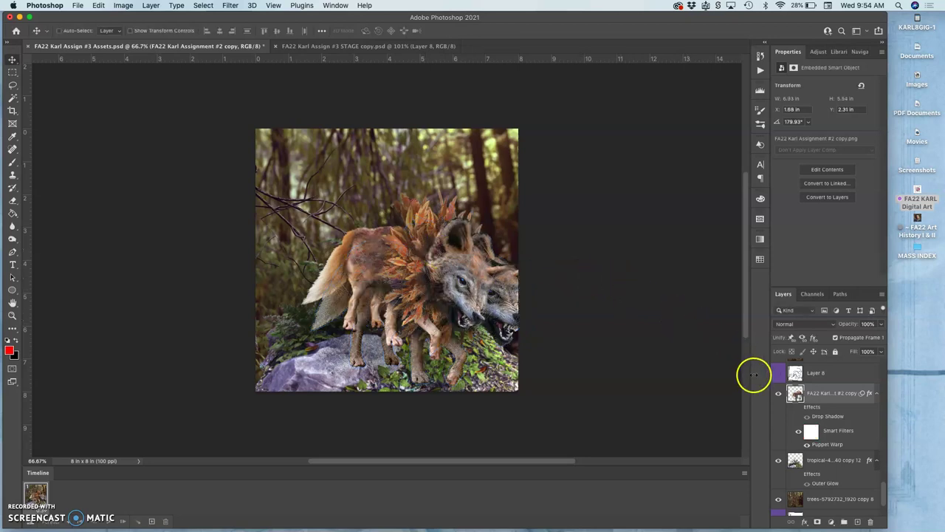
# Compare the posed wolf copy on and off, then hide the FA22 Karl #2 copy 2 layer
pyautogui.click(779, 394)
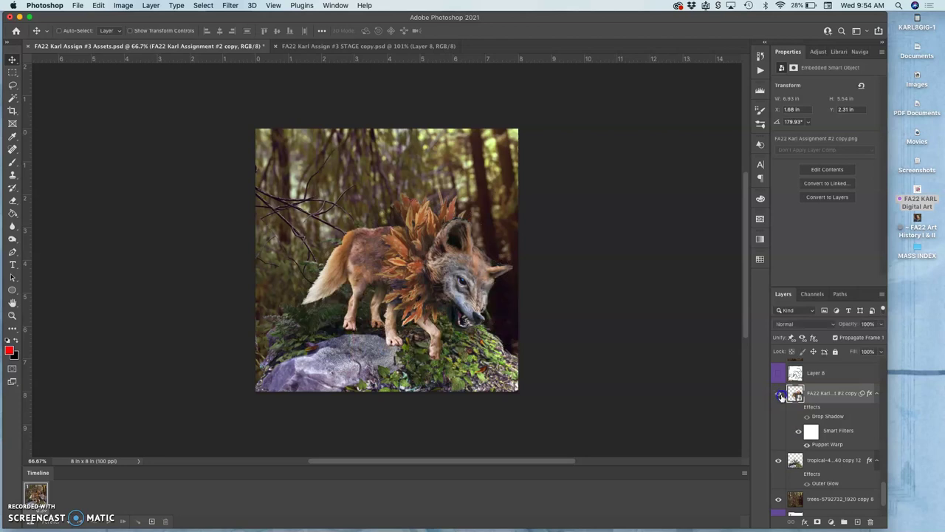
pyautogui.click(779, 394)
pyautogui.scroll(5, 782, 396)
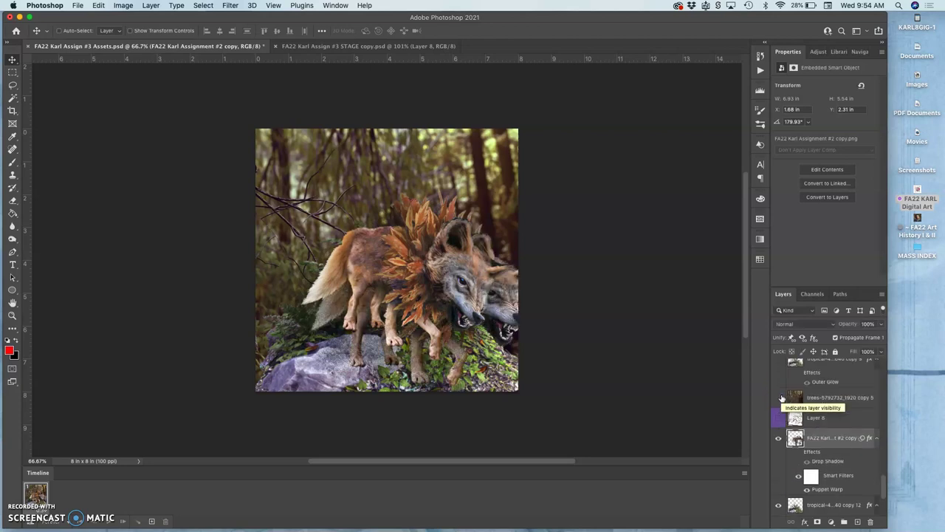
pyautogui.click(779, 379)
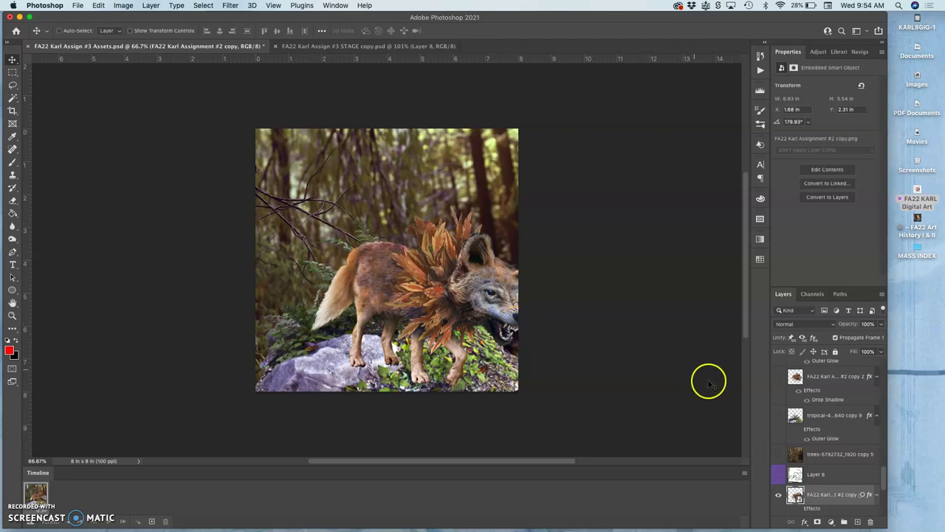
pyautogui.scroll(-3, 812, 447)
pyautogui.scroll(-1, 812, 447)
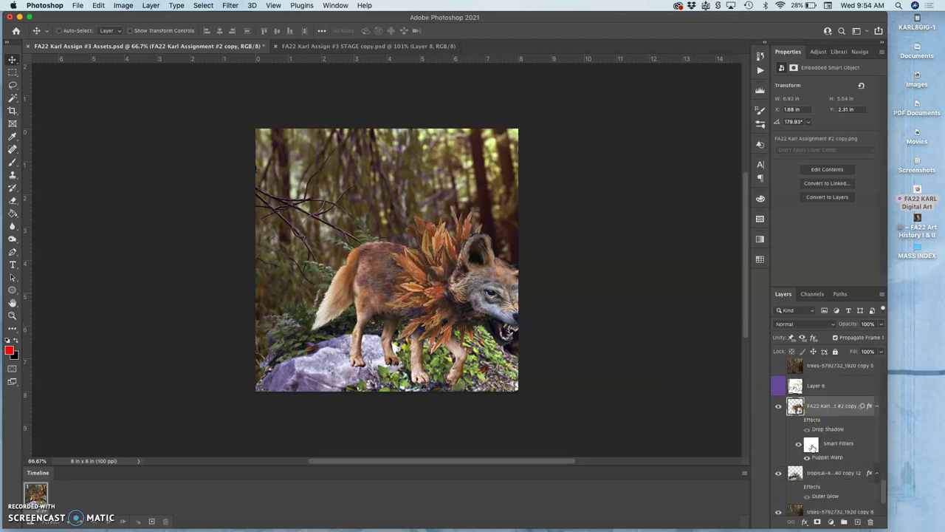
pyautogui.scroll(-1, 813, 446)
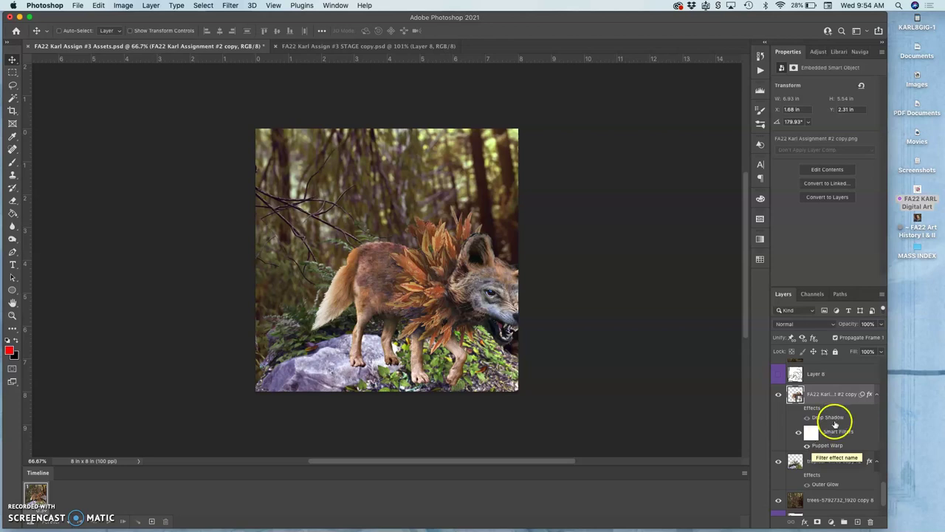
# Select the posed wolf copy through Layer 9 and group them into Group 3
pyautogui.click(821, 393)
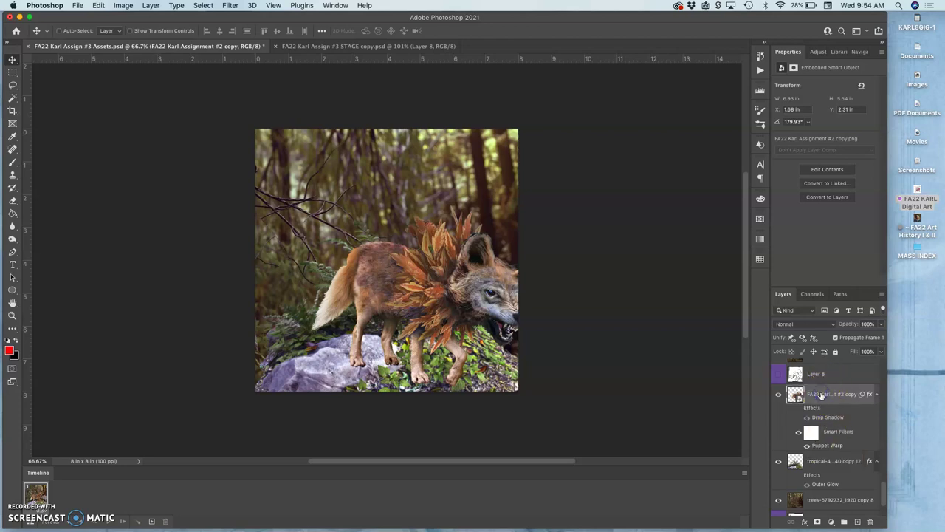
pyautogui.scroll(-3, 822, 395)
pyautogui.scroll(1, 825, 435)
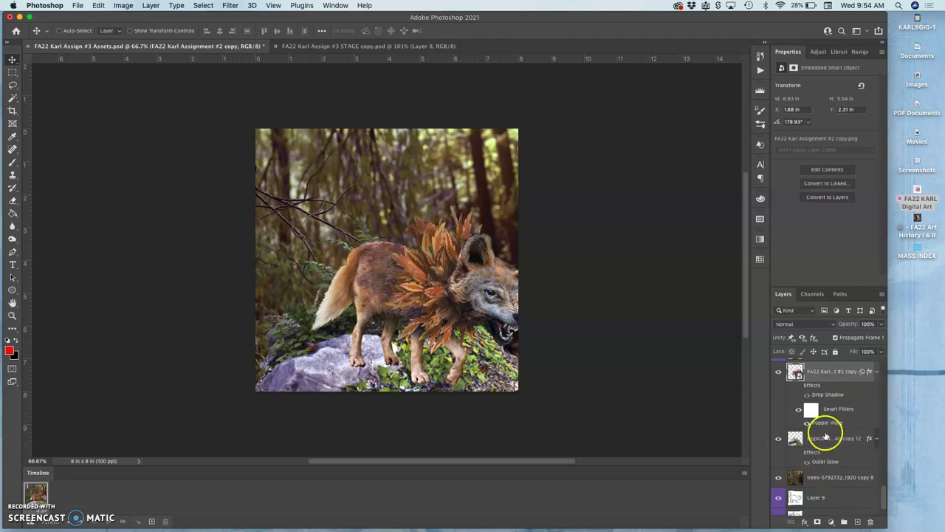
pyautogui.click(821, 498)
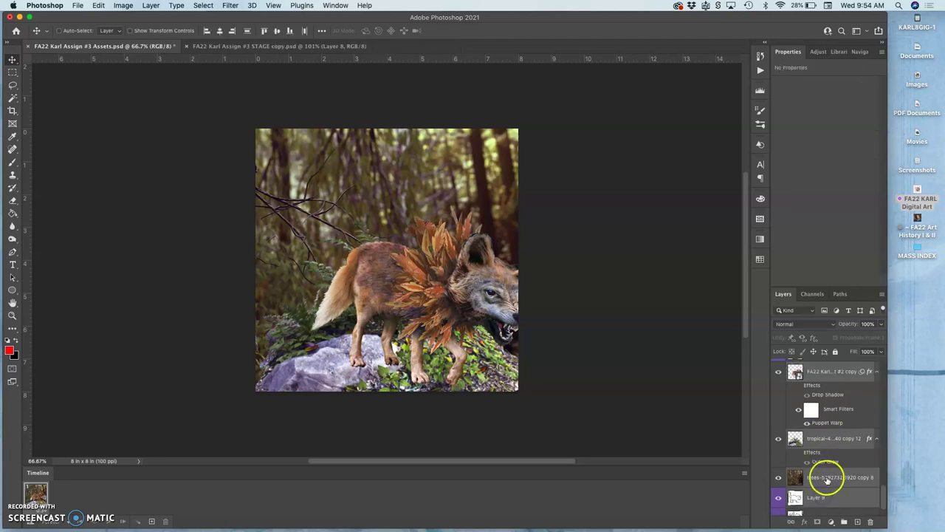
pyautogui.click(844, 521)
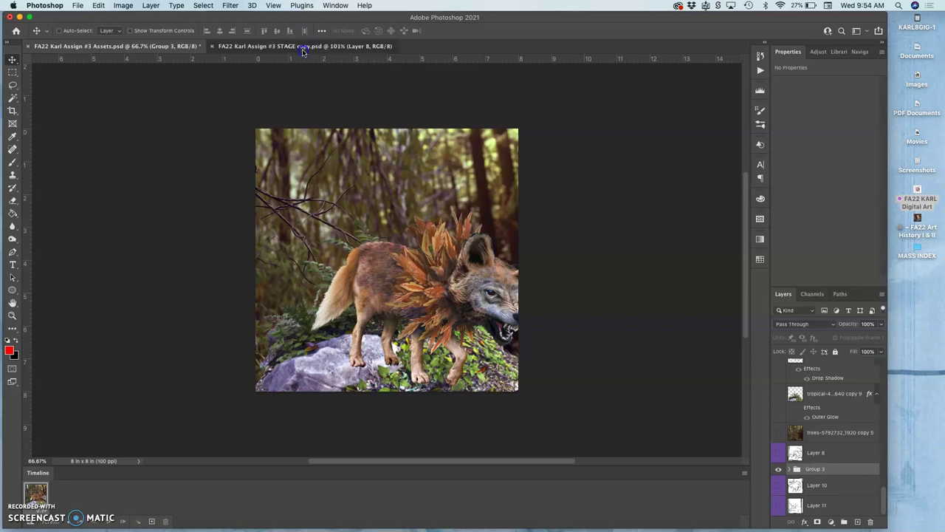
# Float the Assets window and drag Group 3 into the STAGE copy document, moving it up into place
pyautogui.moveTo(305, 50)
pyautogui.mouseDown()
pyautogui.moveTo(313, 87)
pyautogui.moveTo(310, 51)
pyautogui.mouseUp()
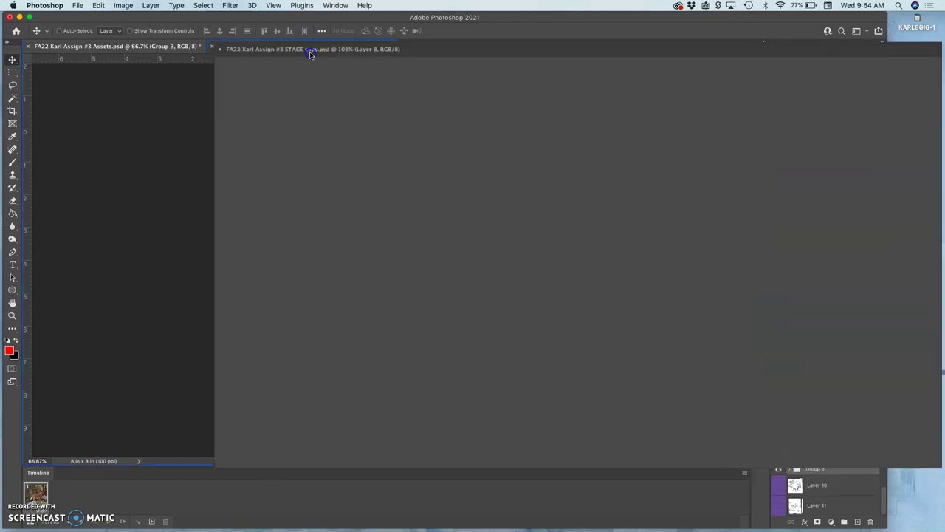
pyautogui.click(168, 46)
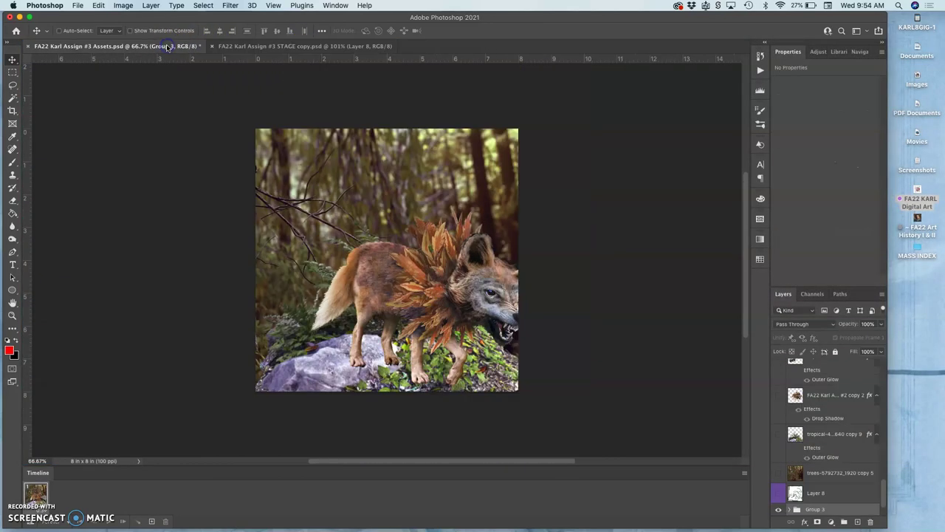
pyautogui.moveTo(169, 46); pyautogui.dragTo(178, 131)
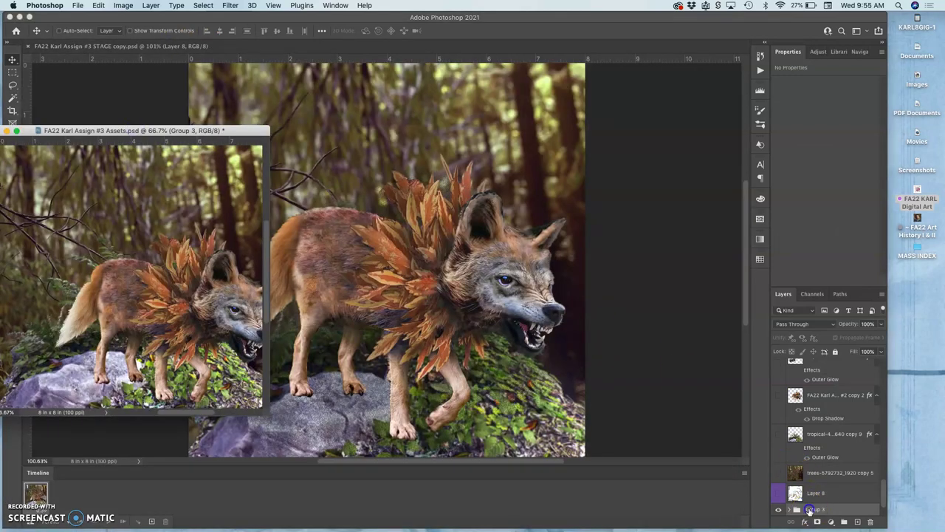
pyautogui.moveTo(810, 510); pyautogui.dragTo(391, 287)
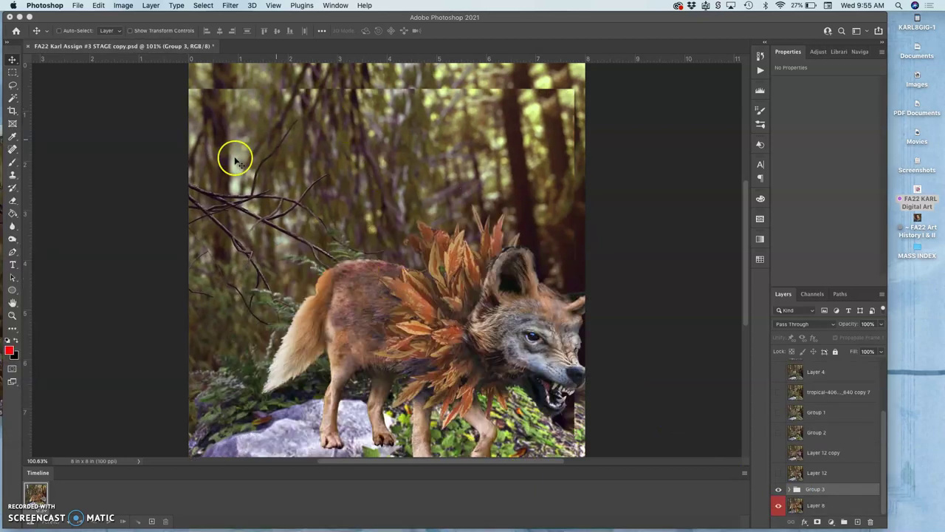
pyautogui.moveTo(330, 147); pyautogui.dragTo(341, 124)
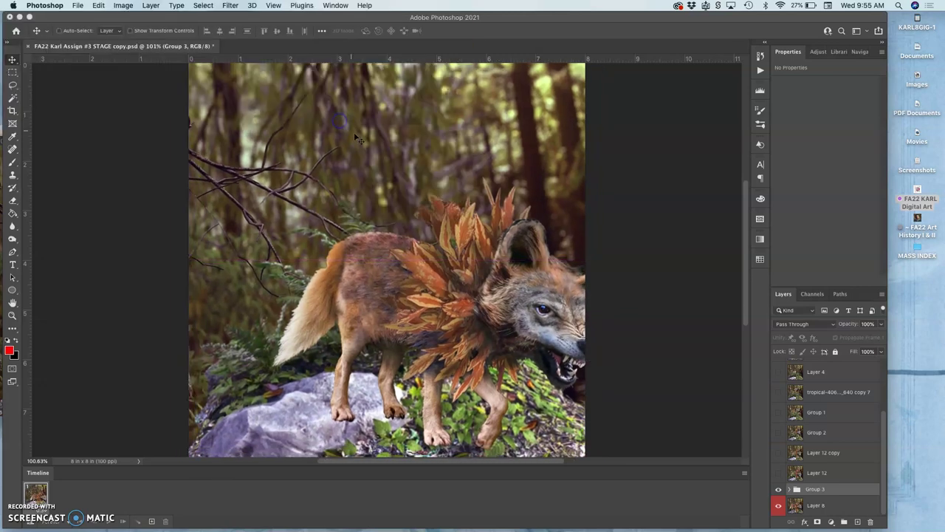
# Fit the canvas in view and place guides along its top and left edges
pyautogui.press('super+semicolon')
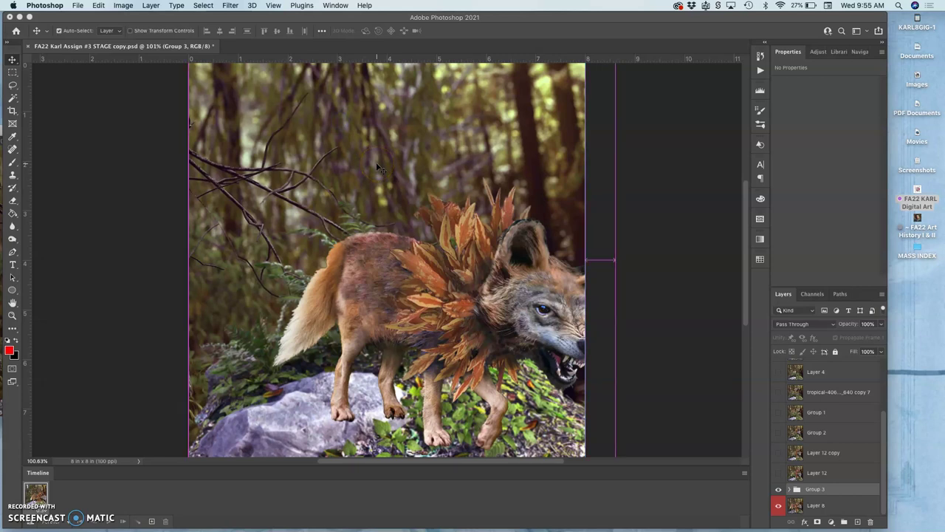
pyautogui.press('super+minus')
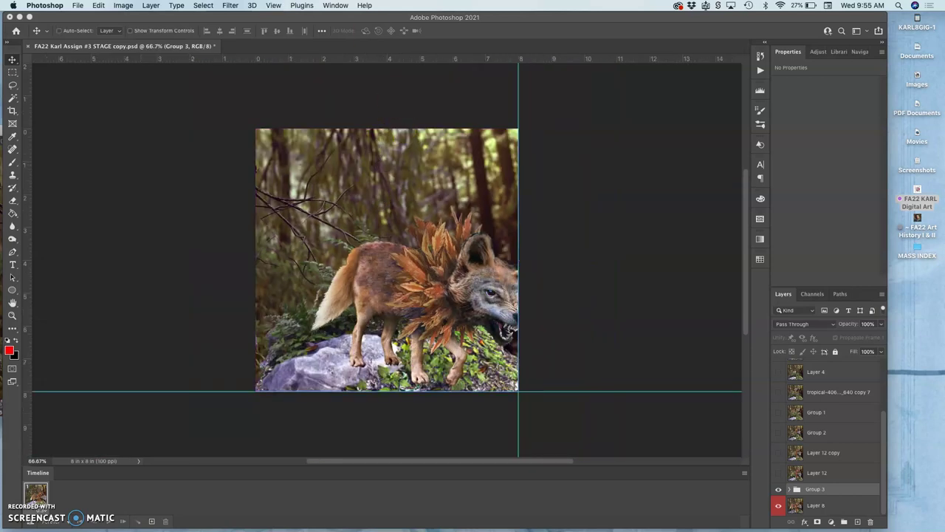
pyautogui.moveTo(348, 59); pyautogui.dragTo(348, 128)
pyautogui.moveTo(23, 177); pyautogui.dragTo(251, 196)
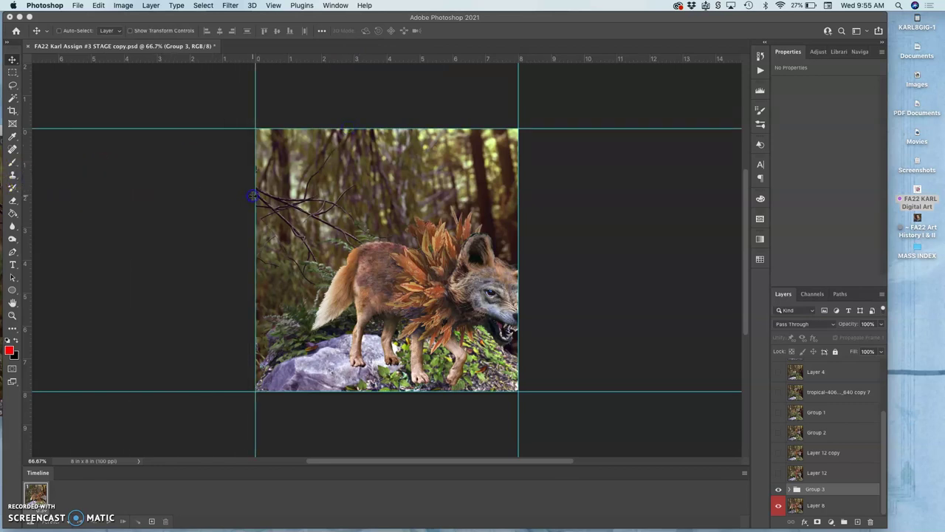
pyautogui.click(311, 172)
# Toggle Layer 12 and Layer 8 visibility for comparison and show Group 3 again
pyautogui.click(778, 474)
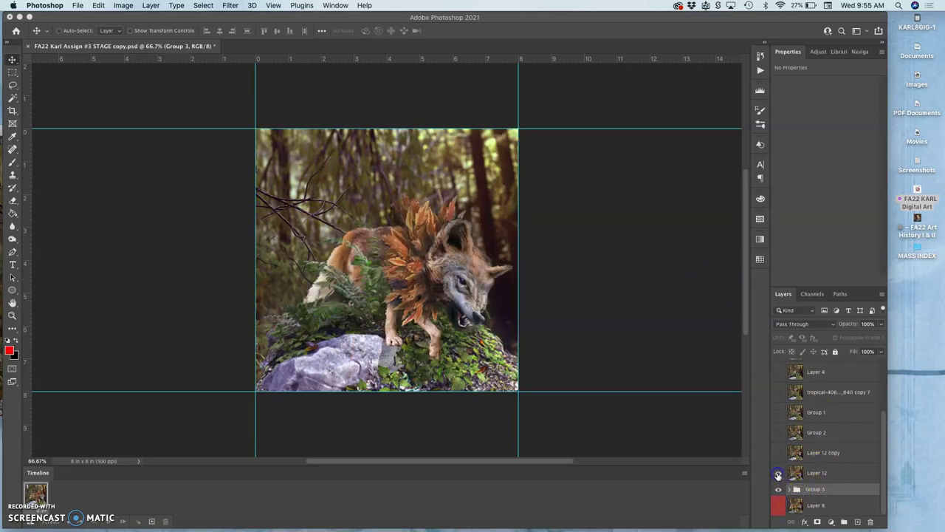
pyautogui.click(778, 474)
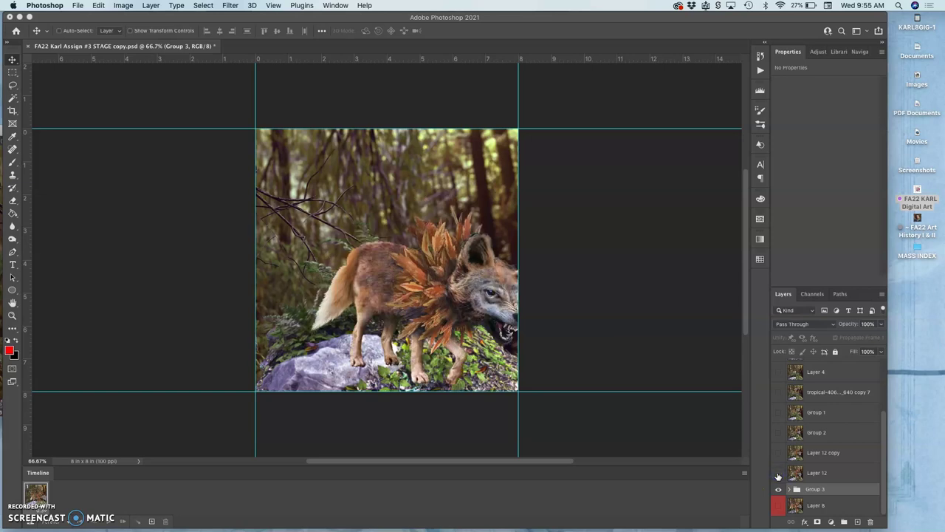
pyautogui.click(781, 505)
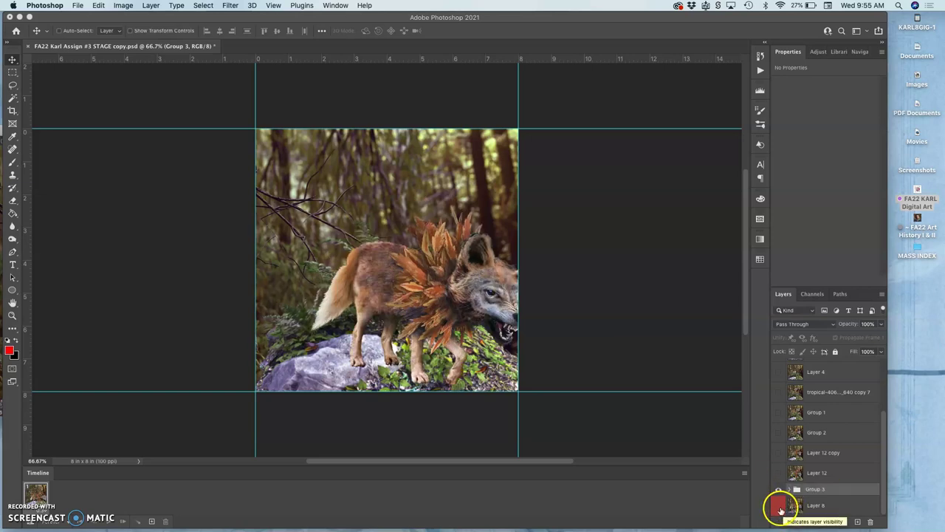
pyautogui.click(779, 490)
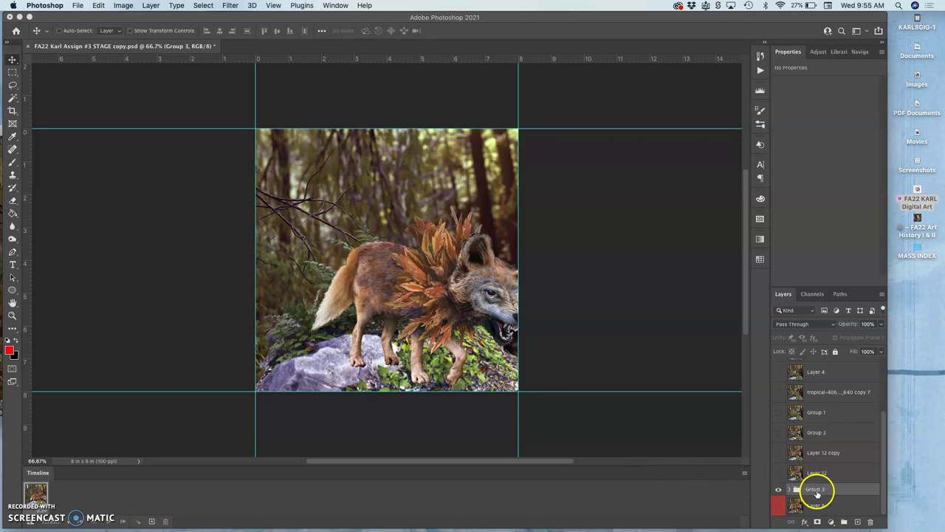
# Tag Group 3 with an orange label and make twelve animation frames from the layers
pyautogui.rightClick(817, 491)
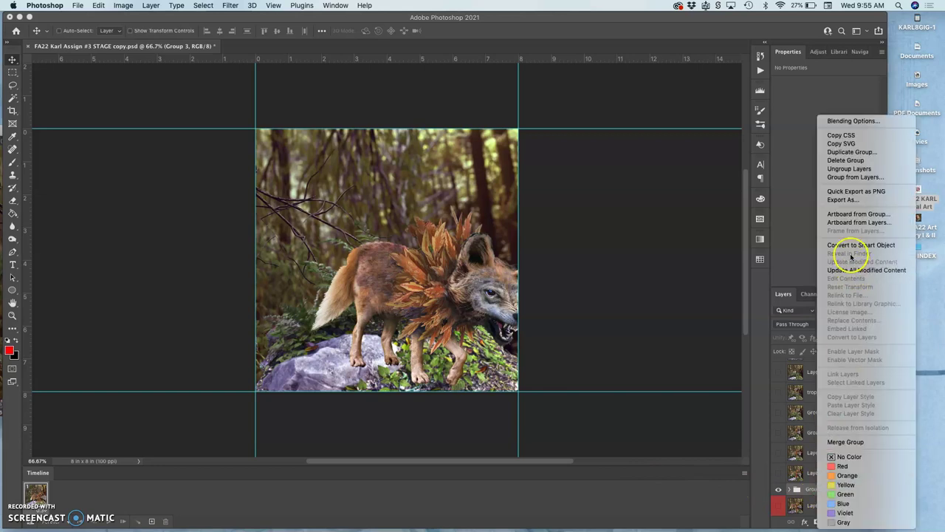
pyautogui.click(846, 442)
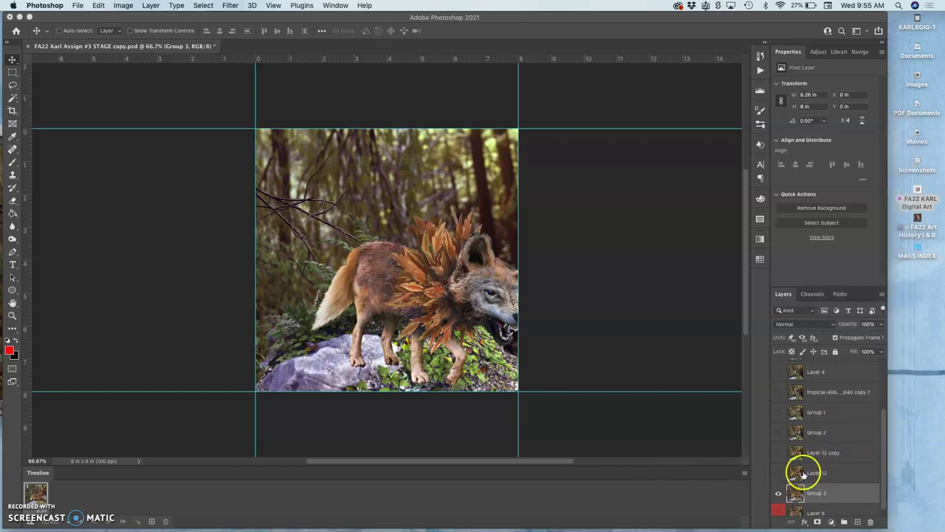
pyautogui.rightClick(779, 487)
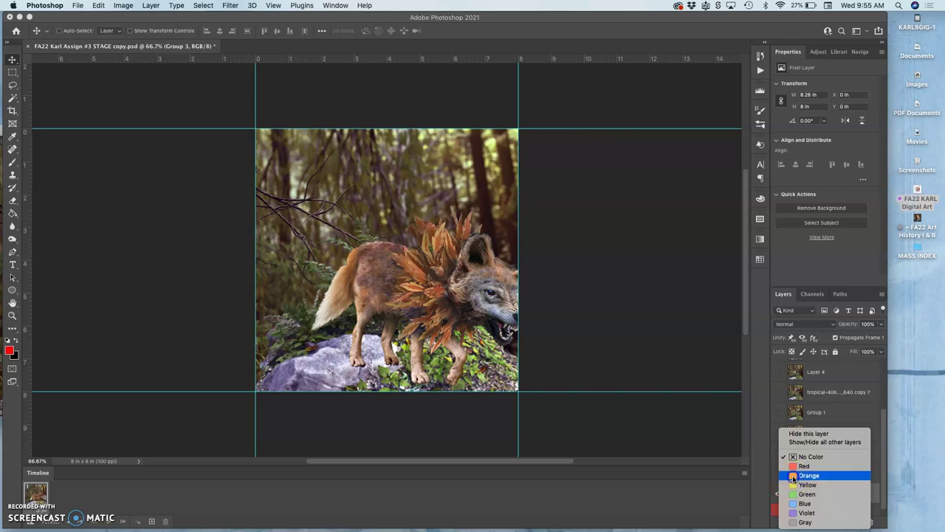
pyautogui.click(794, 478)
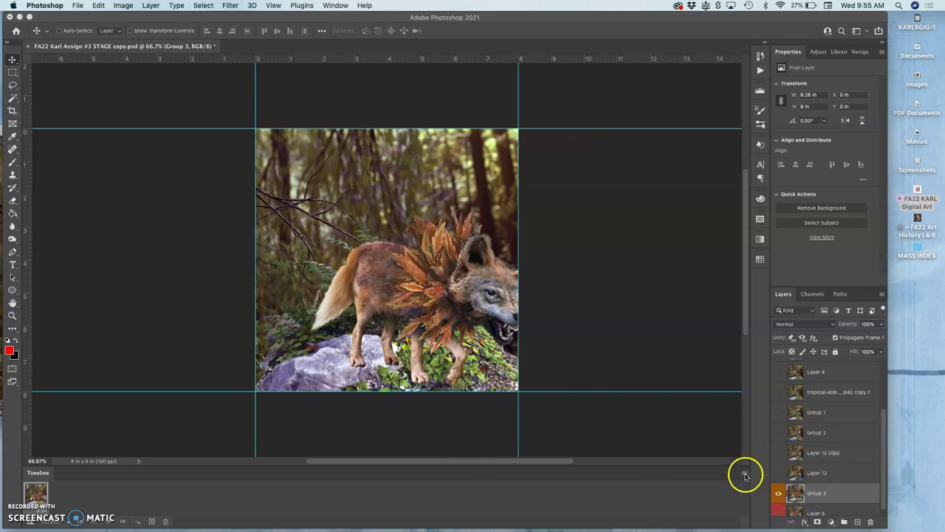
pyautogui.click(744, 473)
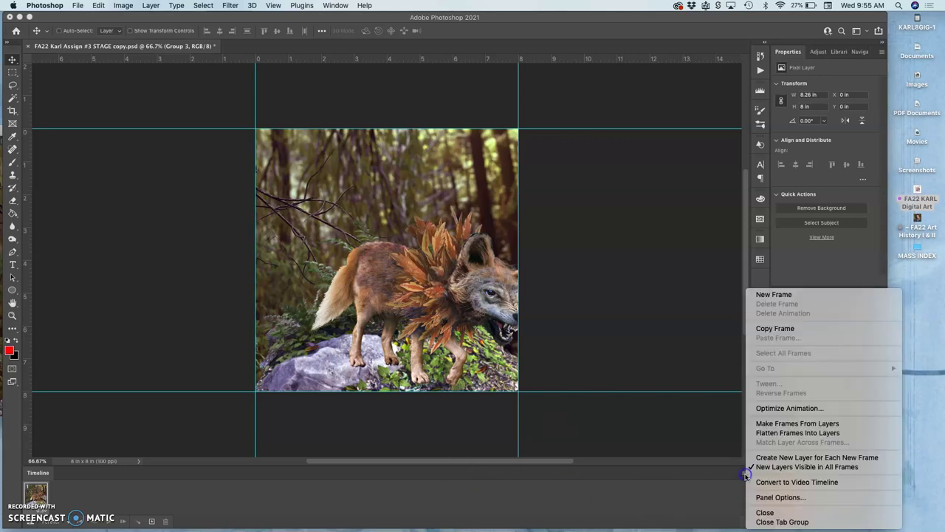
pyautogui.click(764, 425)
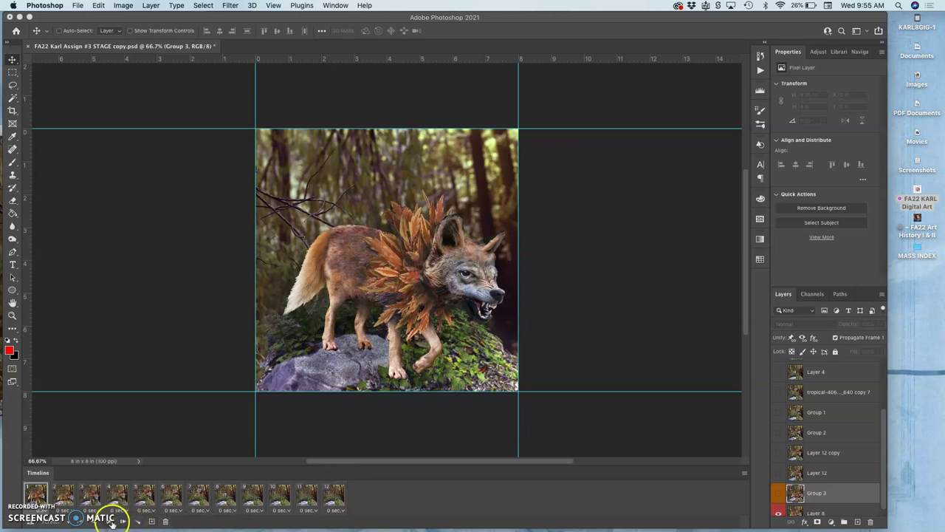
# Give all twelve animation frames a custom 0.3-second delay
pyautogui.keyDown('shift'); pyautogui.click(333, 500); pyautogui.keyUp('shift')
pyautogui.click(336, 509)
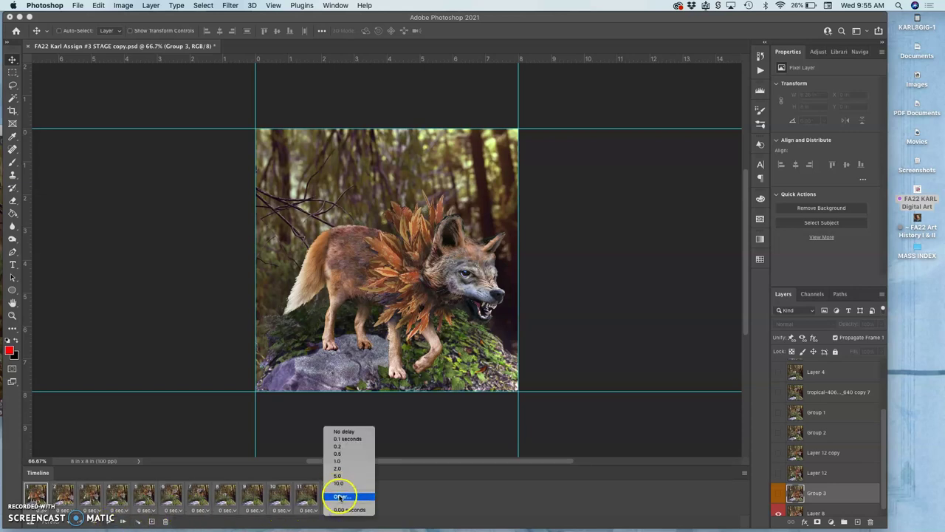
pyautogui.click(340, 499)
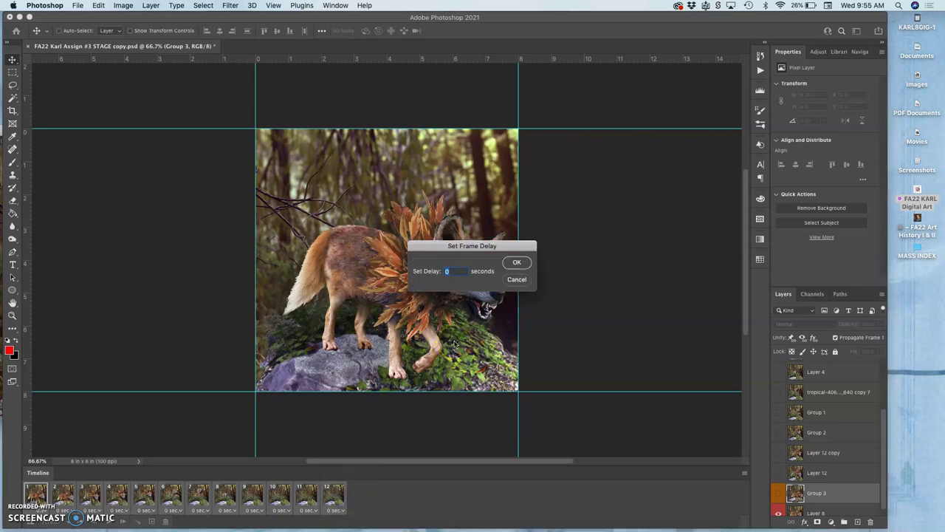
pyautogui.click(517, 262)
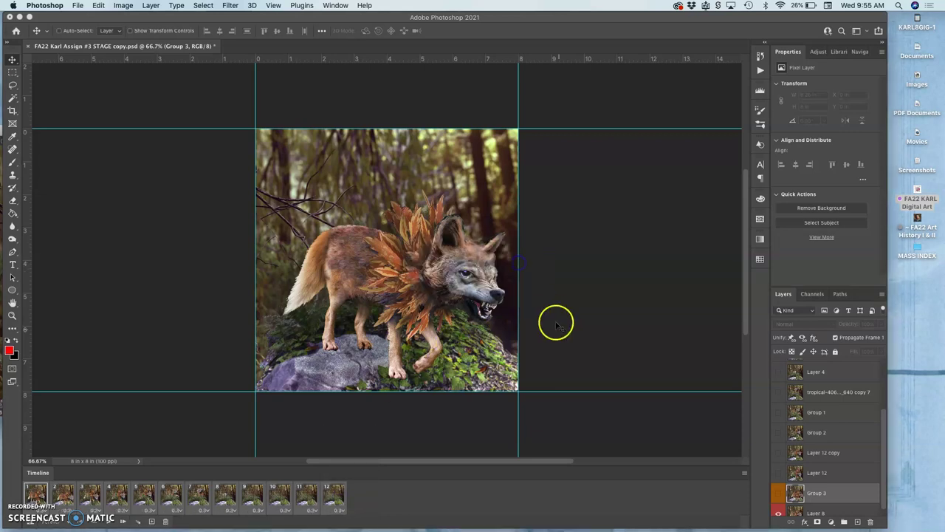
# Preview the animation, show Group 3, delete one frame to leave eleven, and replay
pyautogui.click(114, 520)
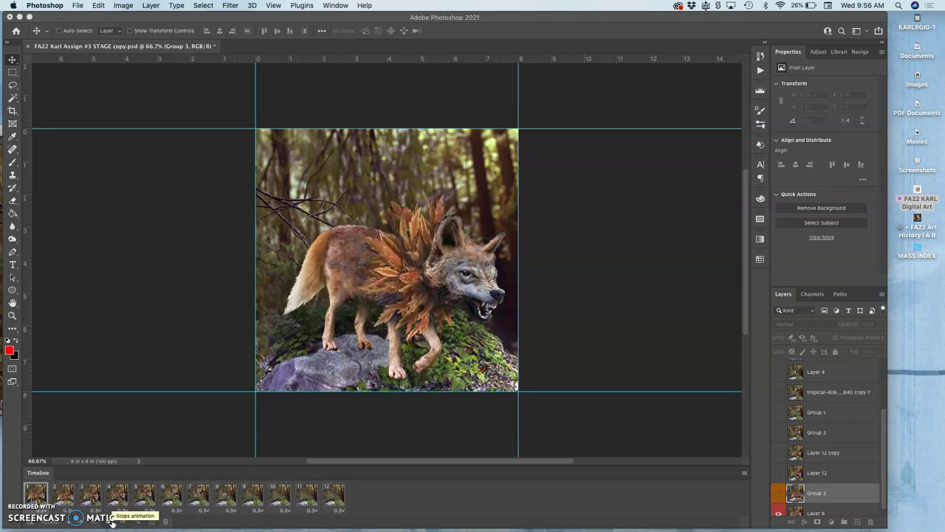
pyautogui.click(112, 522)
pyautogui.click(44, 492)
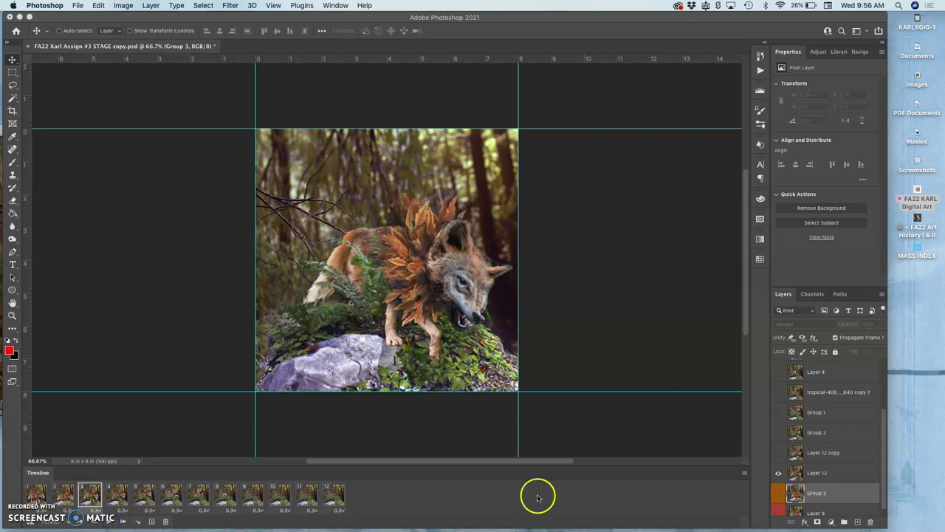
pyautogui.click(781, 495)
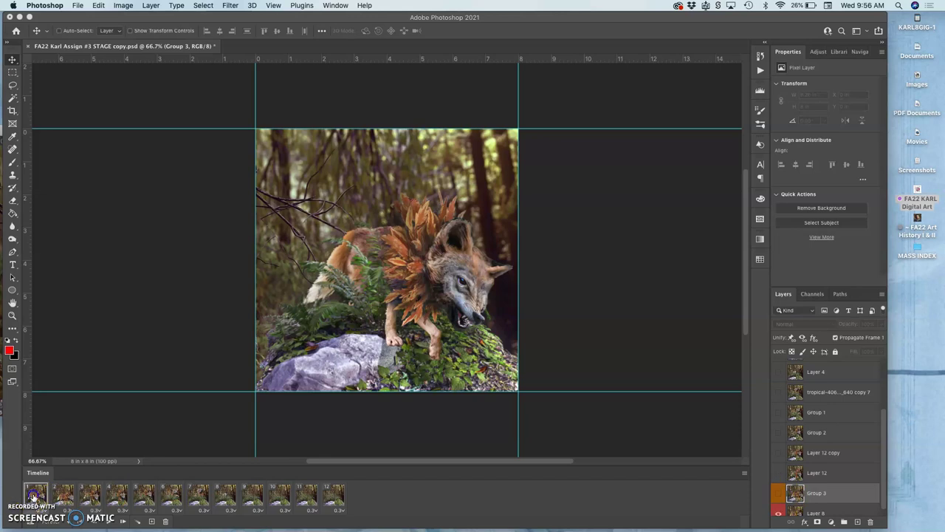
pyautogui.click(34, 494)
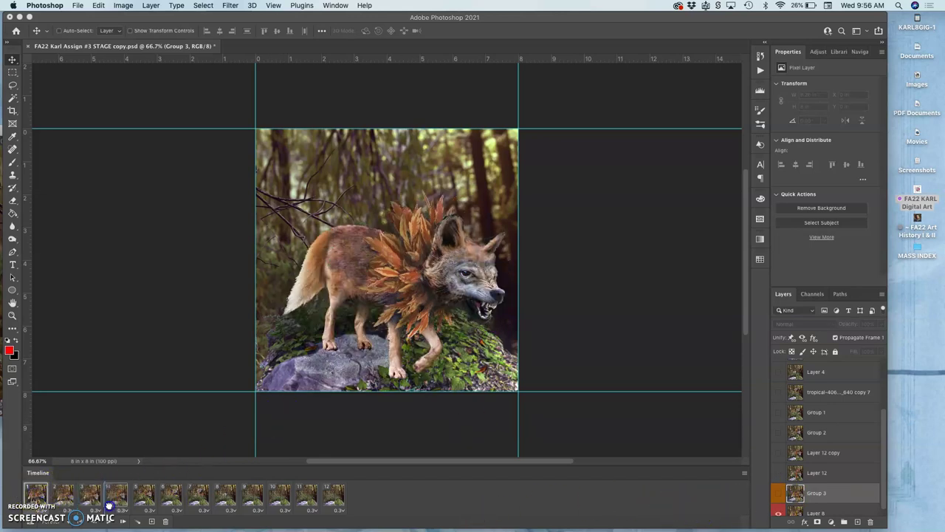
pyautogui.click(164, 522)
pyautogui.click(110, 520)
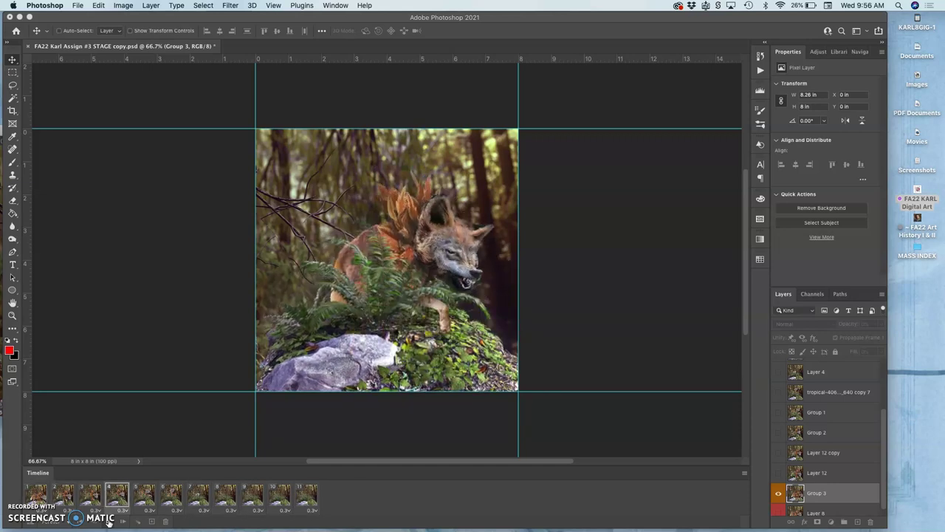
# Select all eleven frames, apply Reverse Frames, and play the reversed animation through once
pyautogui.click(37, 495)
pyautogui.keyDown('shift'); pyautogui.click(310, 496); pyautogui.keyUp('shift')
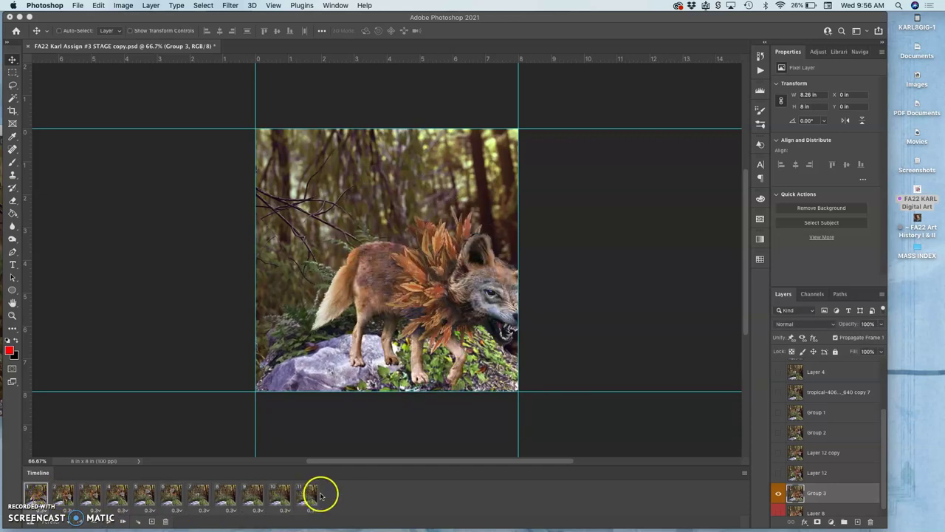
pyautogui.click(744, 472)
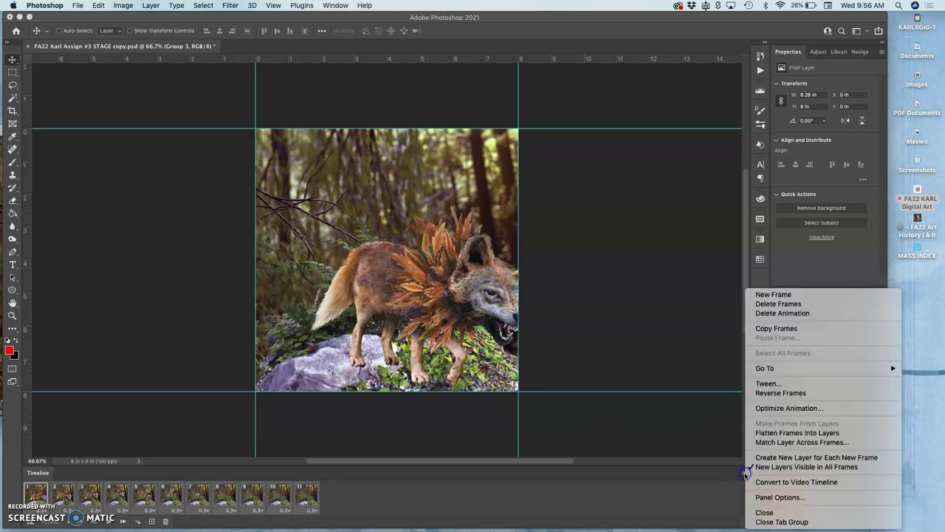
pyautogui.click(773, 393)
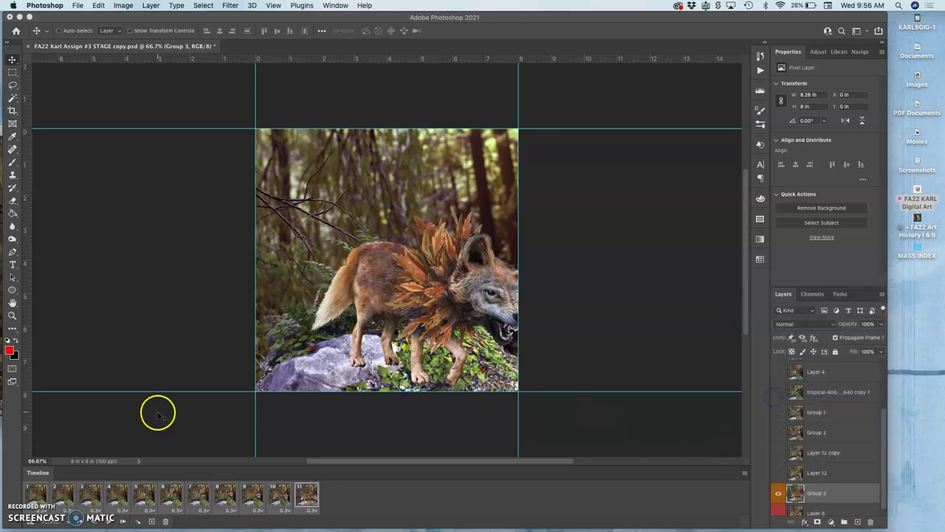
pyautogui.click(111, 521)
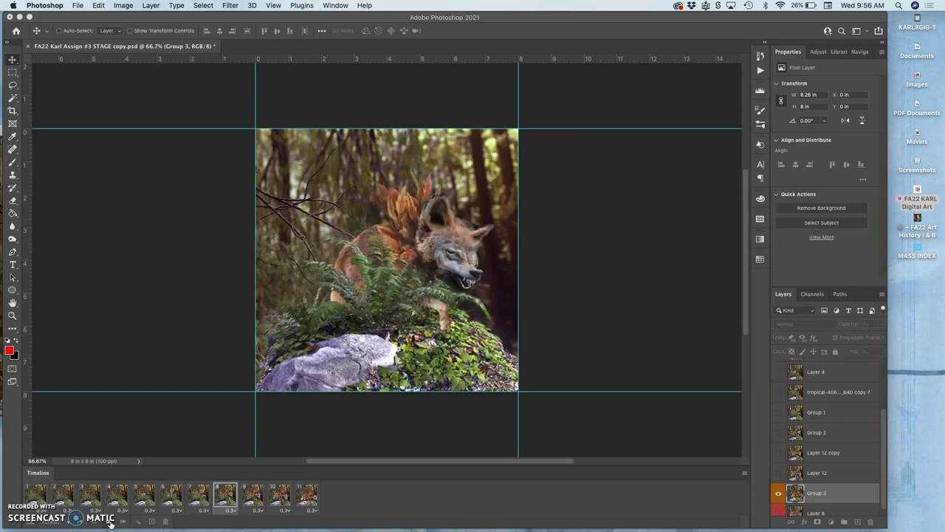
pyautogui.click(109, 521)
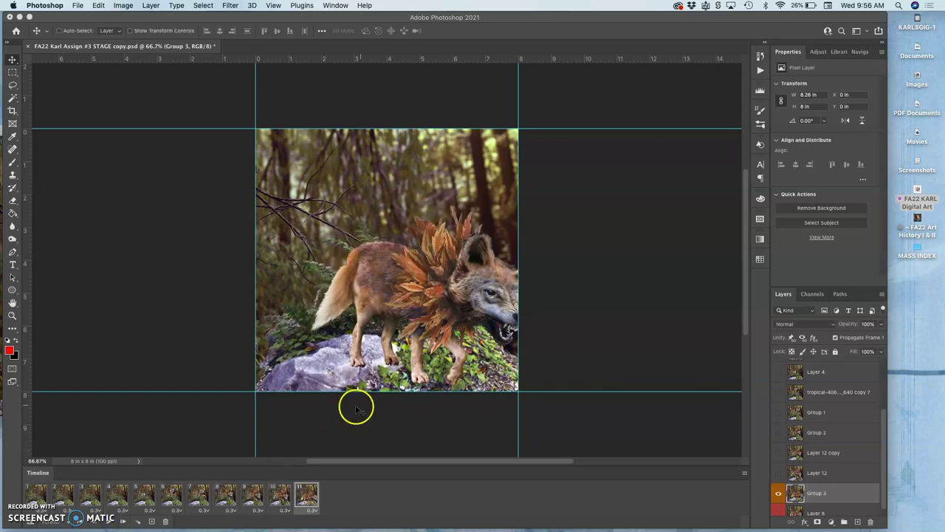
# Step back in History past the frame reversal, frame deletion, frame delay and group merge
pyautogui.click(761, 57)
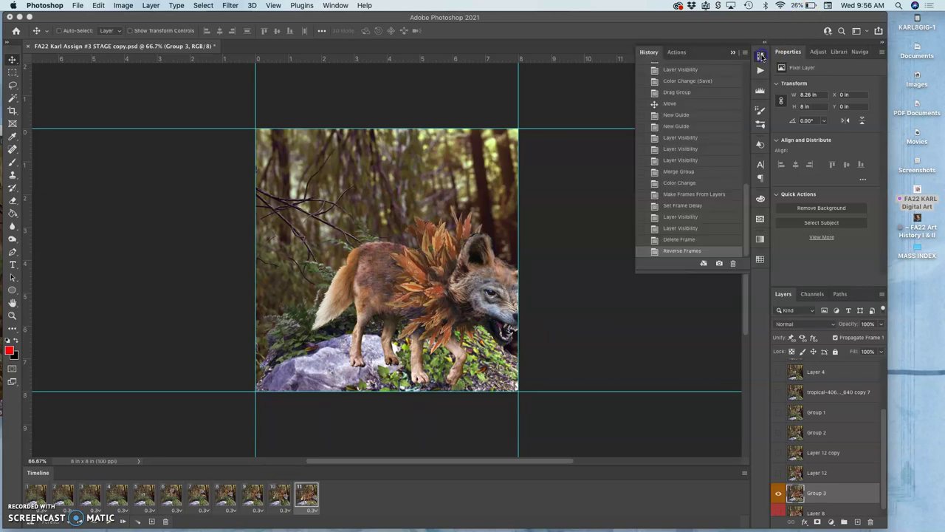
pyautogui.click(673, 240)
pyautogui.click(673, 229)
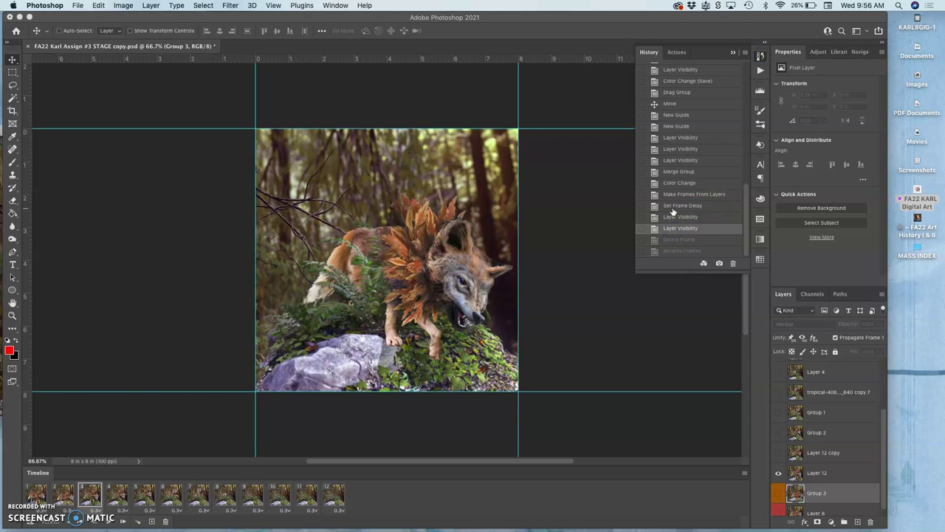
pyautogui.click(672, 206)
pyautogui.click(673, 195)
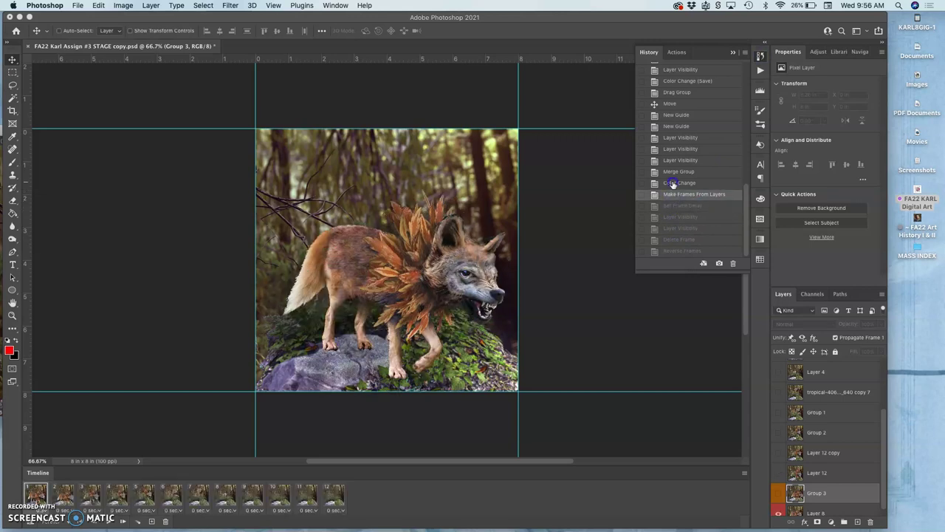
pyautogui.click(673, 184)
pyautogui.click(673, 172)
pyautogui.click(674, 161)
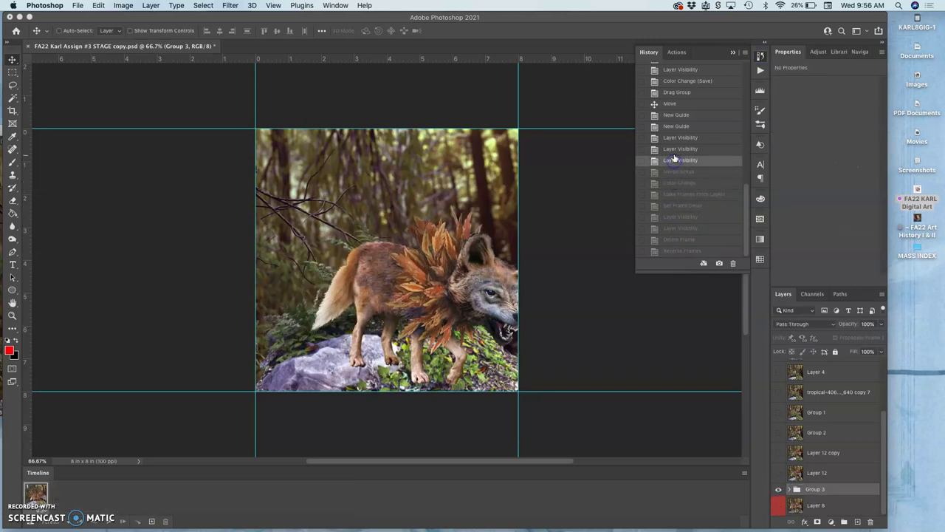
pyautogui.click(673, 152)
pyautogui.click(674, 139)
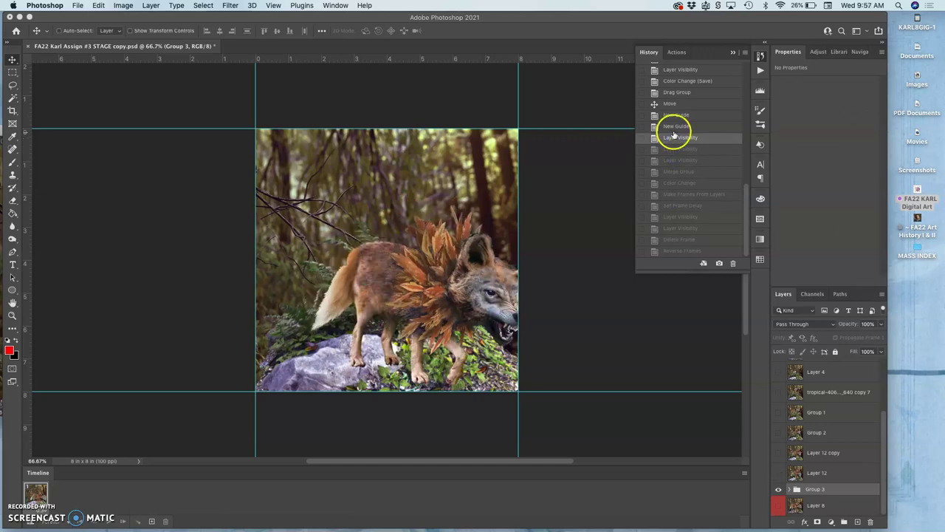
# Revert the stage document to its original Open history state
pyautogui.scroll(5, 671, 120)
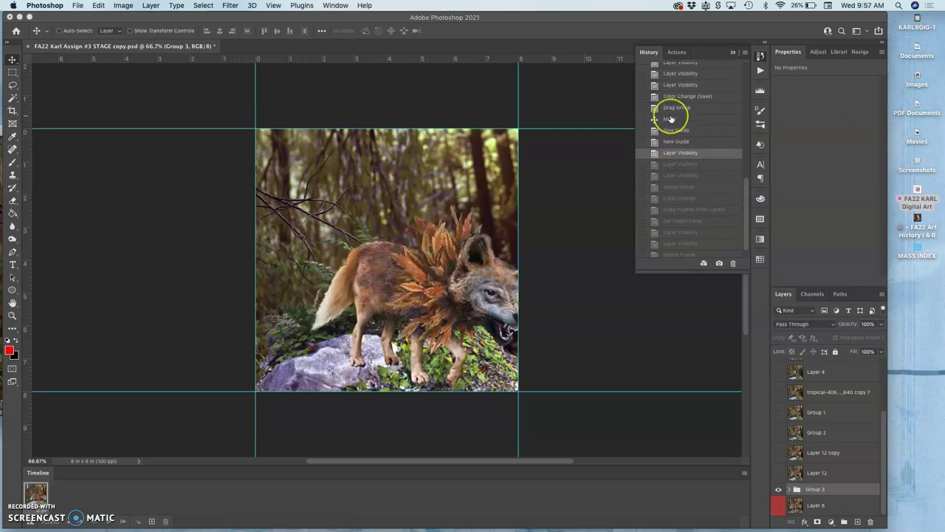
pyautogui.scroll(2, 672, 111)
pyautogui.click(673, 100)
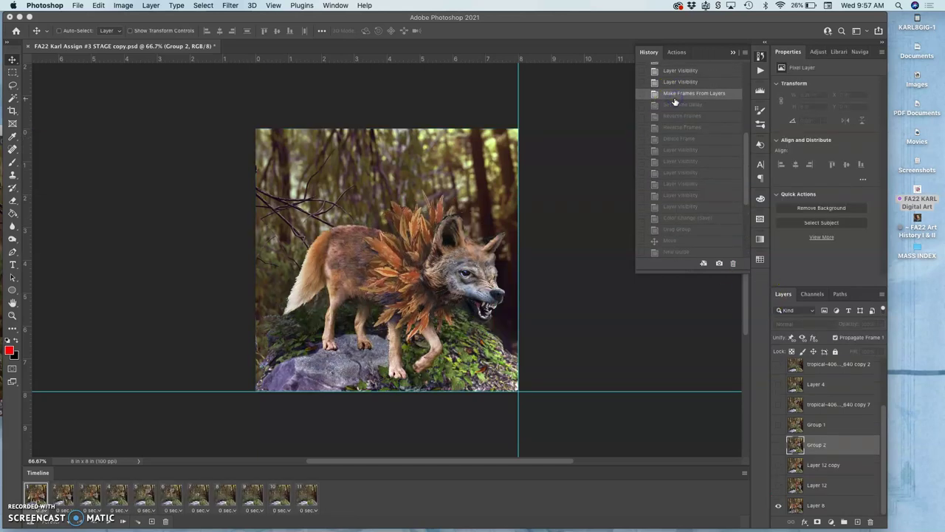
pyautogui.scroll(5, 674, 100)
pyautogui.click(674, 89)
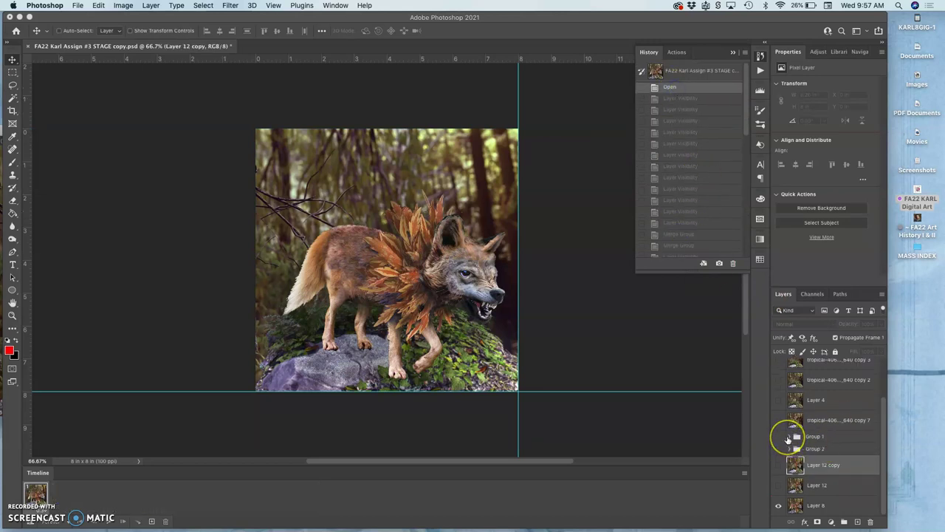
# Show Group 1's wolf pose and move the Assets document window over the canvas
pyautogui.click(779, 436)
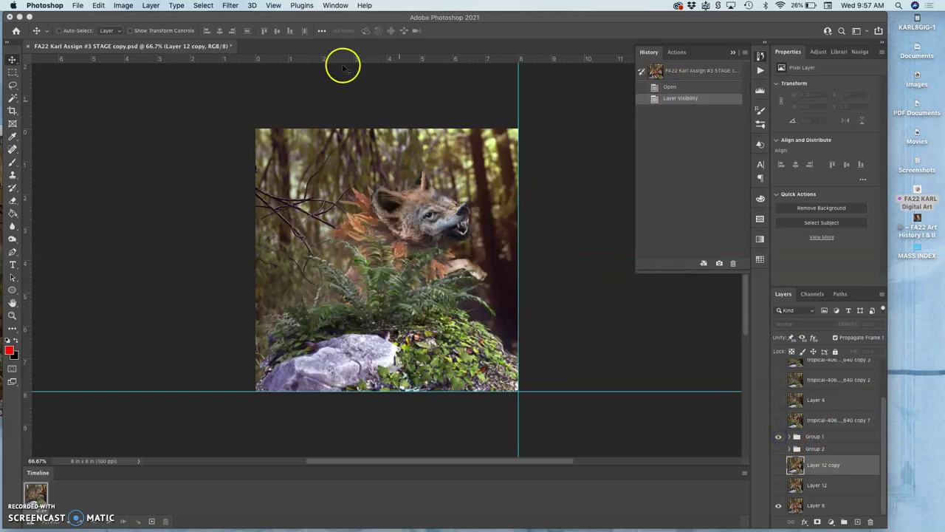
pyautogui.moveTo(211, 14); pyautogui.dragTo(332, 21)
pyautogui.moveTo(84, 126); pyautogui.dragTo(201, 60)
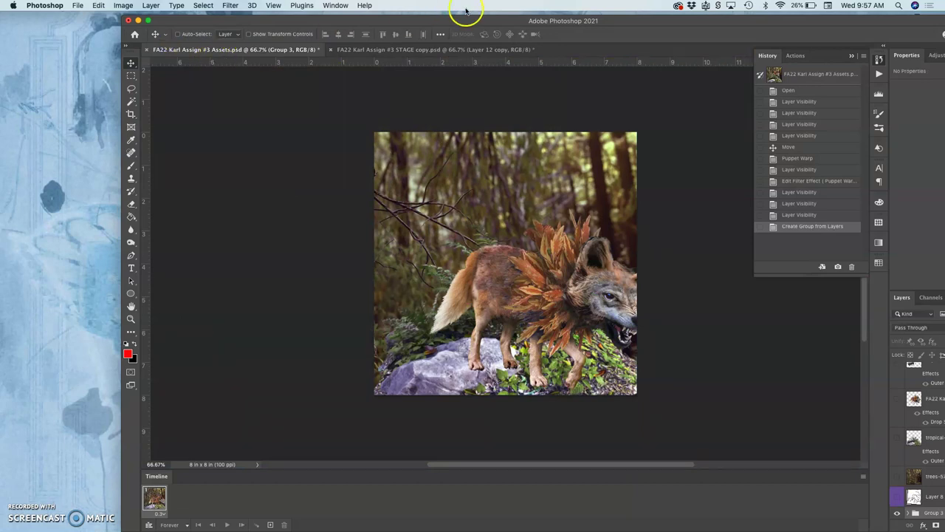
# On the maximized STAGE document, hide Group 1, show Group 2's crouching wolf, and expand Group 2
pyautogui.doubleClick(528, 22)
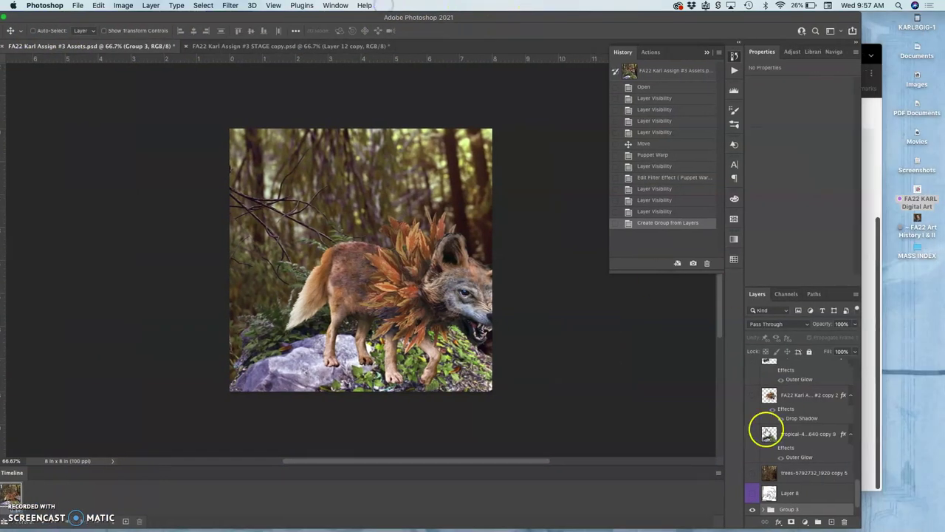
pyautogui.click(288, 45)
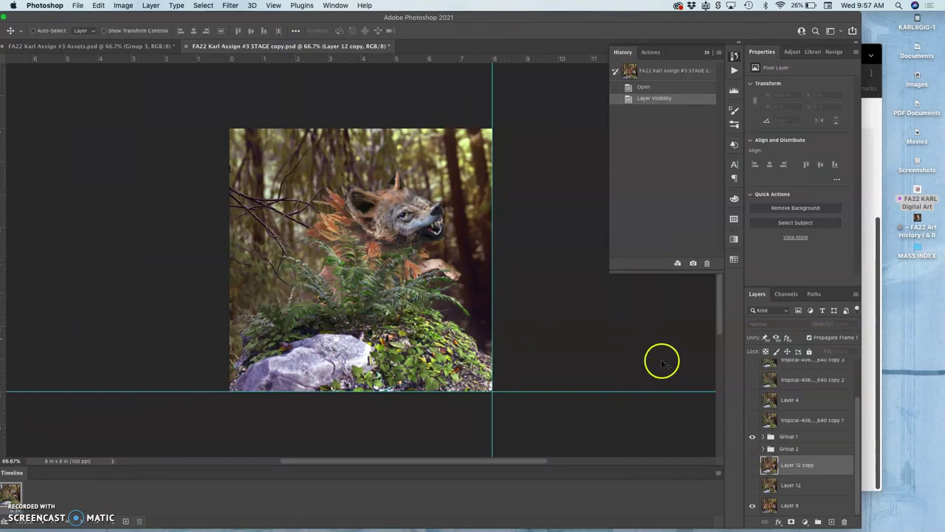
pyautogui.click(790, 438)
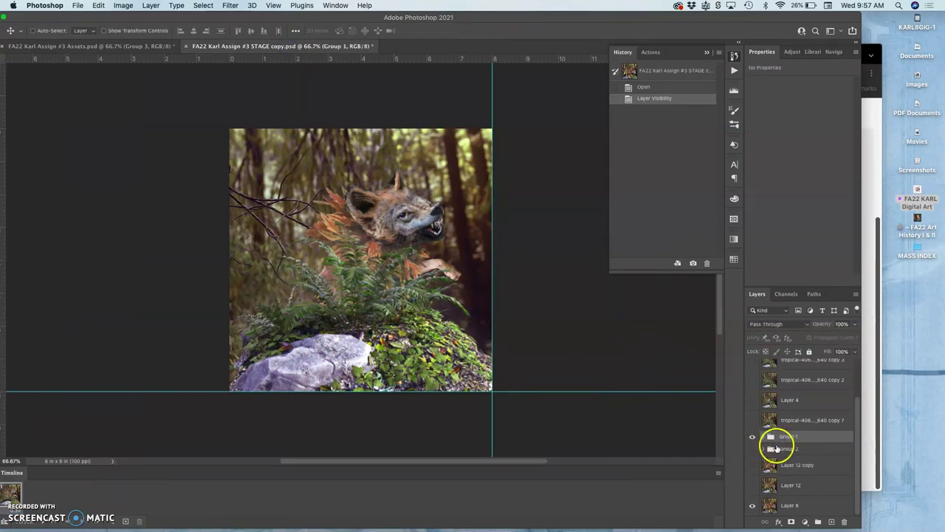
pyautogui.click(753, 420)
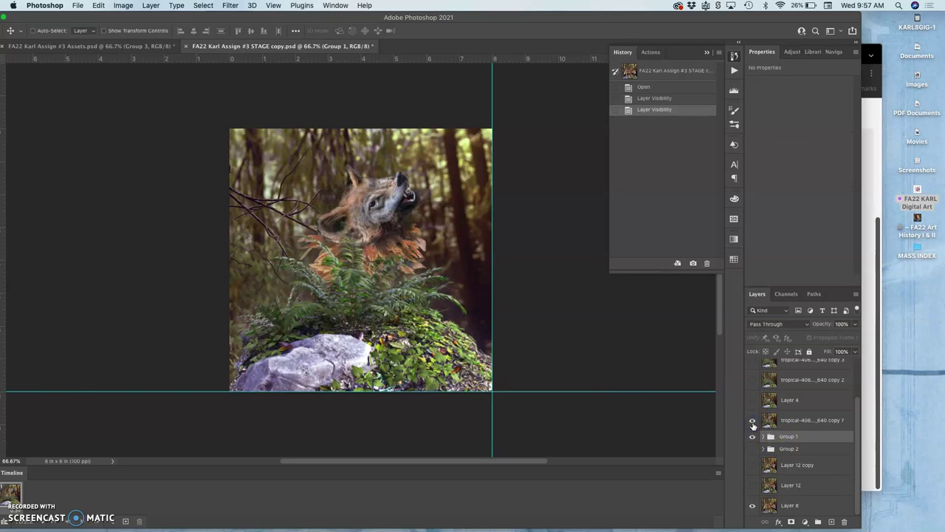
pyautogui.click(753, 422)
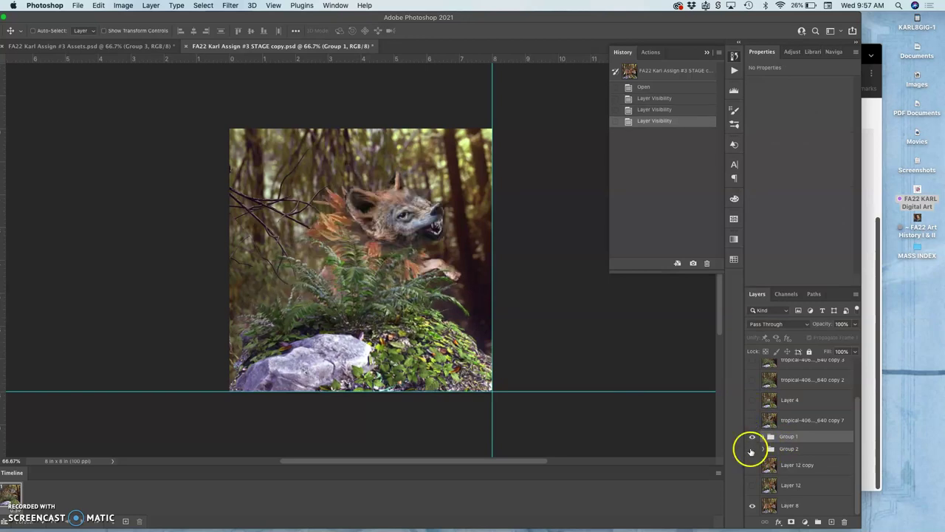
pyautogui.click(752, 449)
pyautogui.click(752, 440)
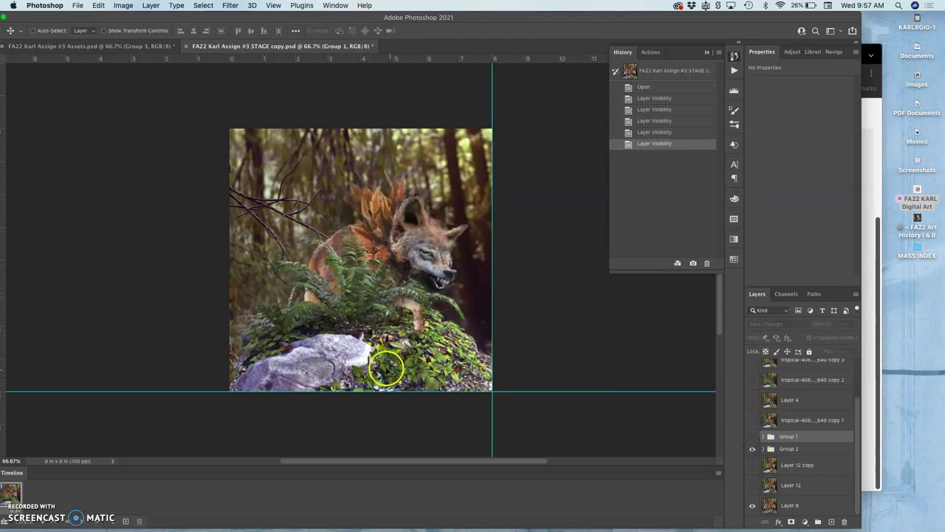
pyautogui.click(763, 449)
pyautogui.scroll(-3, 802, 465)
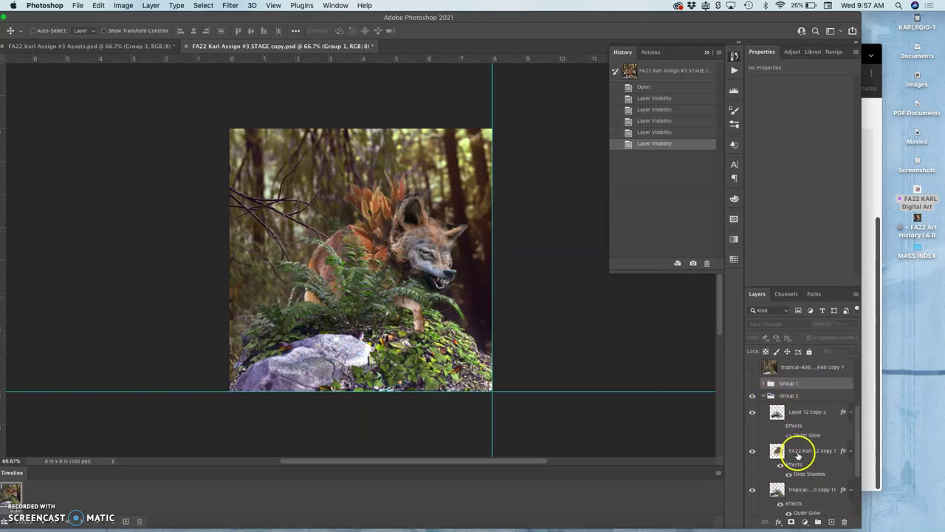
# Rasterize the wolf layer's drop shadow style into its pixels
pyautogui.rightClick(798, 453)
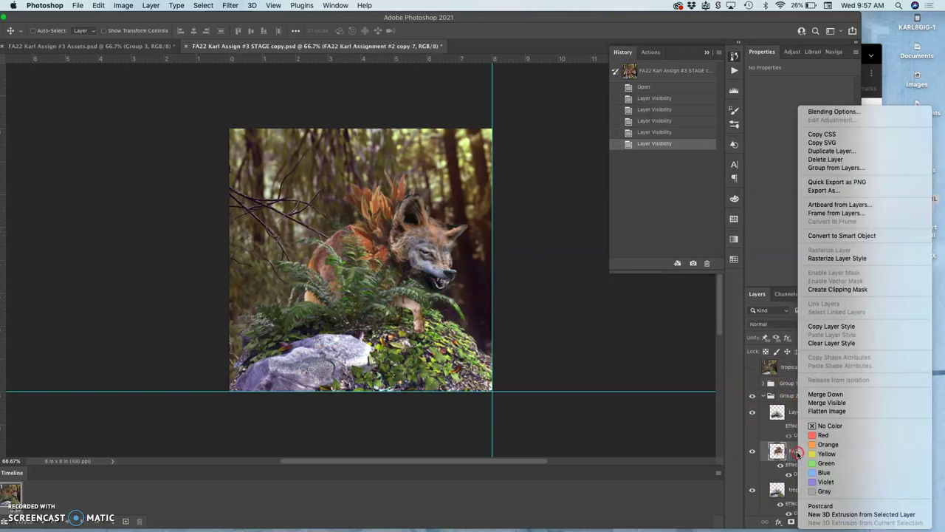
pyautogui.click(835, 259)
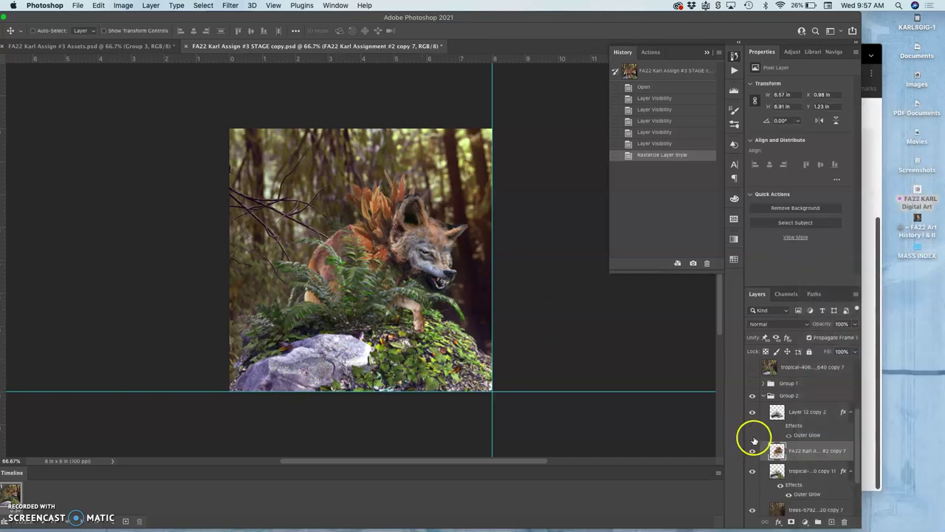
pyautogui.moveTo(190, 20); pyautogui.dragTo(229, 23)
# Erase a small spot near the rock's edge with the Eraser at 100% opacity
pyautogui.click(25, 204)
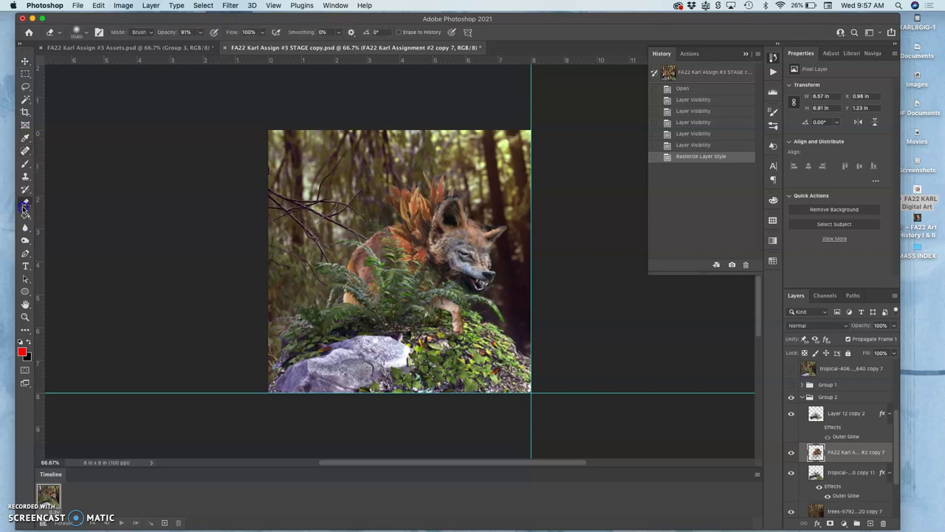
pyautogui.click(199, 33)
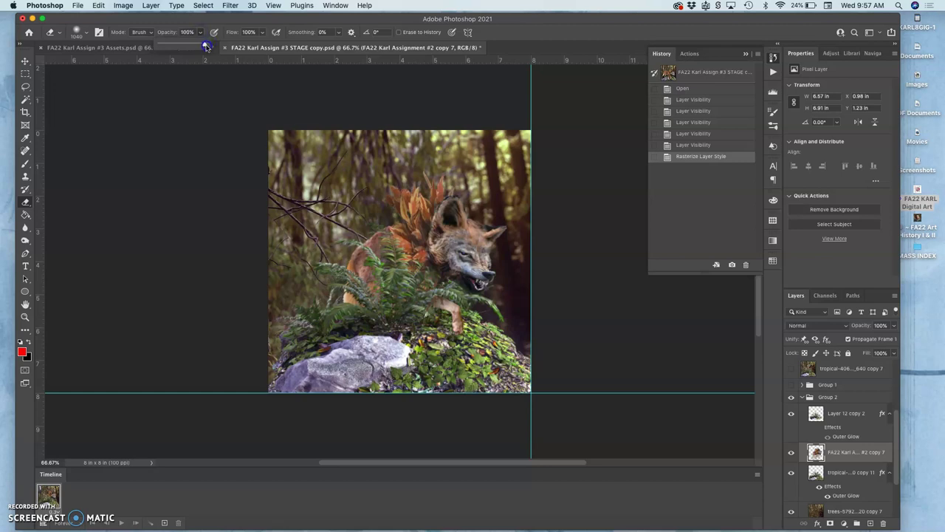
pyautogui.click(85, 33)
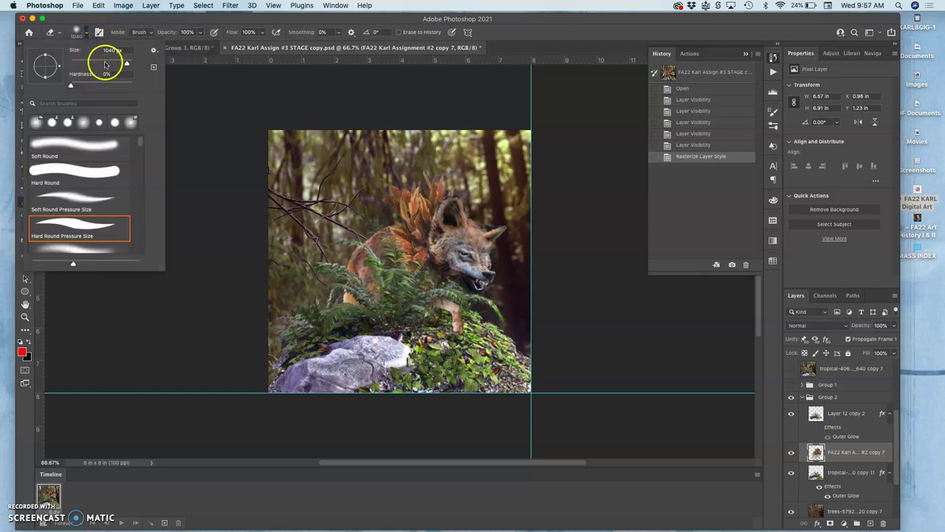
pyautogui.click(316, 353)
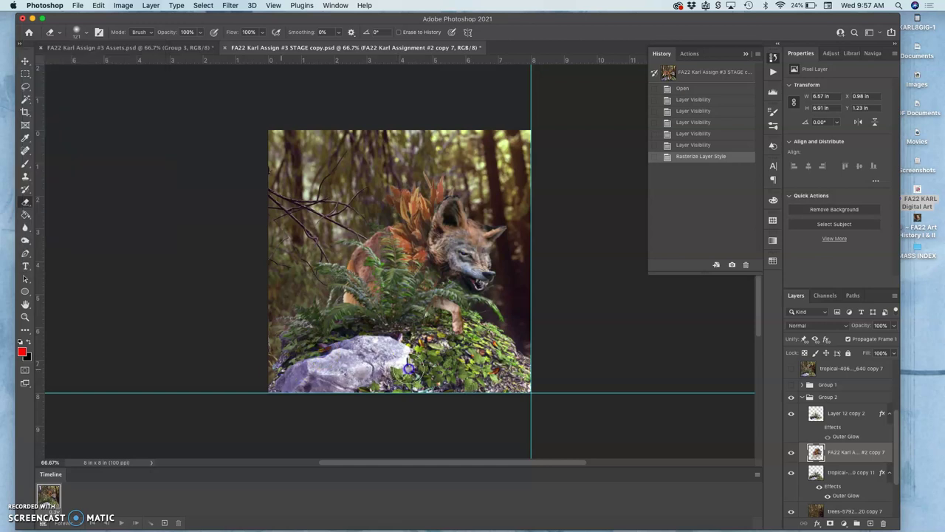
pyautogui.moveTo(402, 364); pyautogui.dragTo(452, 379)
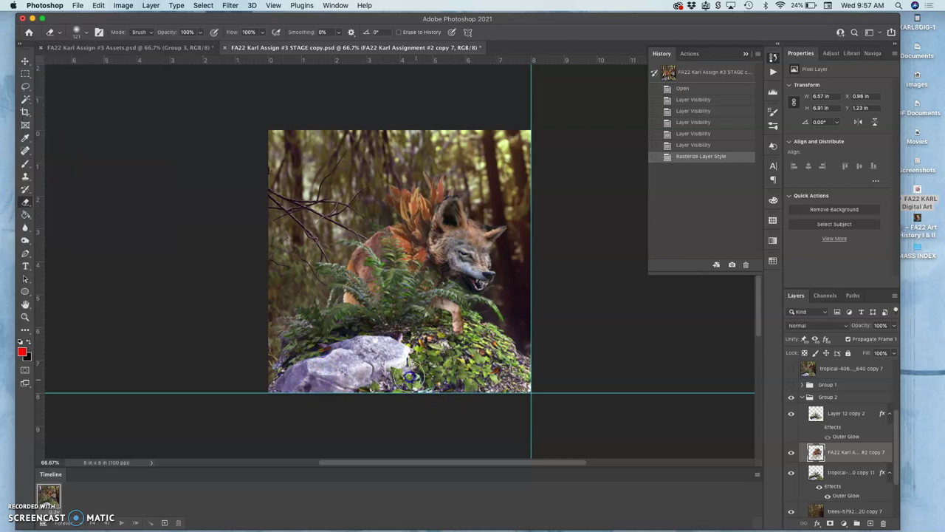
pyautogui.click(411, 377)
pyautogui.press('super+z')
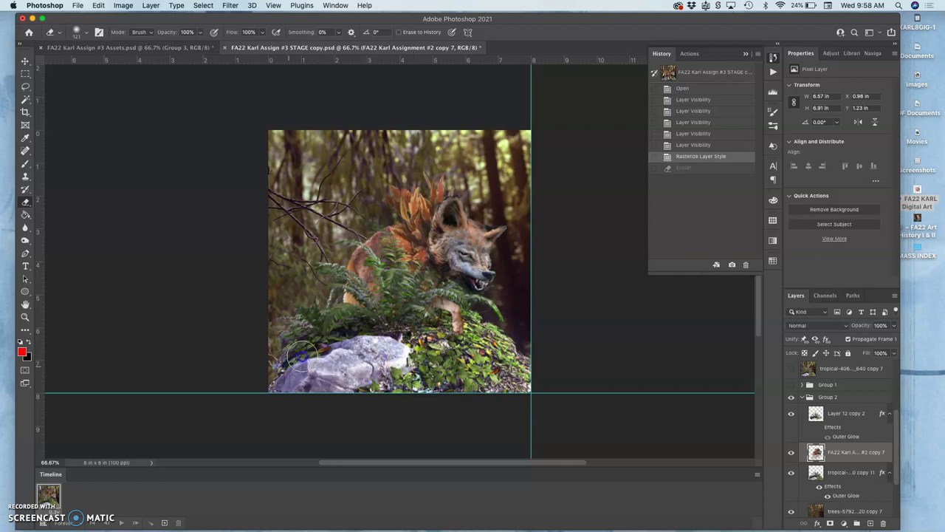
pyautogui.click(407, 377)
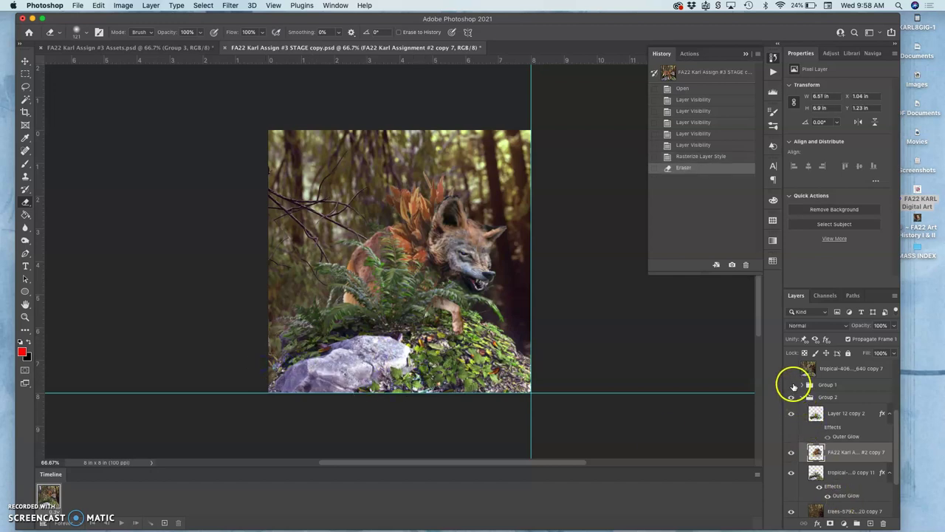
# Preview poses by toggling Group 1, Group 2, Layer 12 copy and Layer 12 visibility
pyautogui.click(792, 385)
pyautogui.click(792, 385)
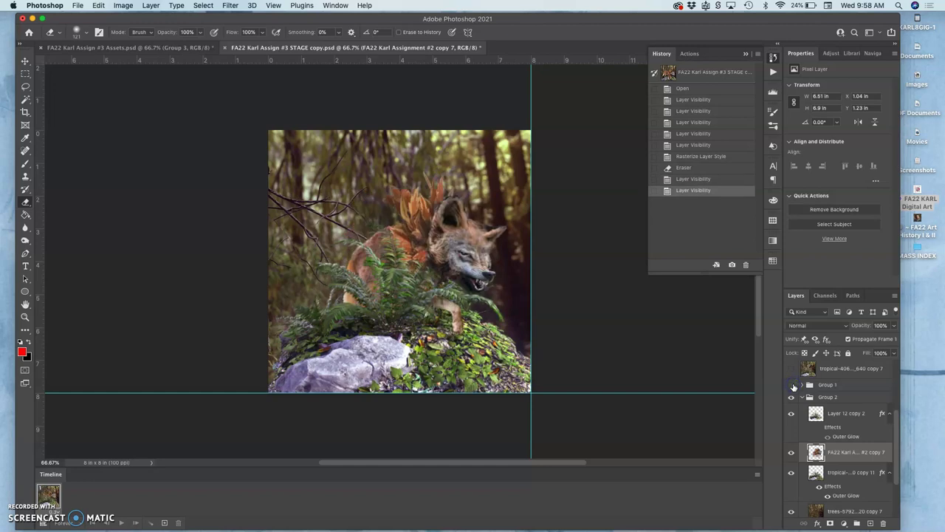
pyautogui.scroll(-2, 805, 461)
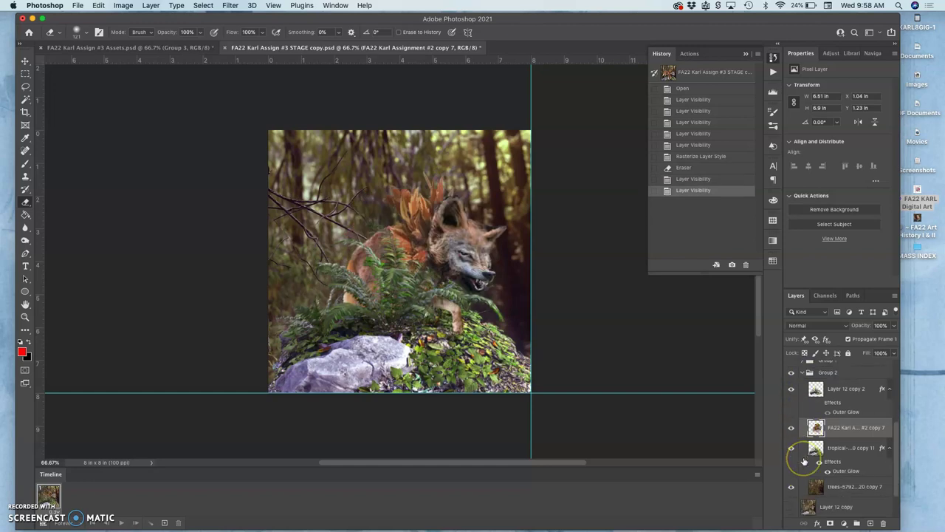
pyautogui.click(792, 375)
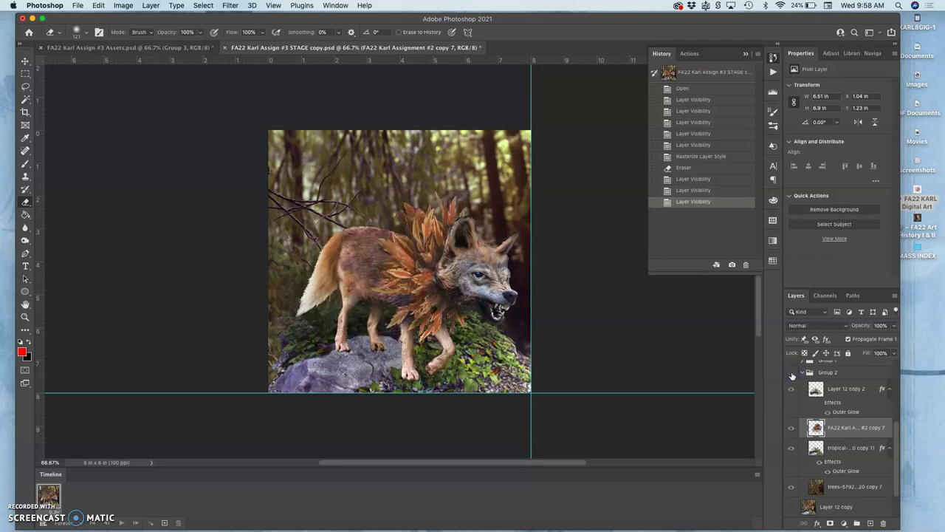
pyautogui.moveTo(793, 402); pyautogui.dragTo(792, 508)
pyautogui.click(792, 509)
pyautogui.click(792, 508)
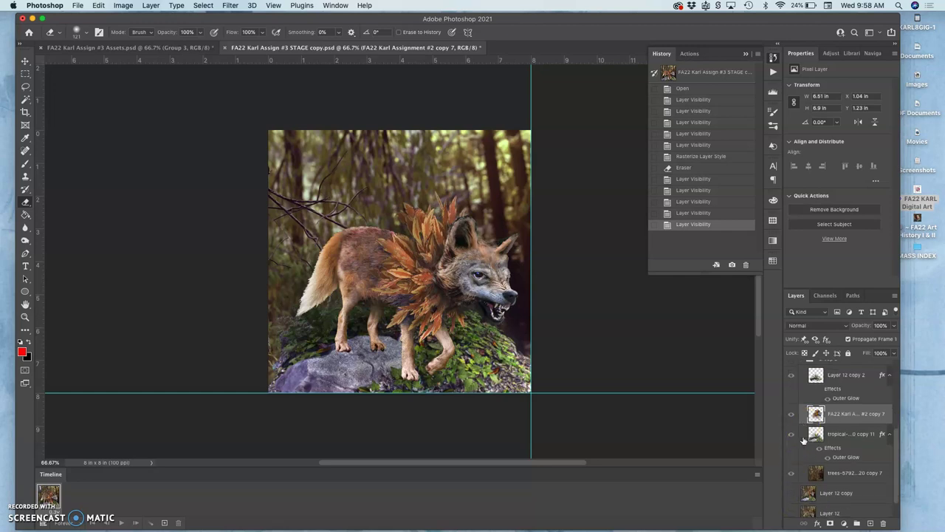
pyautogui.scroll(-2, 803, 440)
pyautogui.click(792, 467)
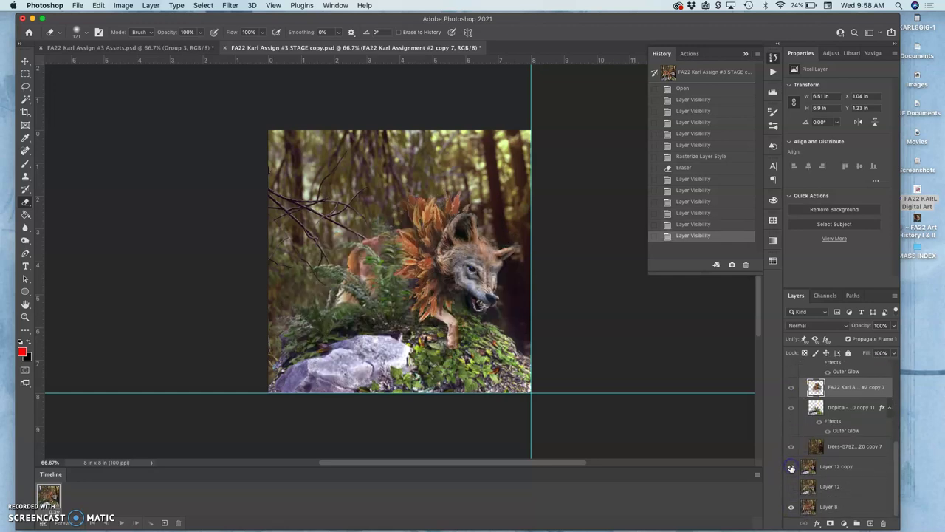
pyautogui.click(791, 488)
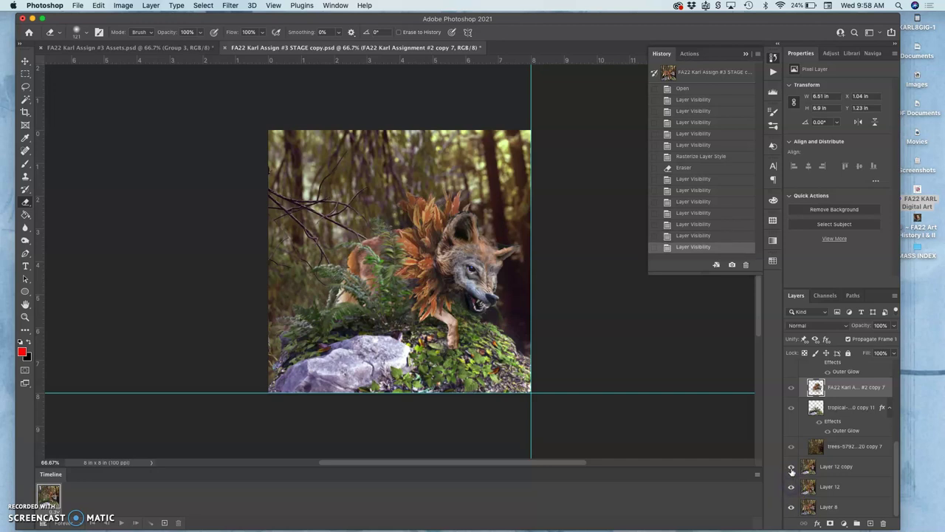
pyautogui.click(791, 467)
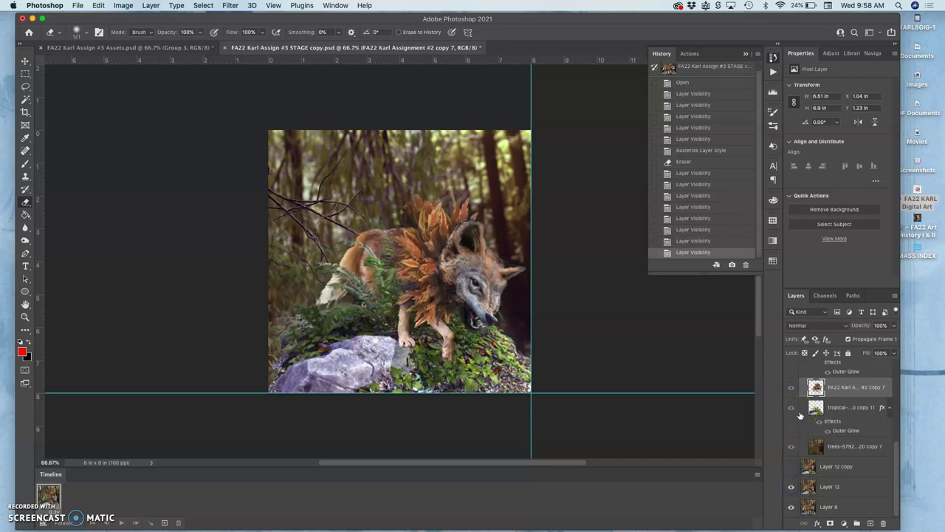
pyautogui.scroll(4, 799, 415)
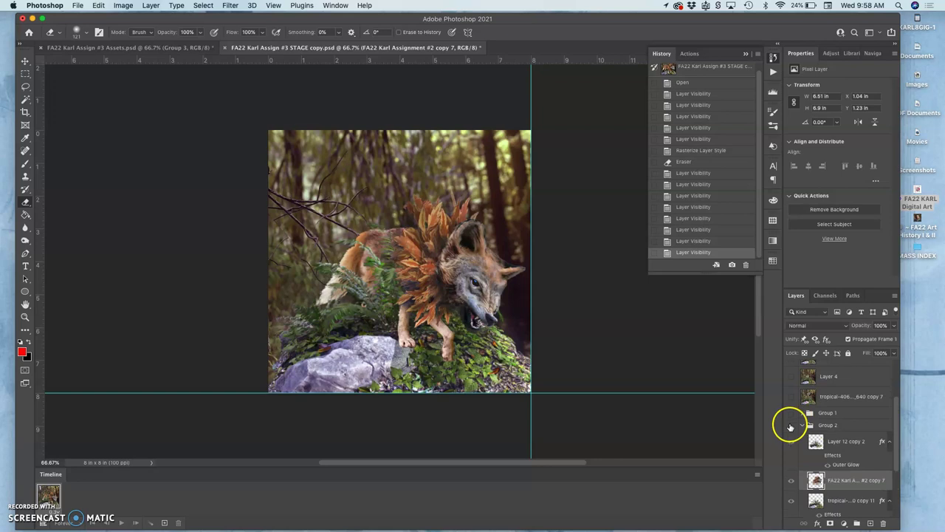
# Compare the howling and Layer 12 copy poses, ending with only the standing wolf visible
pyautogui.click(790, 426)
pyautogui.click(791, 425)
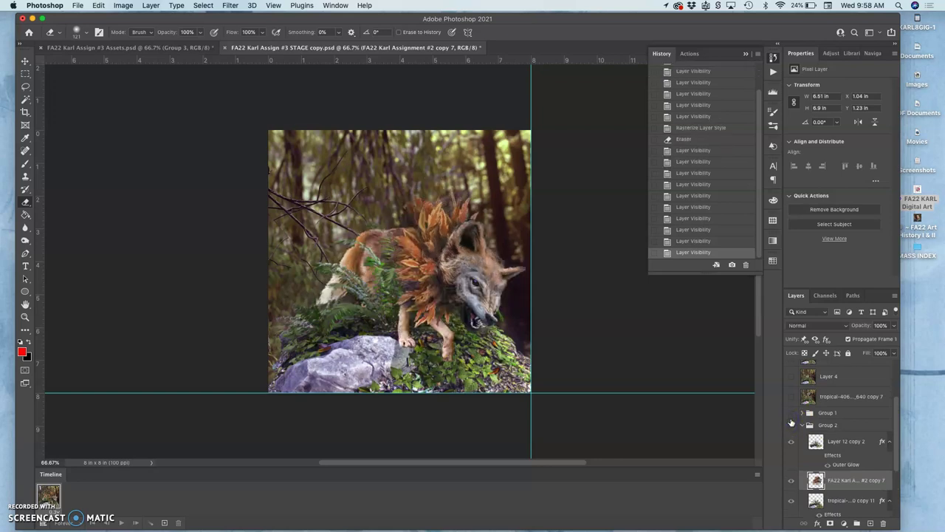
pyautogui.click(791, 441)
pyautogui.click(791, 413)
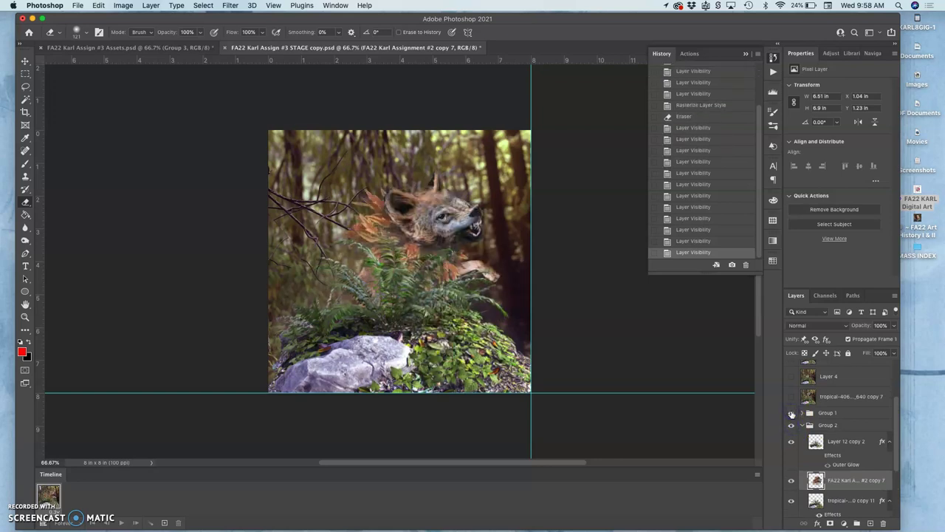
pyautogui.click(791, 414)
pyautogui.click(791, 426)
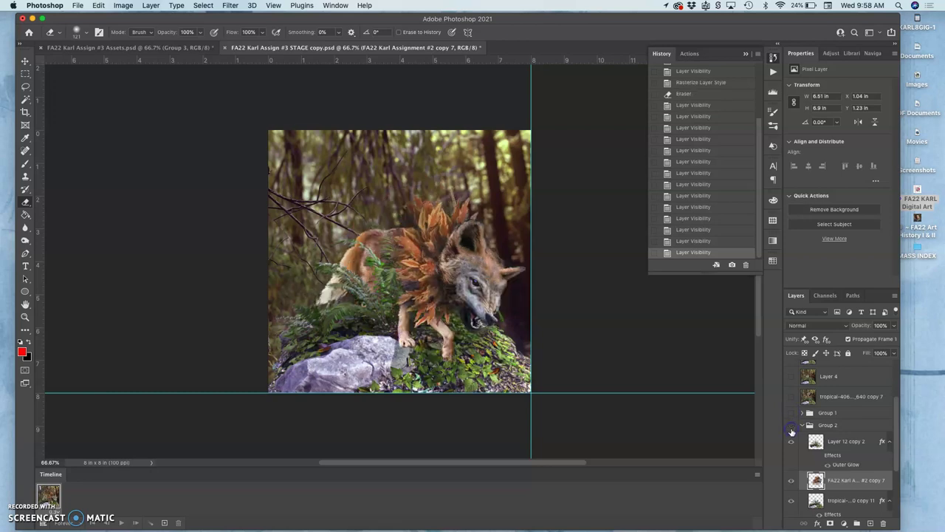
pyautogui.scroll(-3, 791, 433)
pyautogui.click(791, 469)
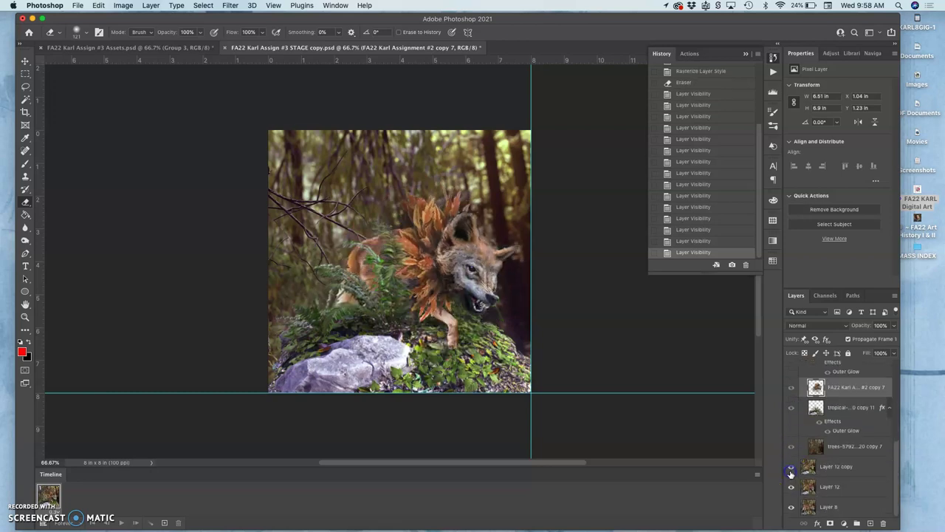
pyautogui.click(812, 507)
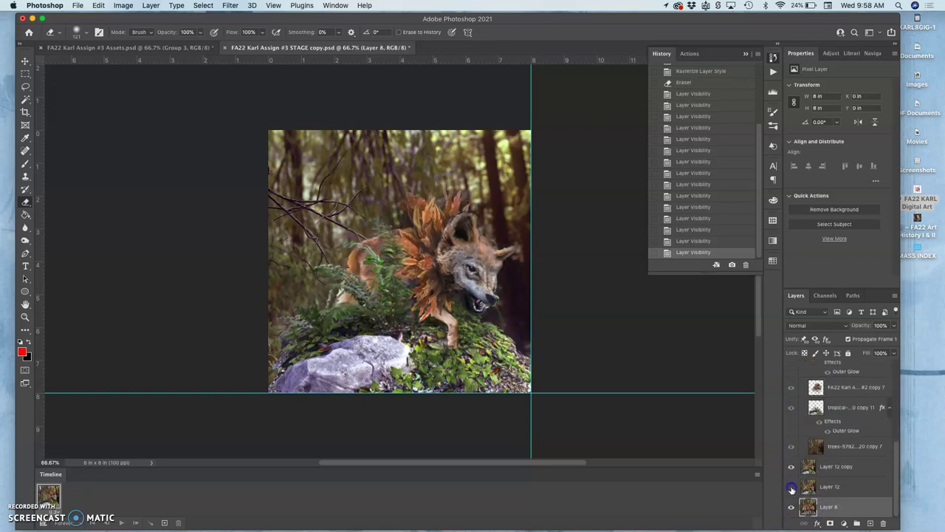
pyautogui.click(791, 472)
pyautogui.scroll(3, 791, 477)
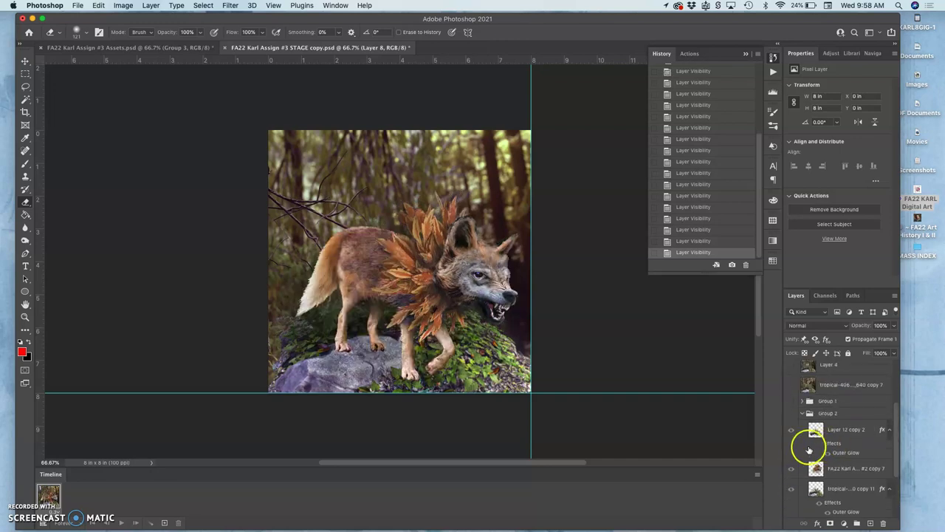
# Merge Group 2 and Group 1 each into a single layer
pyautogui.rightClick(826, 416)
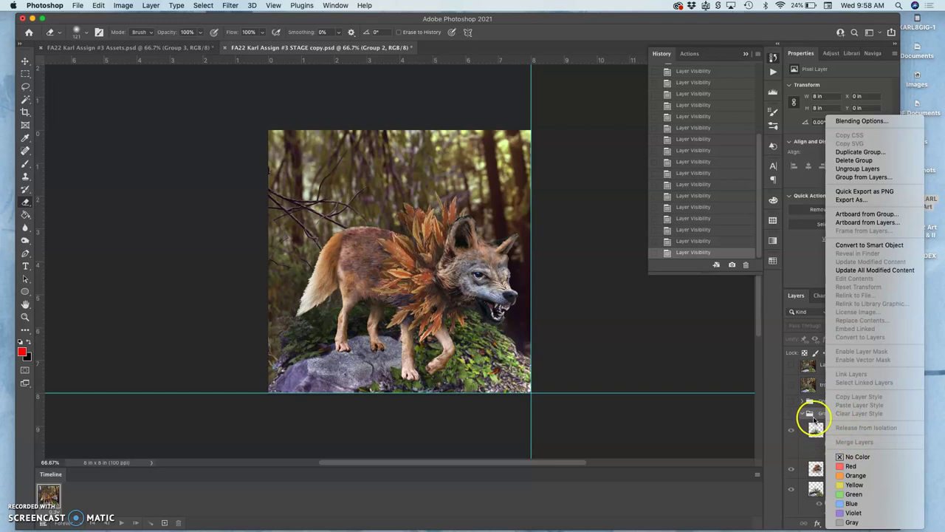
pyautogui.click(813, 416)
pyautogui.click(791, 413)
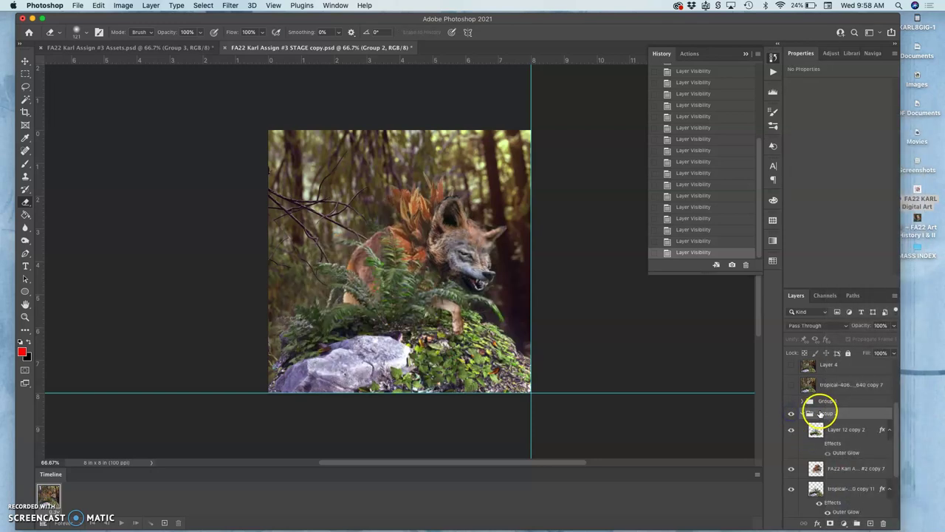
pyautogui.rightClick(822, 414)
pyautogui.click(819, 435)
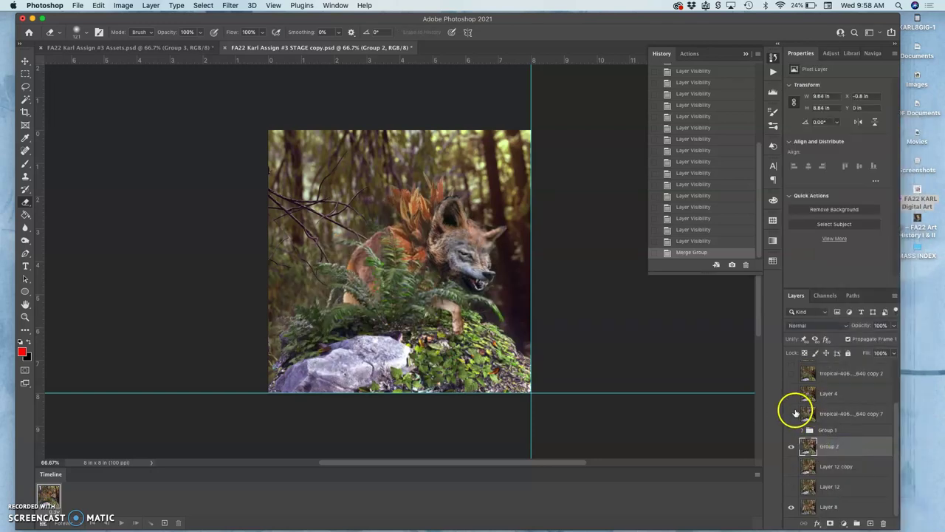
pyautogui.rightClick(820, 431)
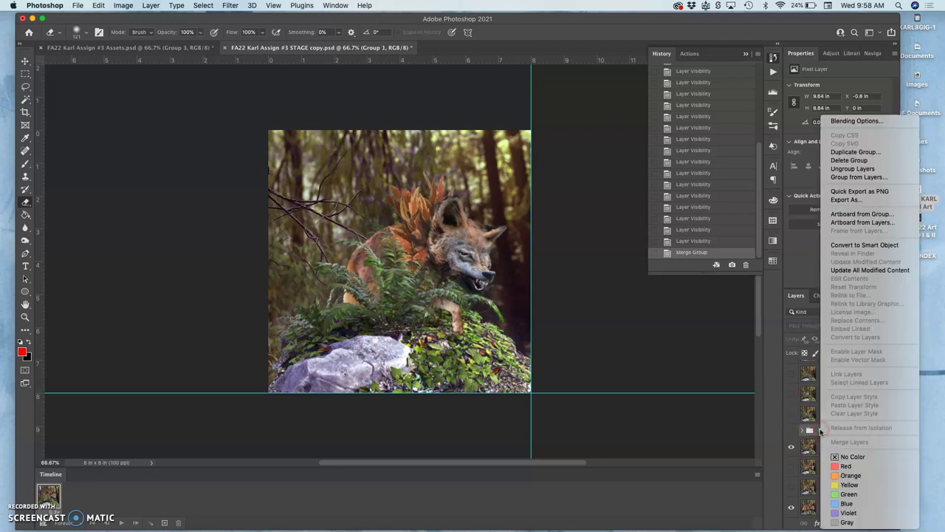
pyautogui.click(789, 432)
pyautogui.click(791, 430)
pyautogui.rightClick(822, 432)
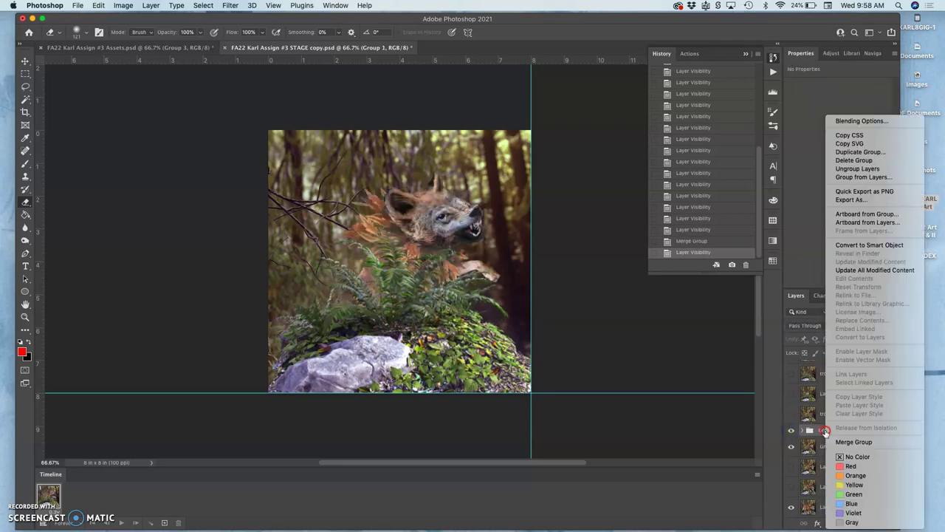
pyautogui.click(837, 442)
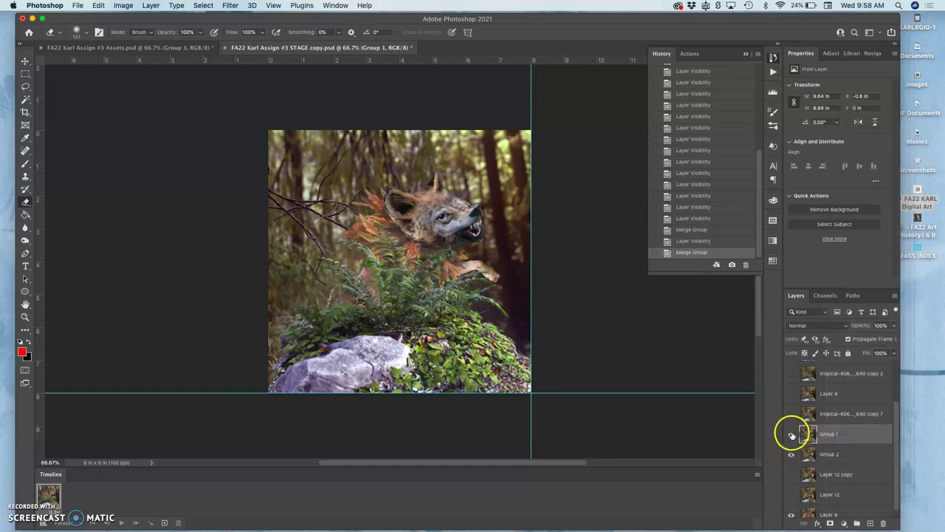
# Compare wolf poses by toggling Group 1, Group 2, Layer 12 copy, tropical copy and Layer 4
pyautogui.click(791, 434)
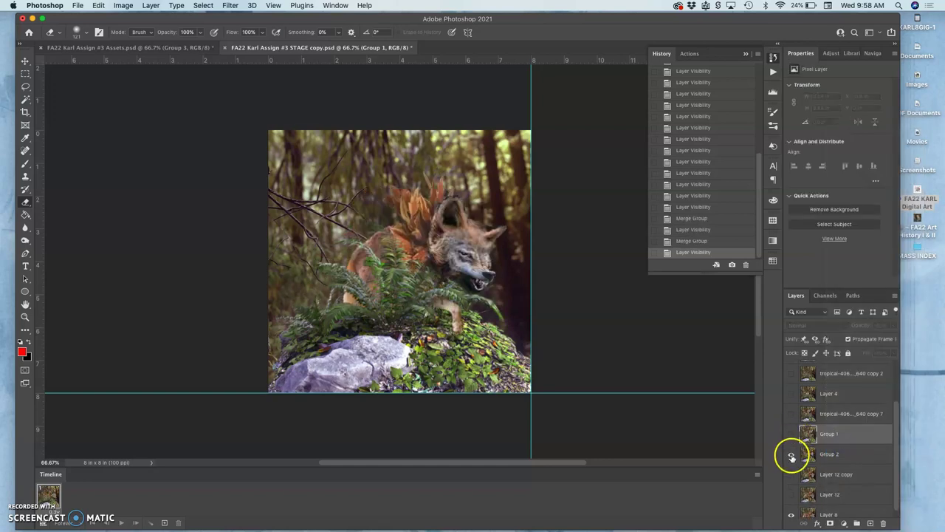
pyautogui.click(791, 455)
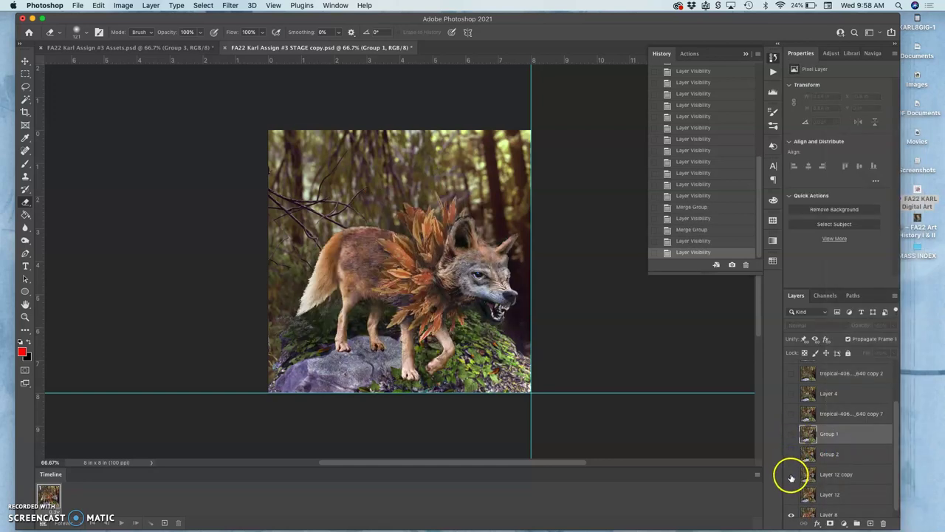
pyautogui.click(791, 474)
pyautogui.click(791, 454)
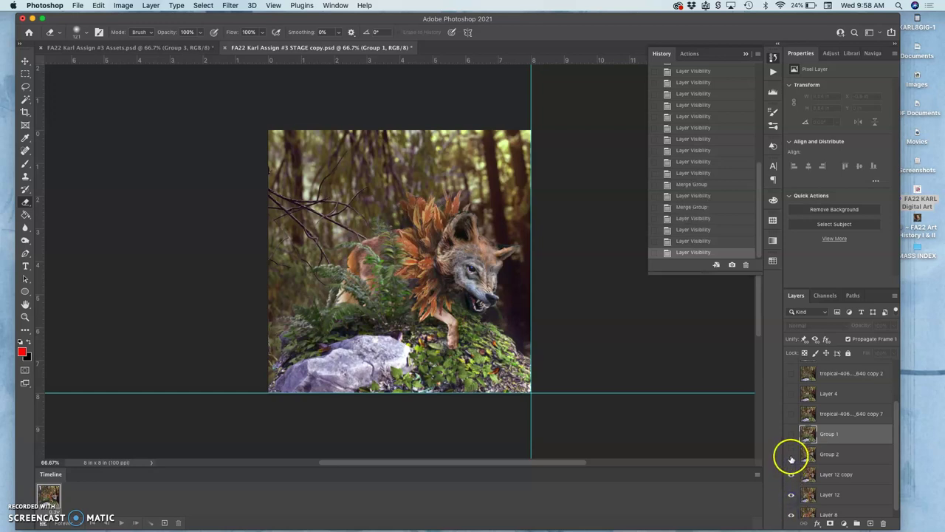
pyautogui.click(791, 434)
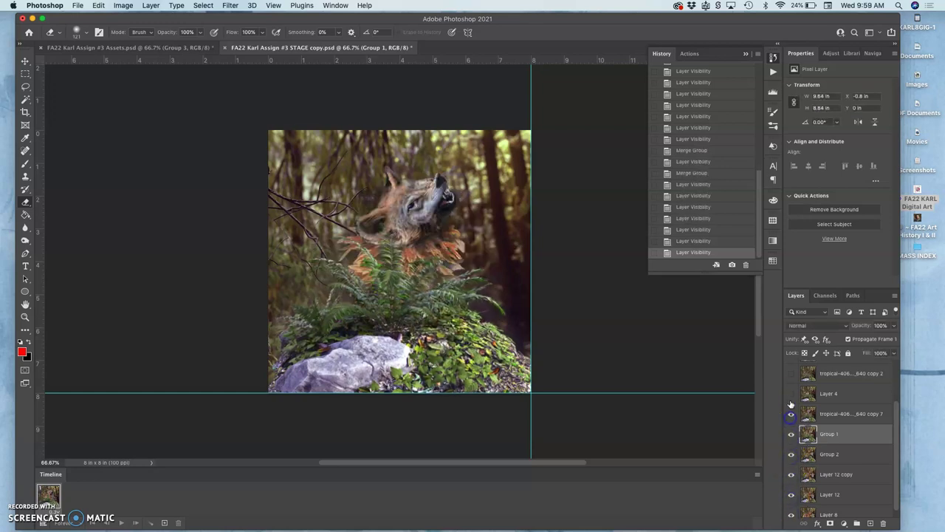
pyautogui.click(791, 414)
pyautogui.click(791, 394)
pyautogui.click(791, 395)
# Hide the other pose layers and tag Layer 8 with a red label, leaving it visible
pyautogui.click(791, 415)
pyautogui.click(791, 435)
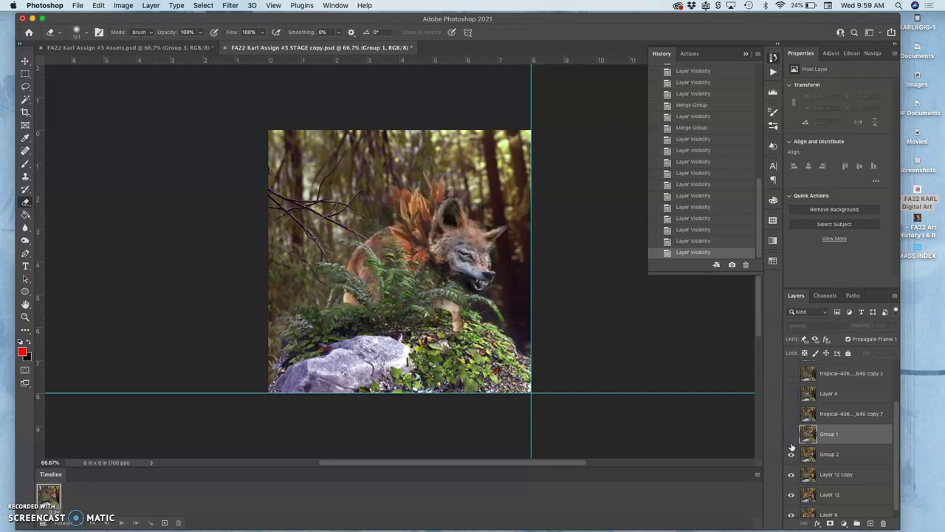
pyautogui.click(791, 455)
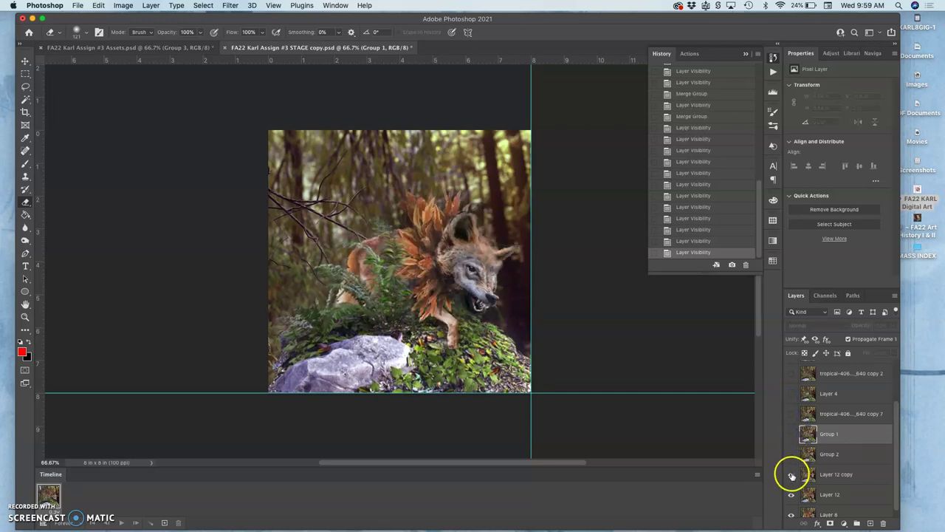
pyautogui.click(791, 474)
pyautogui.click(790, 495)
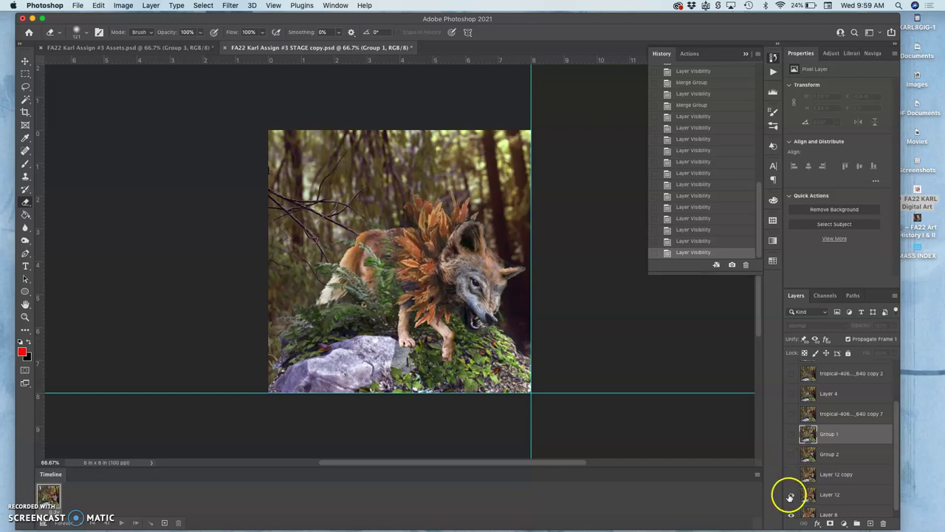
pyautogui.click(790, 495)
pyautogui.click(789, 496)
pyautogui.scroll(-1, 789, 498)
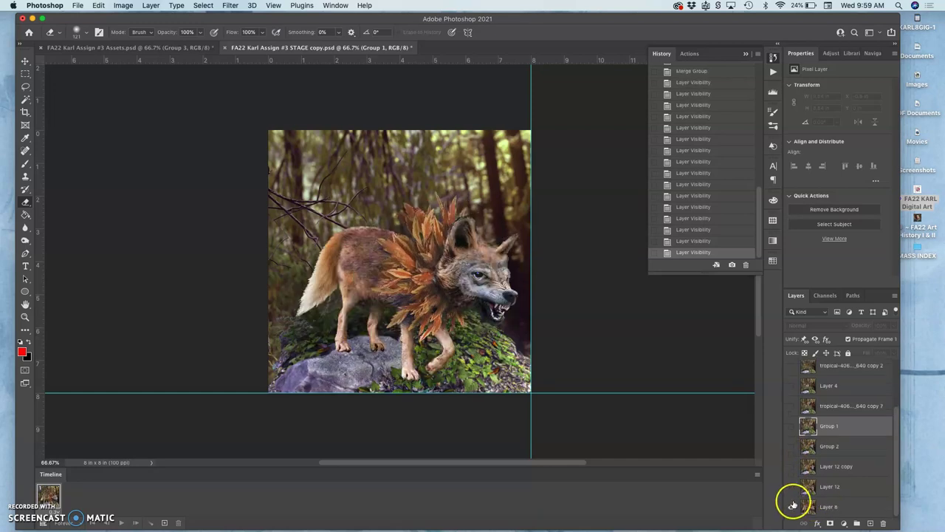
pyautogui.rightClick(791, 506)
pyautogui.click(805, 468)
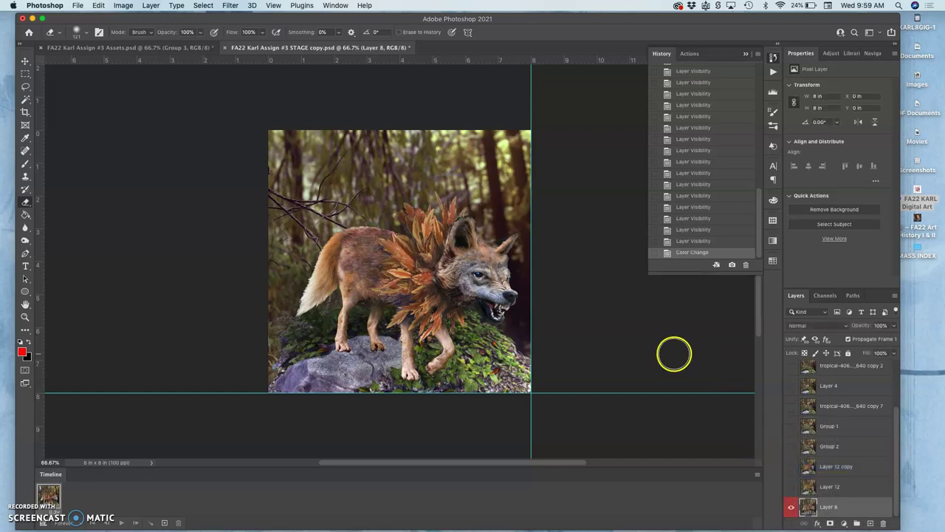
# Float the Assets document, copy Group 3 into the STAGE document and nudge it right
pyautogui.click(178, 50)
pyautogui.moveTo(175, 50); pyautogui.dragTo(106, 152)
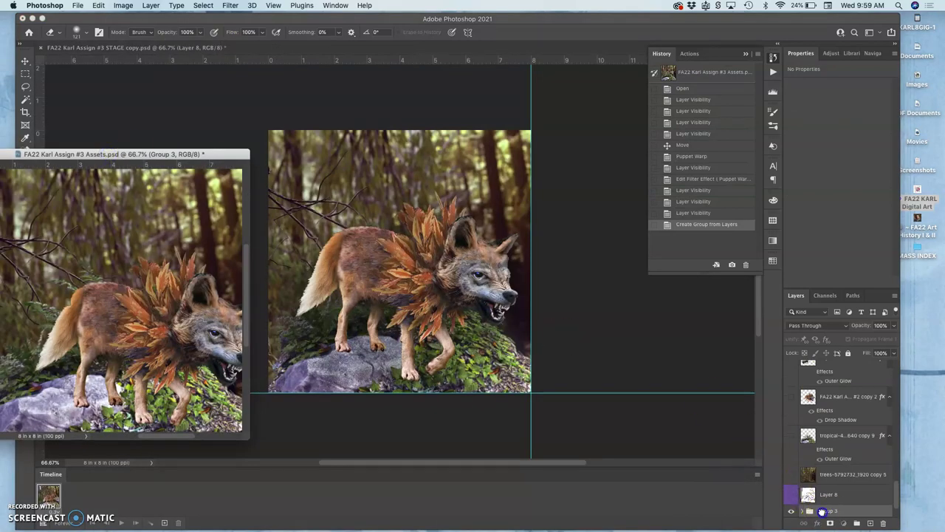
pyautogui.moveTo(822, 512); pyautogui.dragTo(395, 268)
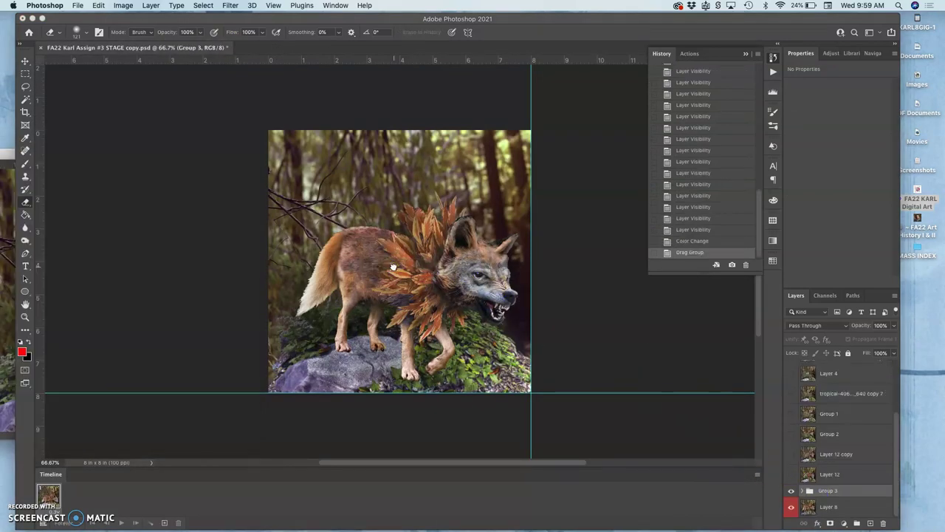
pyautogui.click(25, 62)
pyautogui.moveTo(436, 233); pyautogui.dragTo(460, 237)
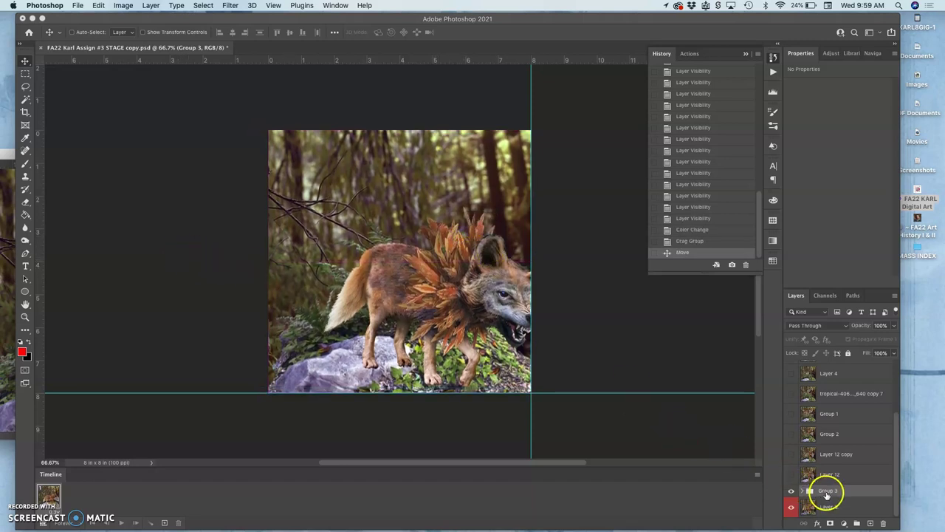
# Merge Group 3 into a single layer and delete Layer 8
pyautogui.rightClick(826, 494)
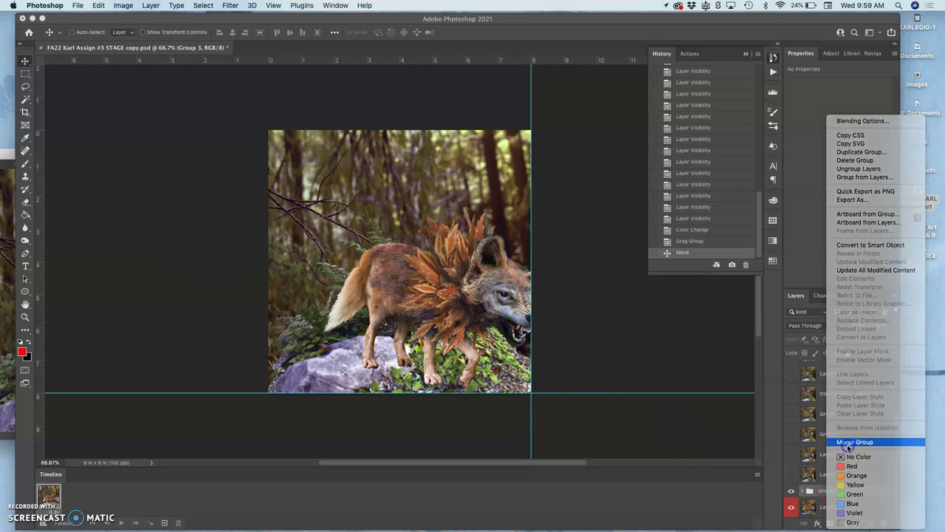
pyautogui.click(849, 441)
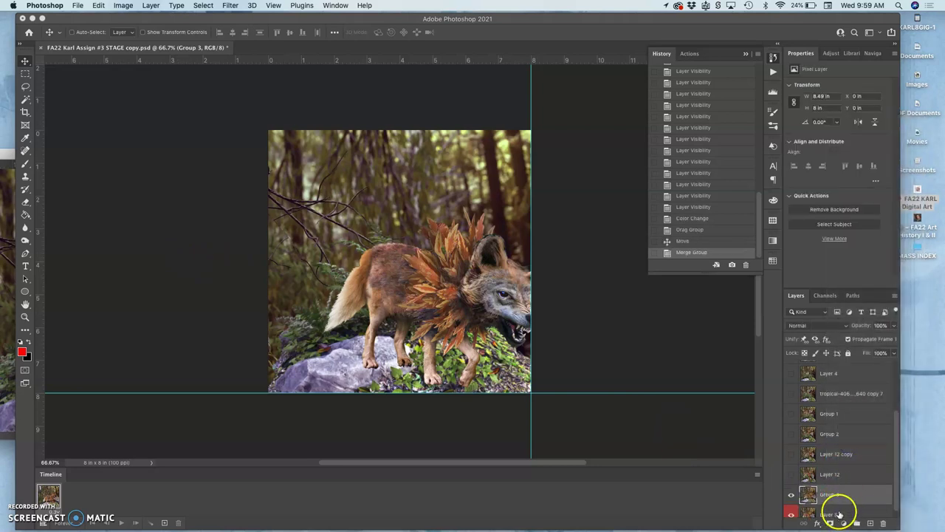
pyautogui.click(839, 513)
pyautogui.moveTo(864, 507); pyautogui.dragTo(884, 523)
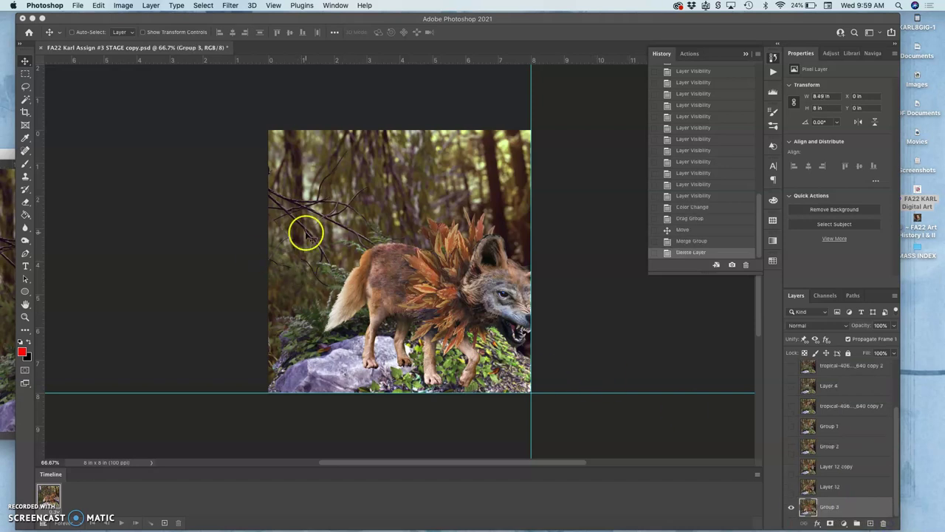
# Make animation frames from layers and set each frame delay to 0.3 seconds
pyautogui.click(760, 471)
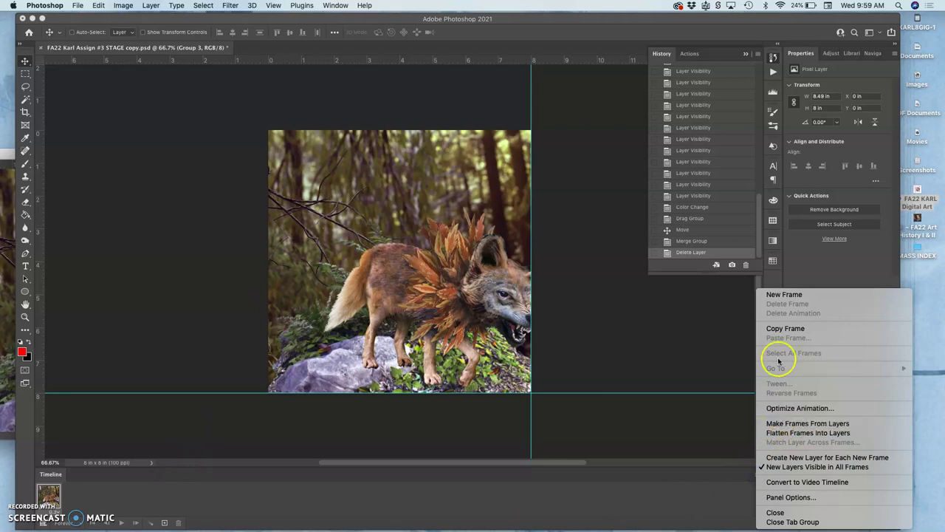
pyautogui.click(789, 427)
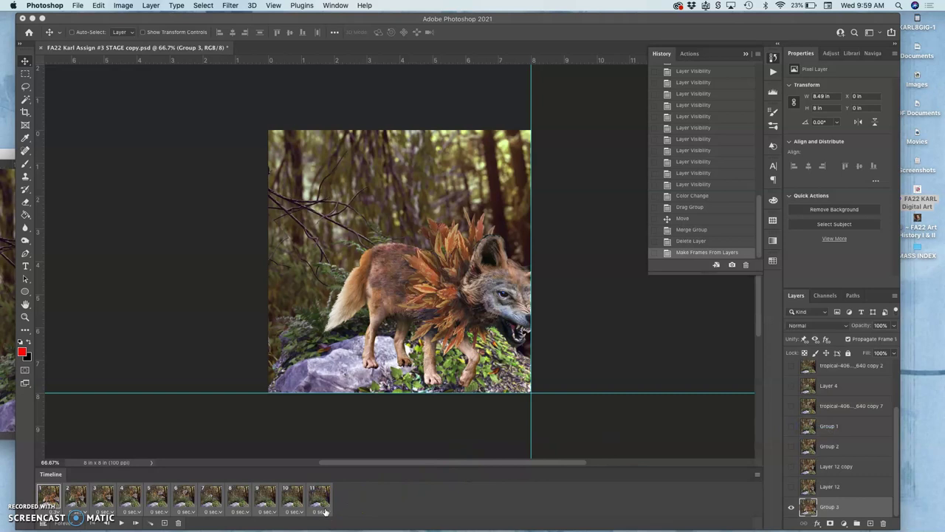
pyautogui.click(325, 512)
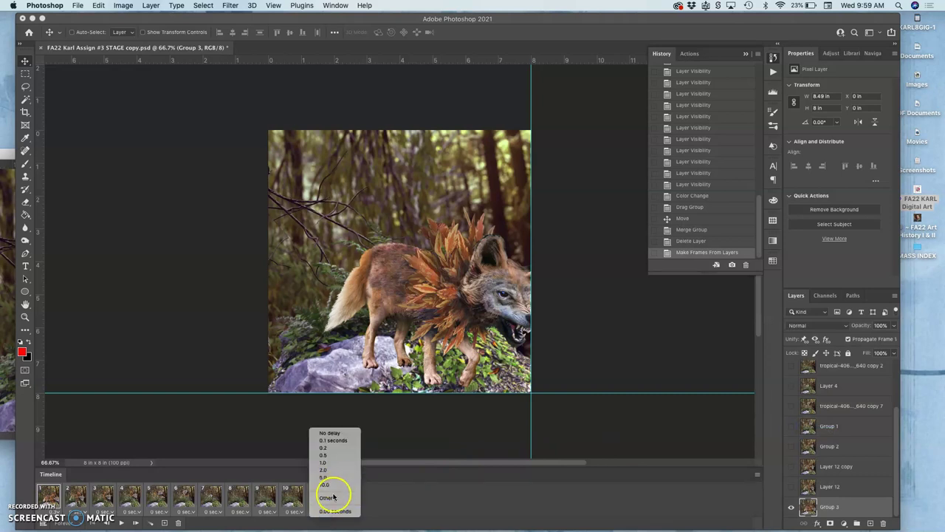
pyautogui.click(328, 497)
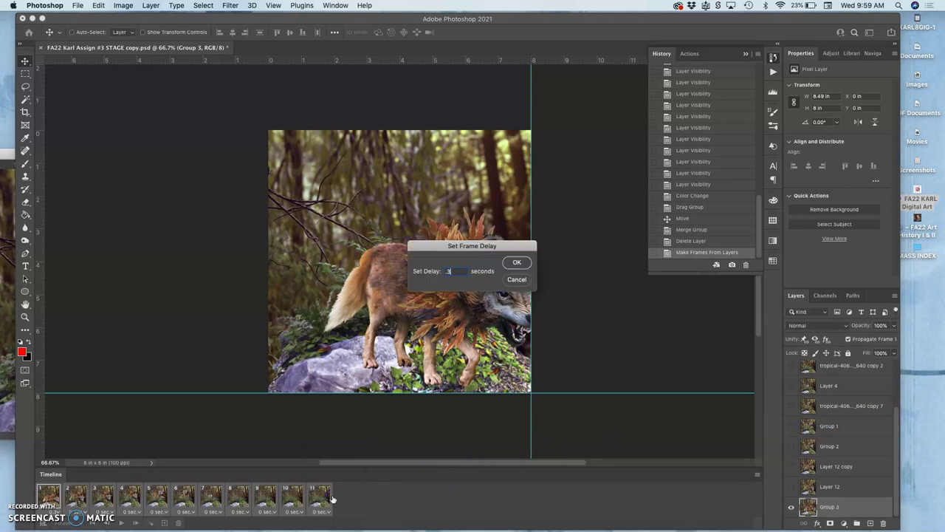
pyautogui.write('.3')
pyautogui.click(520, 264)
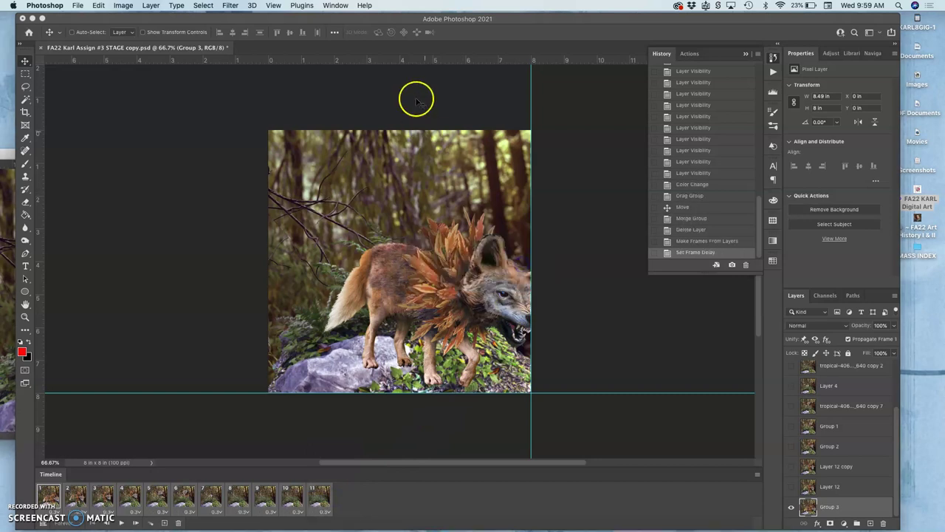
# Drag a horizontal guide at the canvas top and a vertical guide at the left edge
pyautogui.moveTo(411, 59); pyautogui.dragTo(408, 130)
pyautogui.moveTo(46, 144); pyautogui.dragTo(276, 161)
pyautogui.press('super+z')
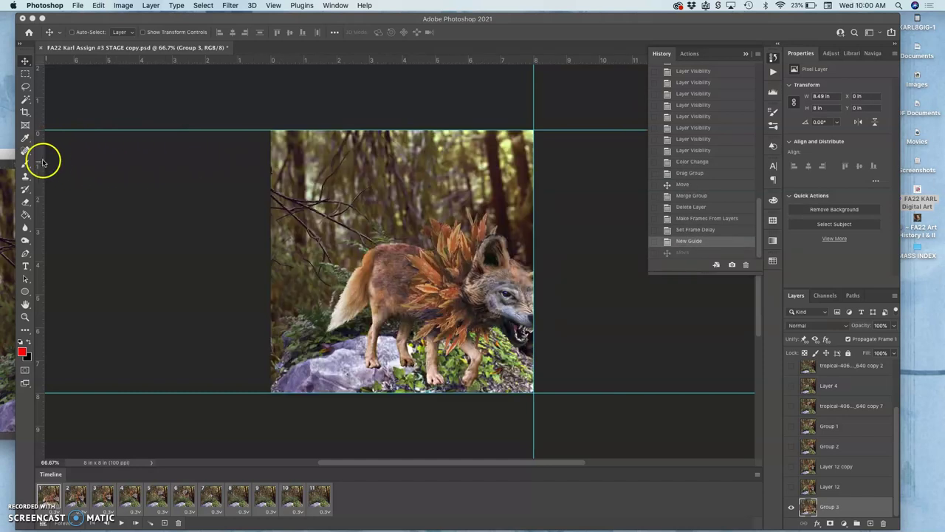
pyautogui.moveTo(39, 159); pyautogui.dragTo(271, 179)
# Play the 11-frame animation preview, then stop on frame 11 showing only ferns and rock
pyautogui.click(124, 522)
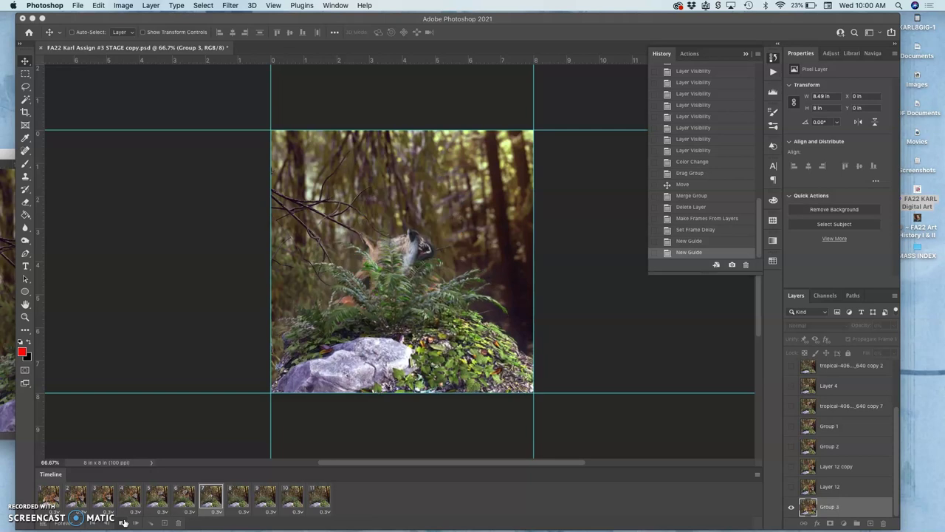
pyautogui.click(124, 523)
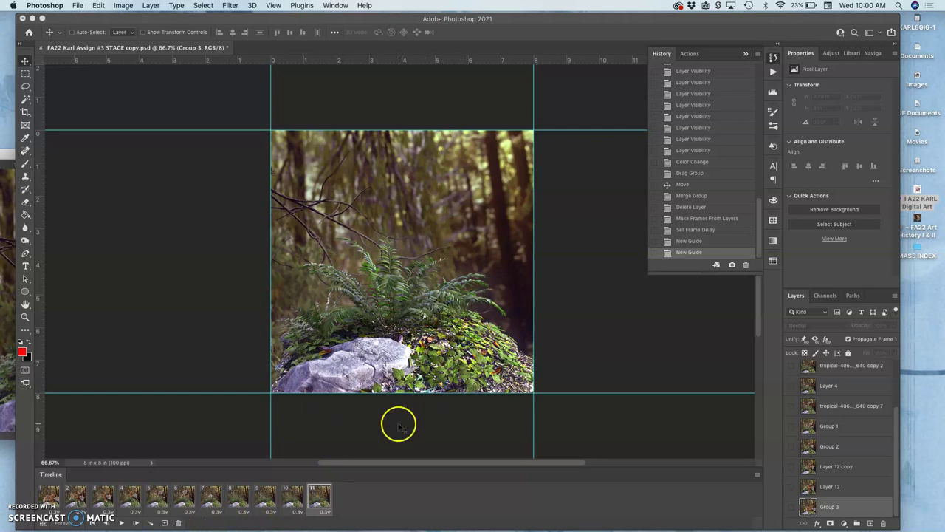
# Delete animation frames so only one remains, and save the document
pyautogui.keyDown('shift'); pyautogui.click(53, 495); pyautogui.keyUp('shift')
pyautogui.moveTo(319, 503); pyautogui.dragTo(177, 523)
pyautogui.click(203, 421)
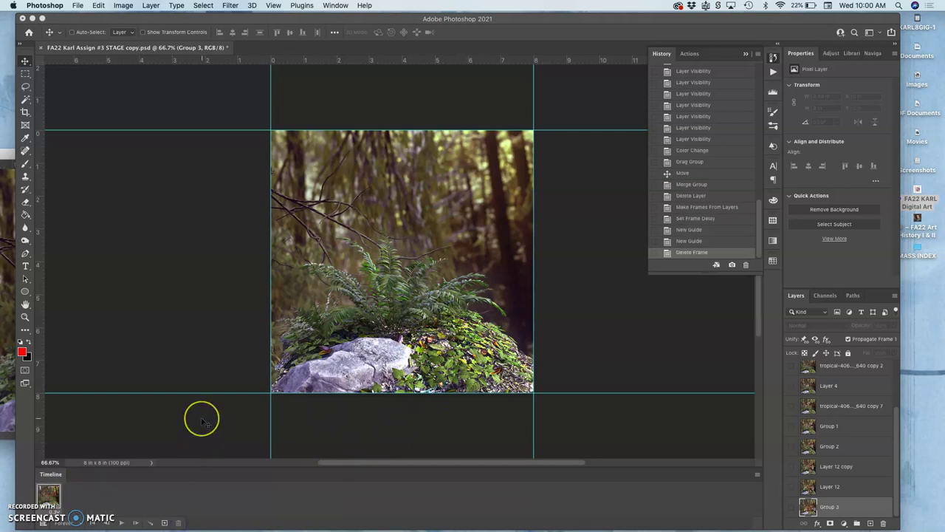
pyautogui.press('super+s')
# Dock the floating Assets.psd window as a tab beside the STAGE copy
pyautogui.click(6, 207)
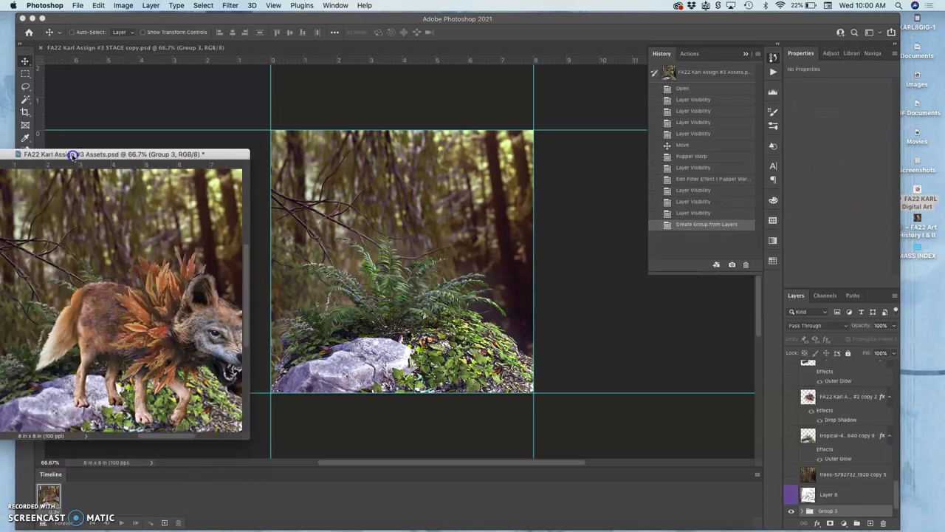
pyautogui.moveTo(74, 152); pyautogui.dragTo(94, 43)
pyautogui.scroll(-2, 818, 429)
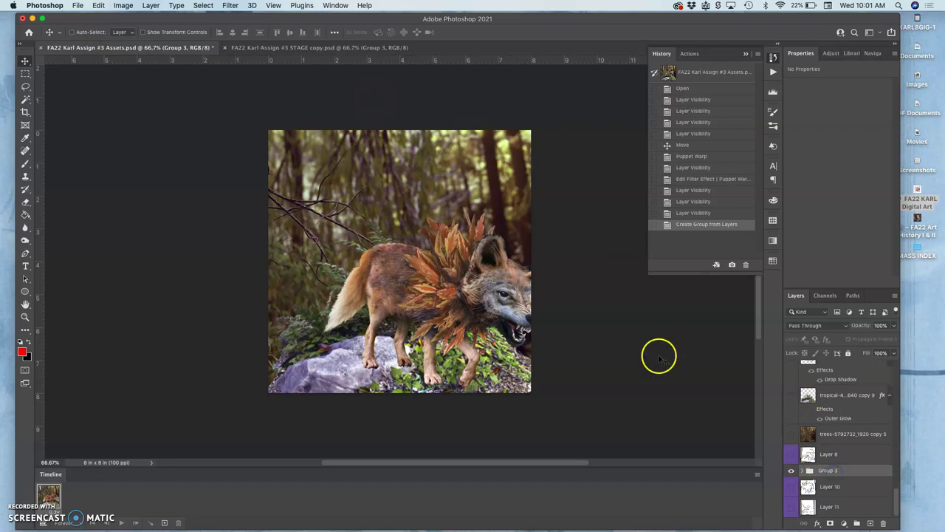
# Duplicate Group 3's wolf, tropical and trees layers and move the copies below the group
pyautogui.click(803, 471)
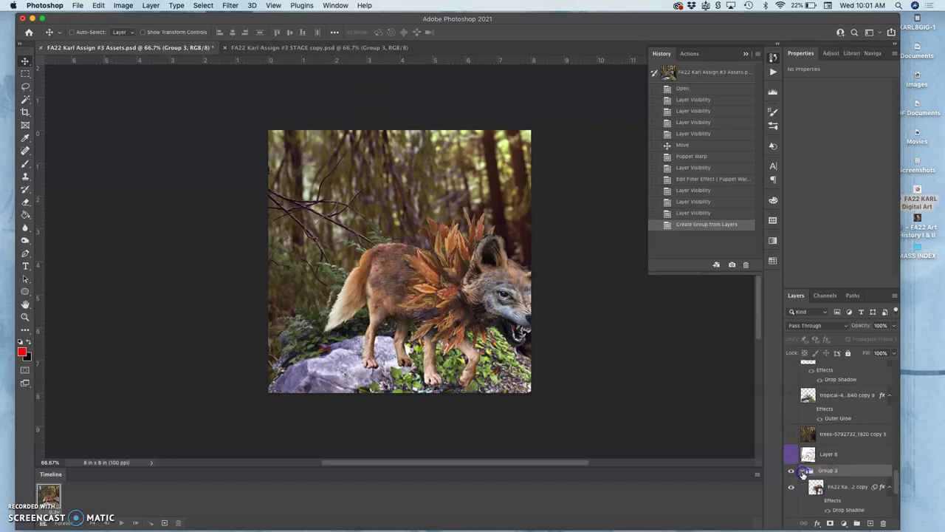
pyautogui.scroll(-5, 838, 457)
pyautogui.scroll(1, 838, 463)
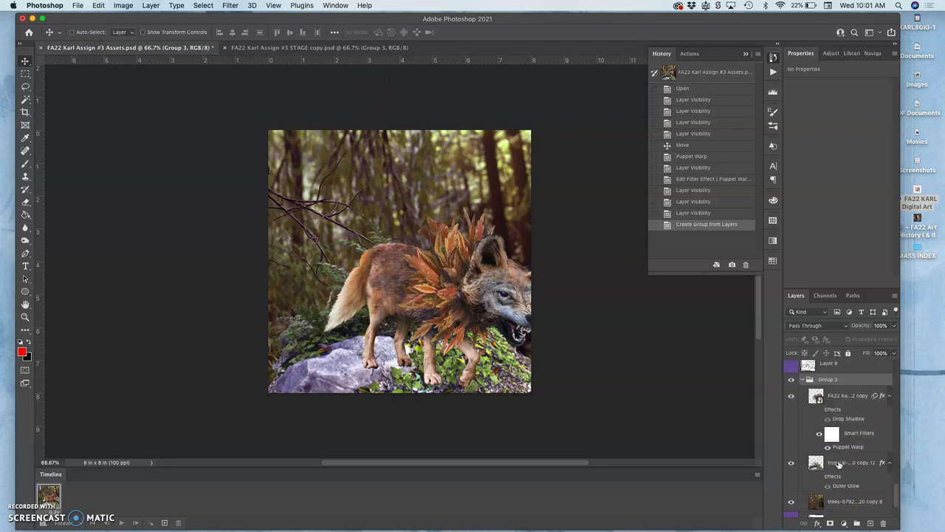
pyautogui.moveTo(839, 463); pyautogui.dragTo(840, 386)
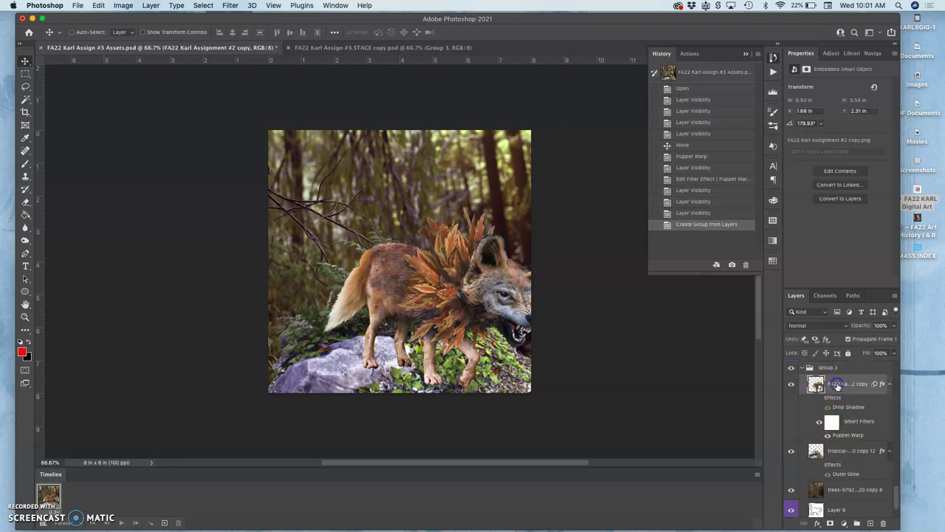
pyautogui.keyDown('shift'); pyautogui.click(837, 491); pyautogui.keyUp('shift')
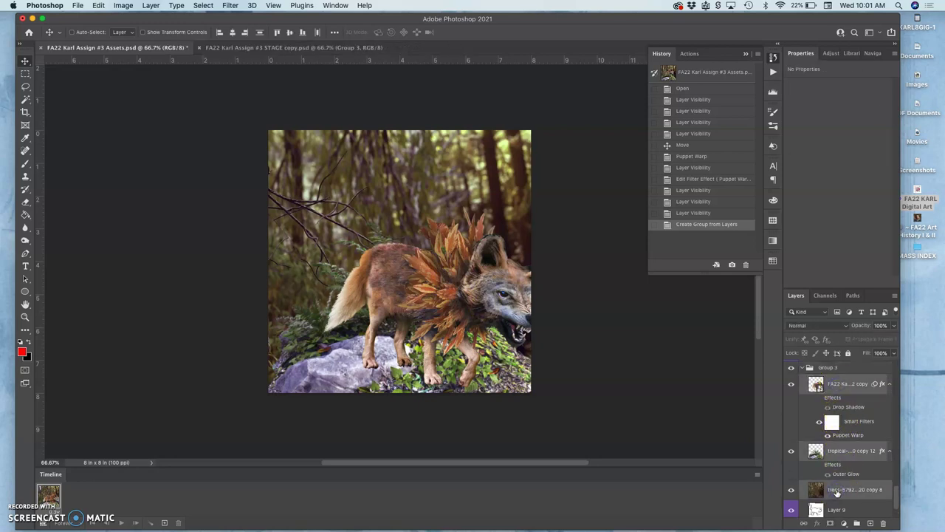
pyautogui.press('super+j')
pyautogui.scroll(-3, 837, 487)
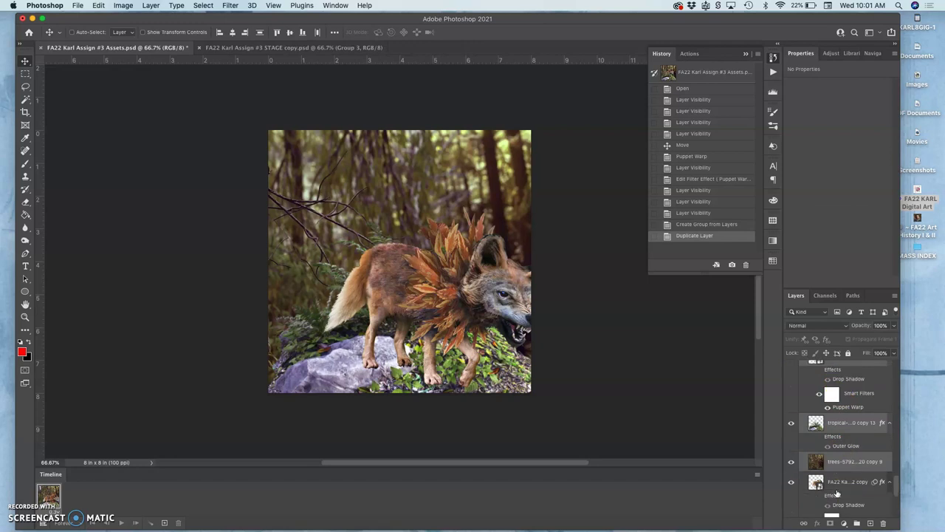
pyautogui.moveTo(837, 424); pyautogui.dragTo(829, 478)
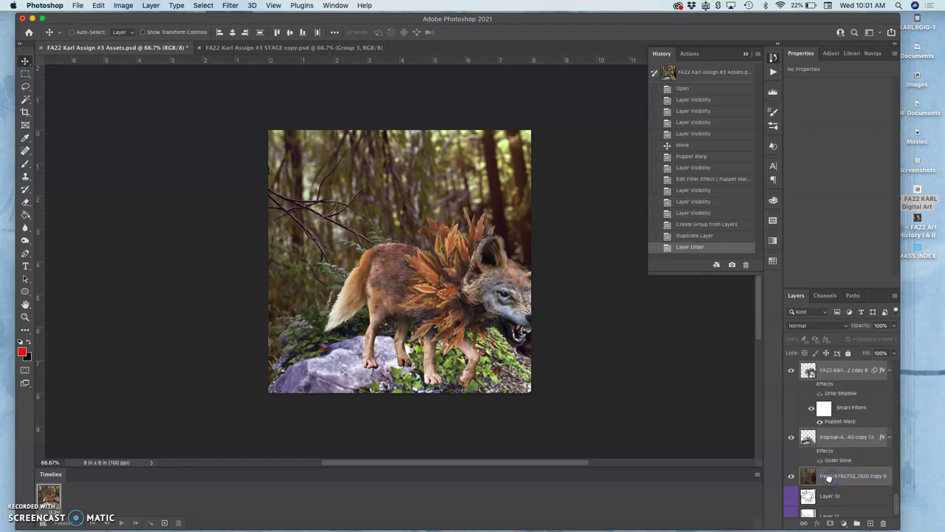
# Hide Layer 9, the wolf, tropical and trees layers and Group 3, then collapse Group 3
pyautogui.click(792, 477)
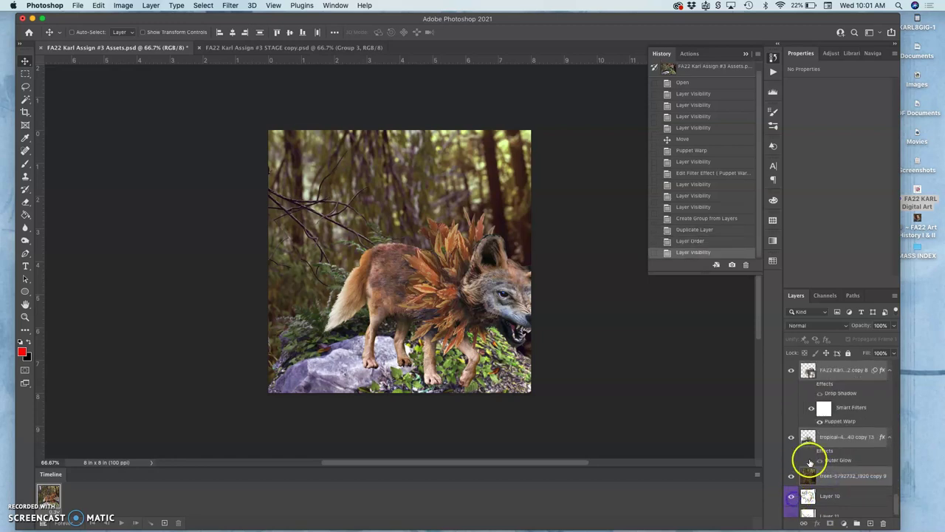
pyautogui.scroll(3, 808, 454)
pyautogui.click(791, 405)
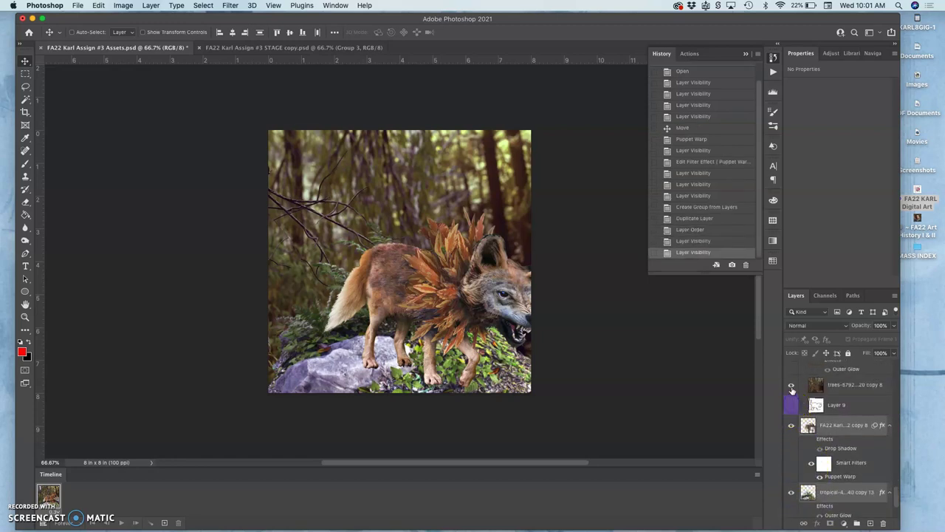
pyautogui.click(791, 385)
pyautogui.scroll(2, 792, 390)
pyautogui.click(792, 394)
pyautogui.scroll(3, 790, 392)
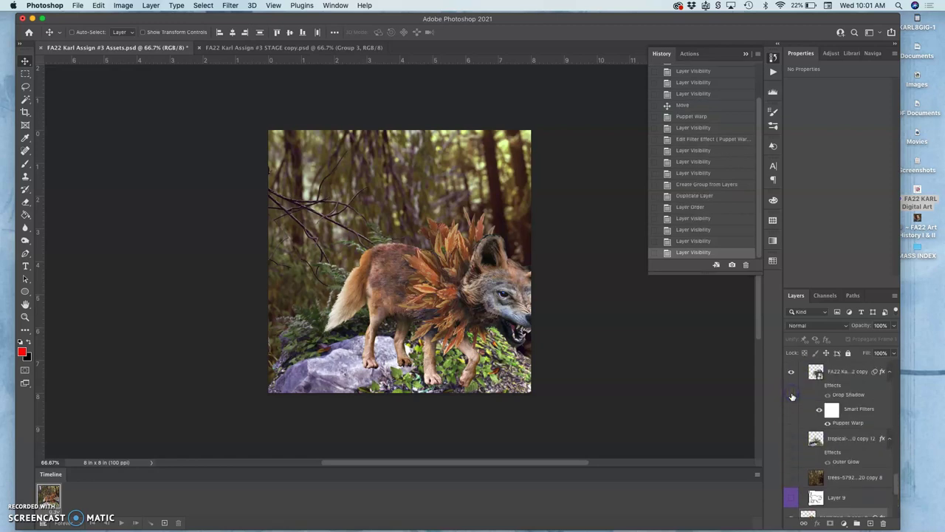
pyautogui.click(789, 384)
pyautogui.click(790, 374)
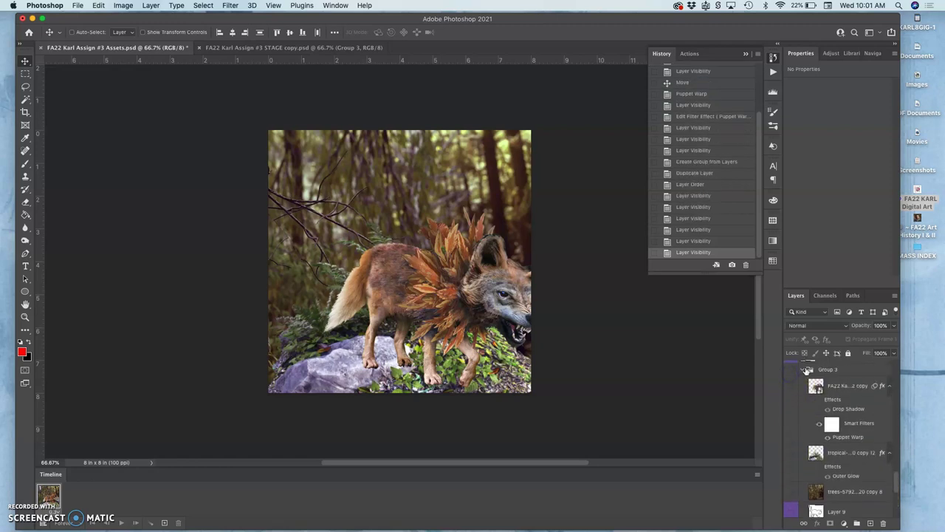
pyautogui.click(802, 371)
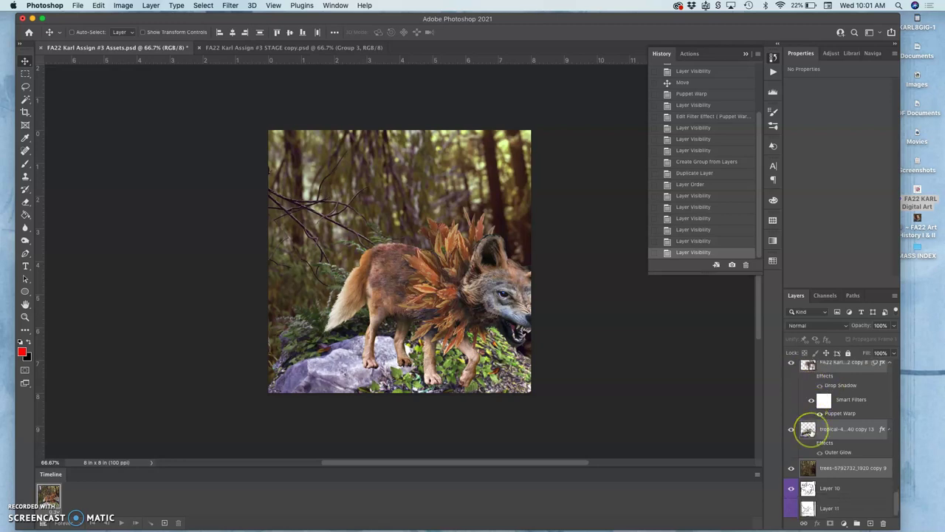
pyautogui.scroll(-1, 812, 430)
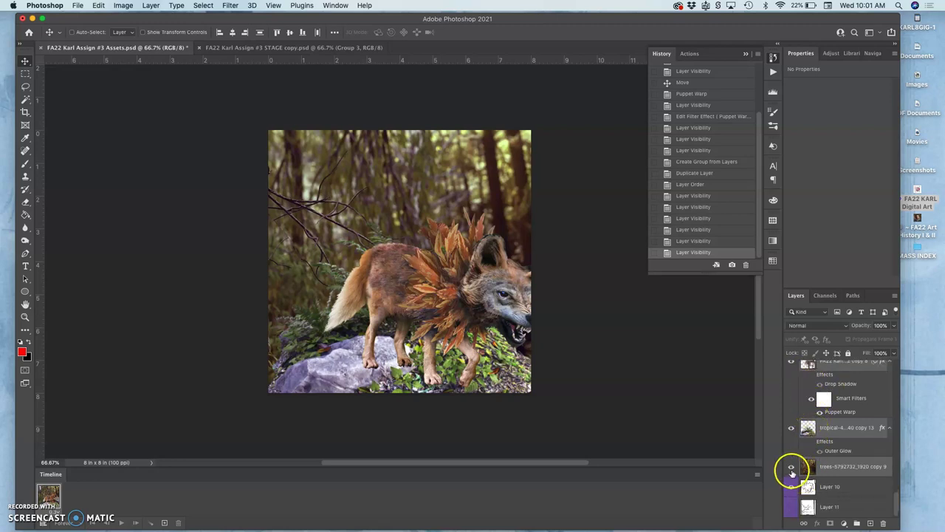
pyautogui.click(791, 467)
pyautogui.click(791, 427)
# Hide the wolf copy and raise Layer 10's opacity to 100%
pyautogui.click(789, 361)
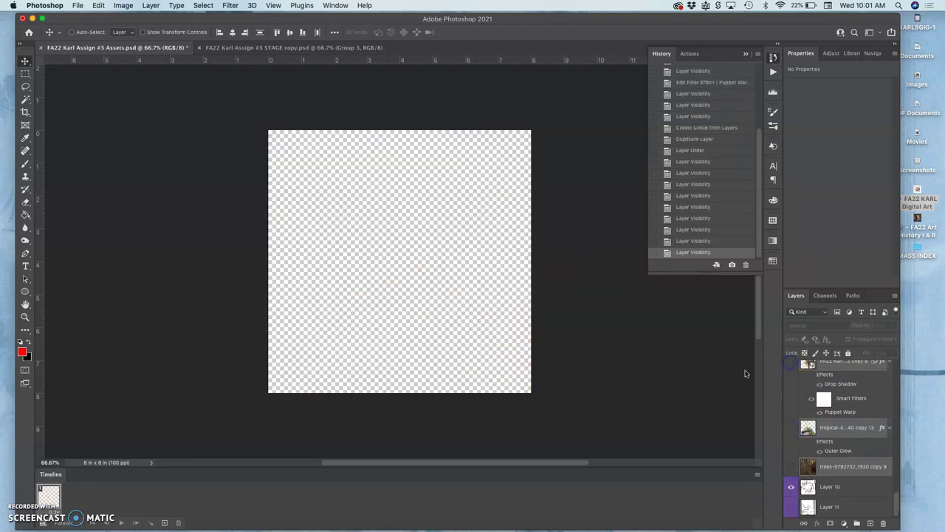
pyautogui.click(817, 488)
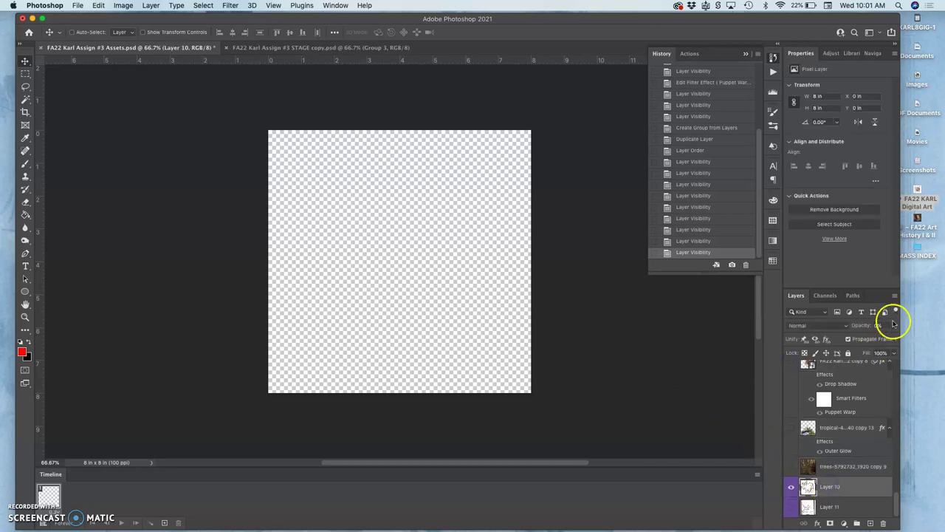
pyautogui.click(893, 325)
pyautogui.moveTo(855, 338); pyautogui.dragTo(942, 344)
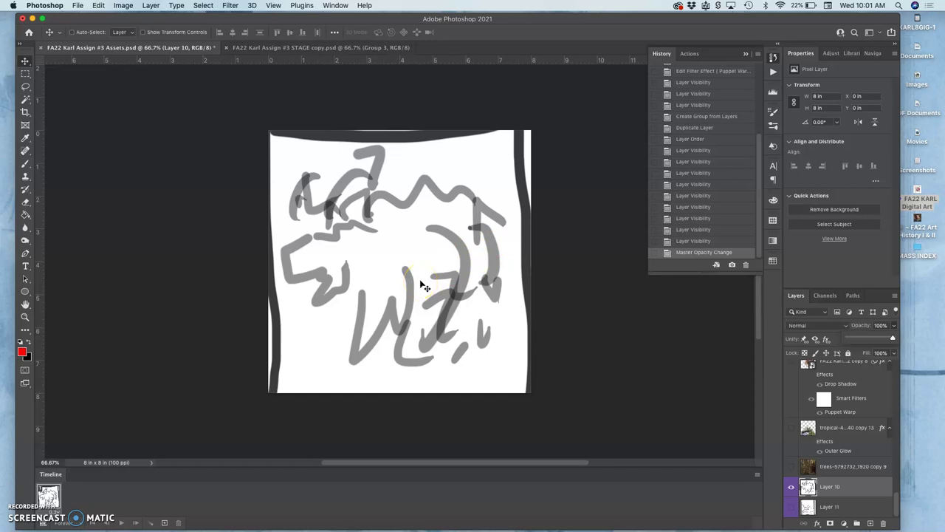
# Make the forest, rock-and-fern and wolf layers visible again
pyautogui.click(791, 467)
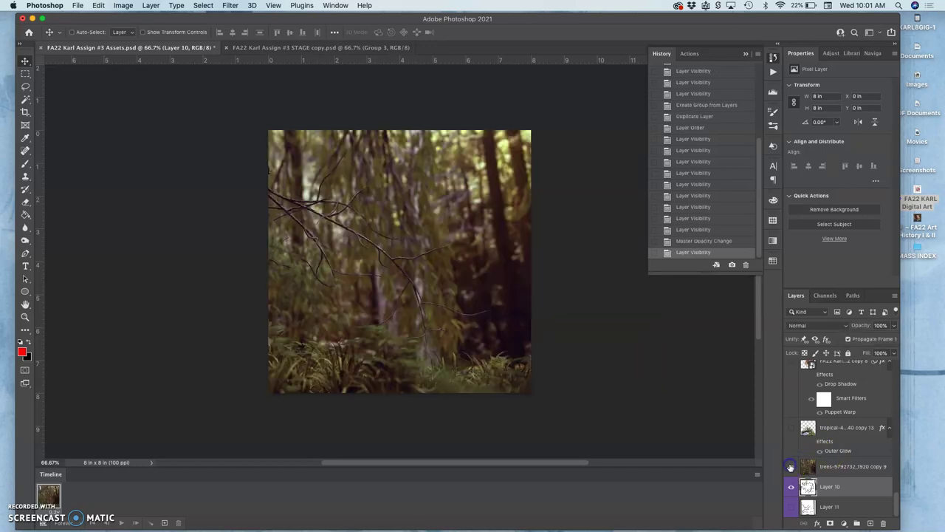
pyautogui.click(791, 427)
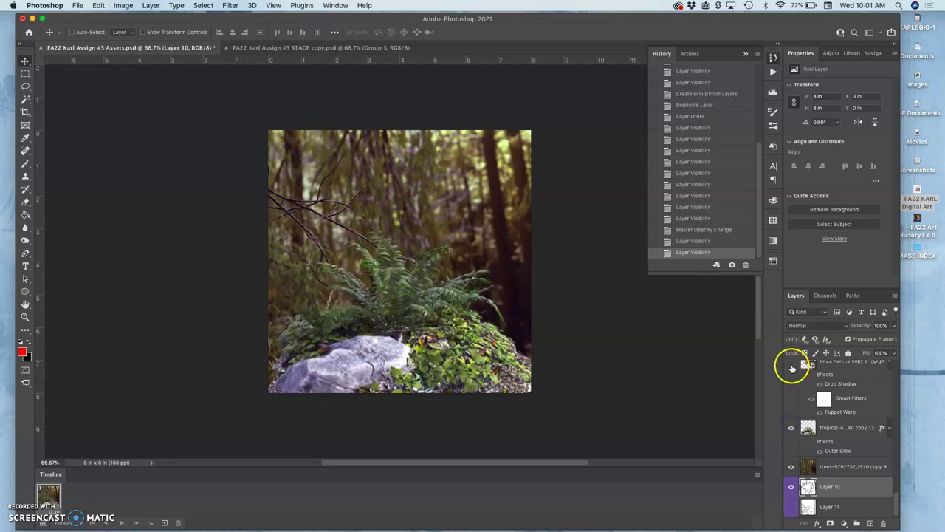
pyautogui.click(792, 365)
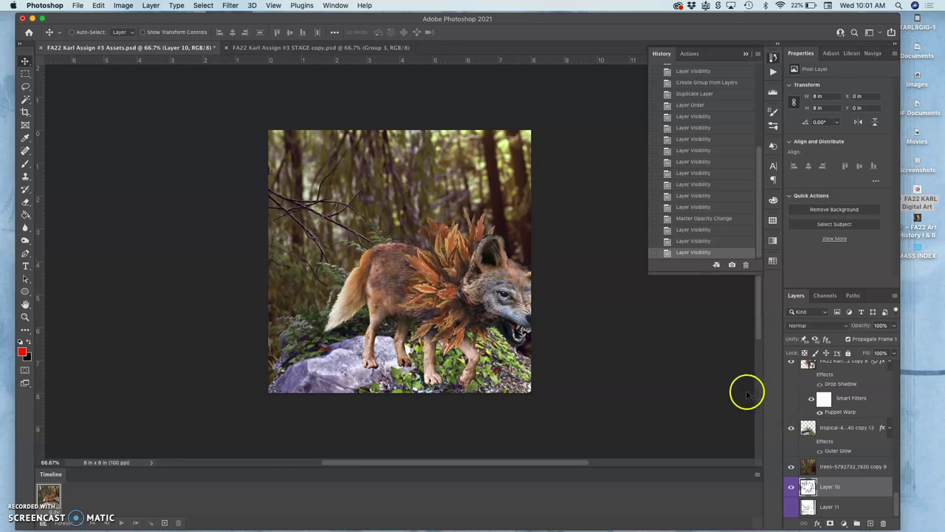
pyautogui.scroll(2, 741, 389)
pyautogui.scroll(2, 827, 399)
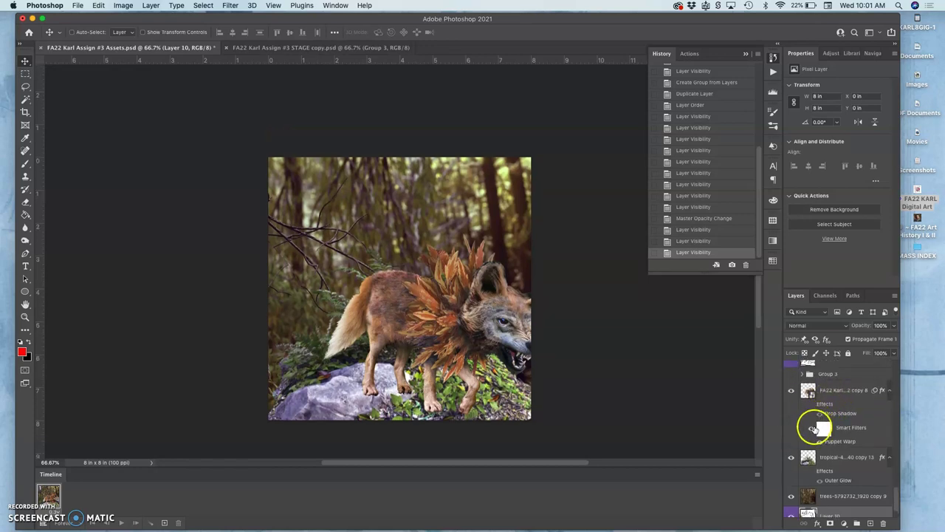
# Duplicate FA22 Karl copy 8 with Cmd+J and switch off Puppet Warp on the new copy
pyautogui.click(818, 443)
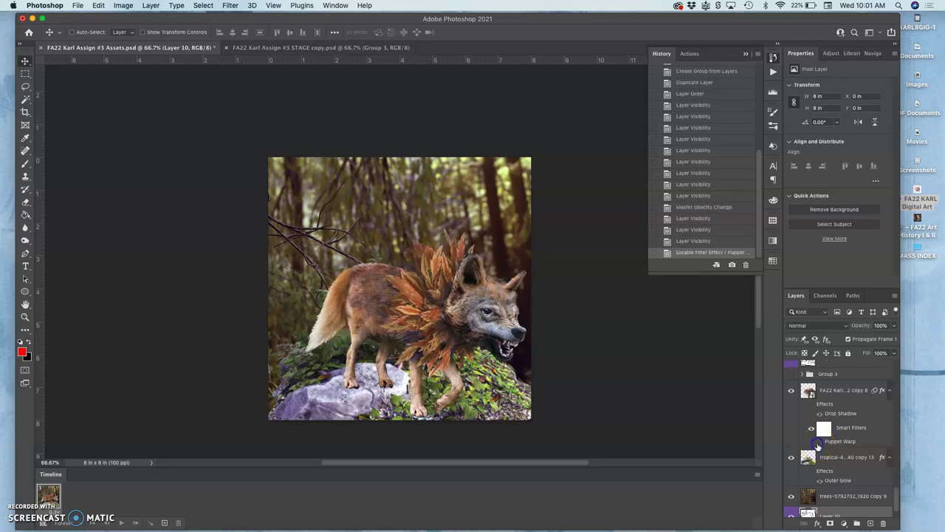
pyautogui.click(818, 443)
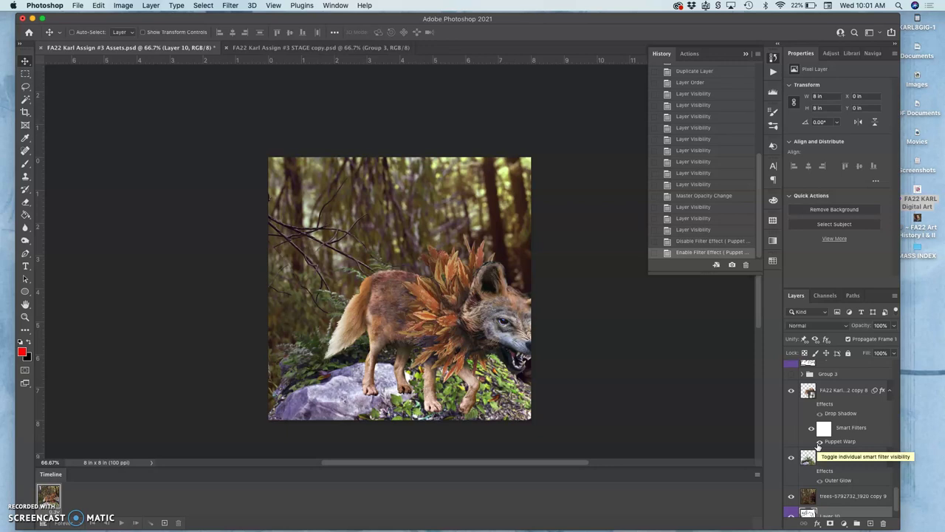
pyautogui.click(835, 394)
pyautogui.press('super+j')
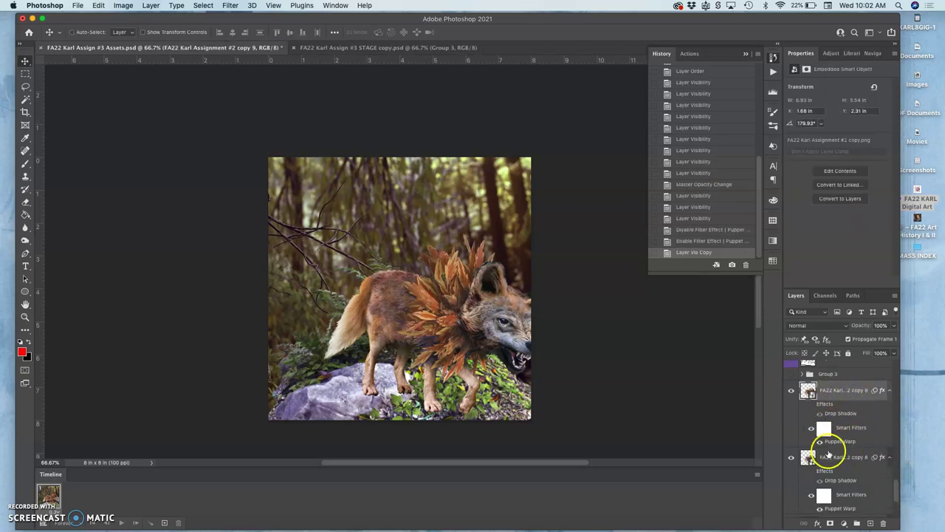
pyautogui.click(819, 442)
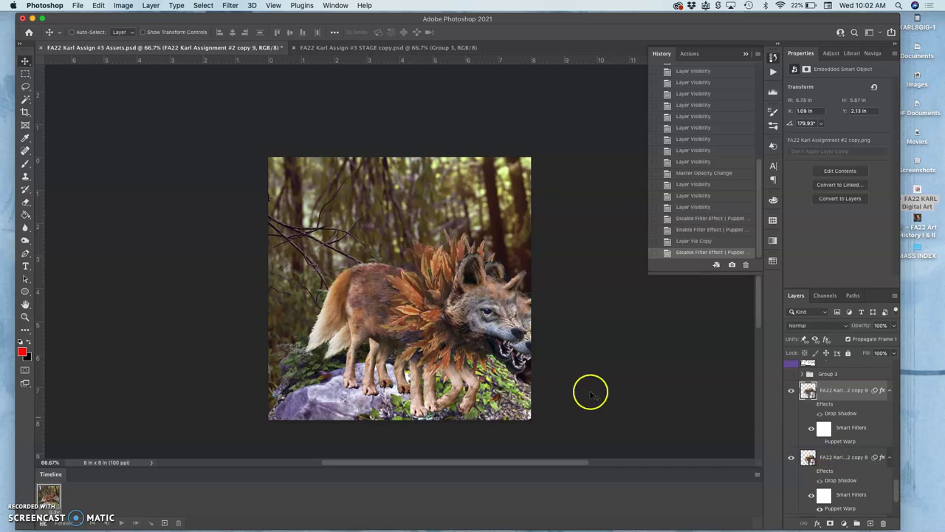